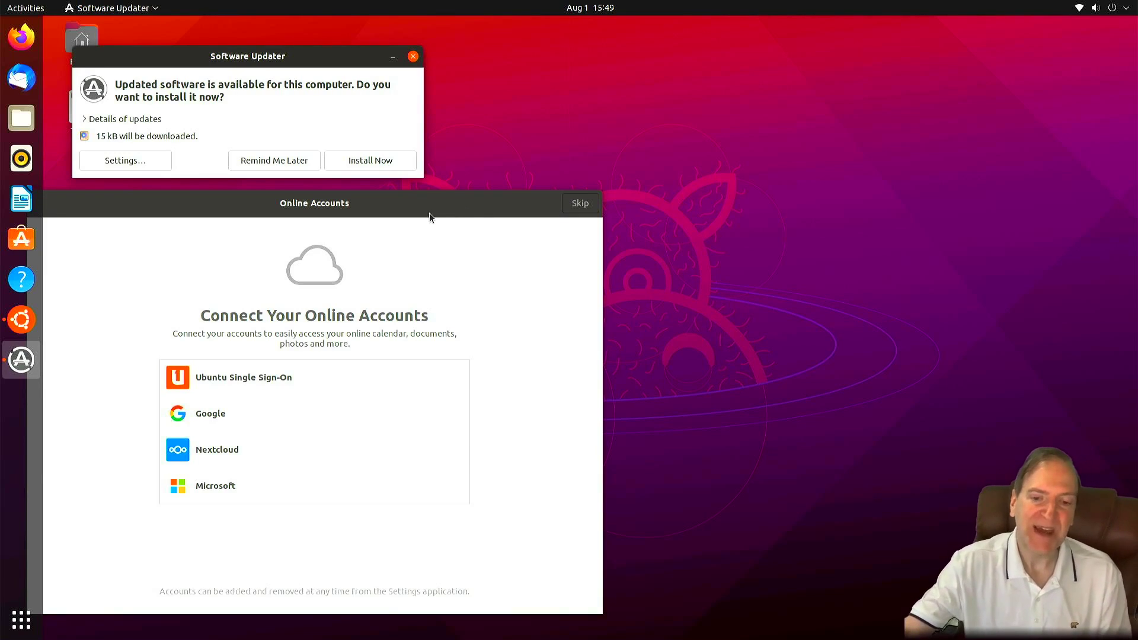
# - Skip connecting online accounts and go through the welcome setup, keeping system info sent to Canonical and Location Services on
pyautogui.moveTo(429, 212); pyautogui.dragTo(627, 203)
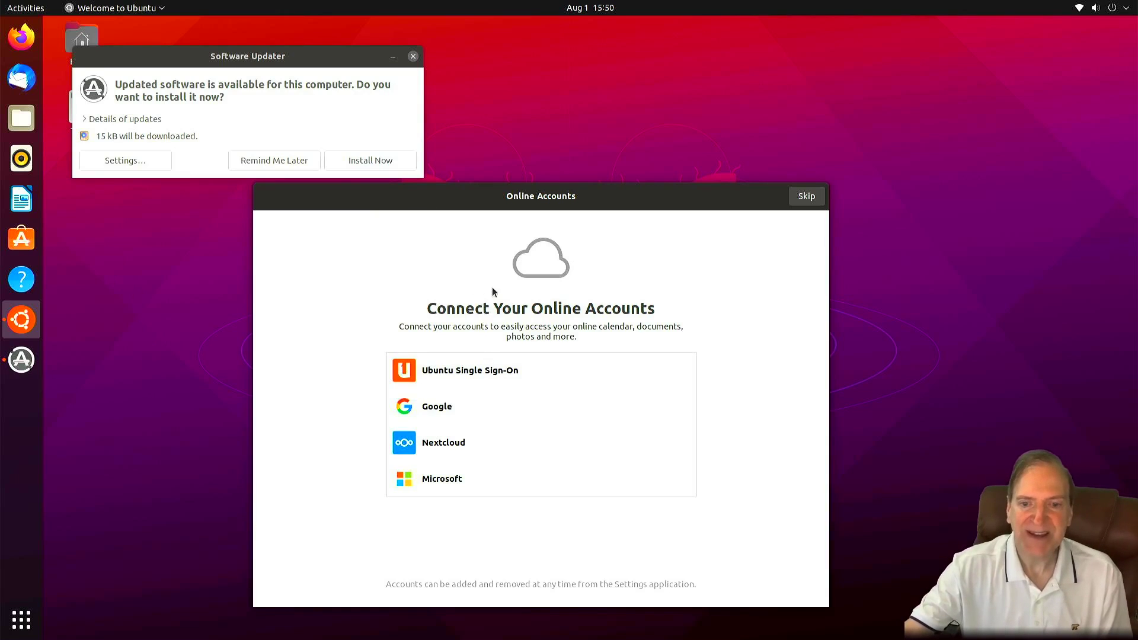
pyautogui.click(807, 197)
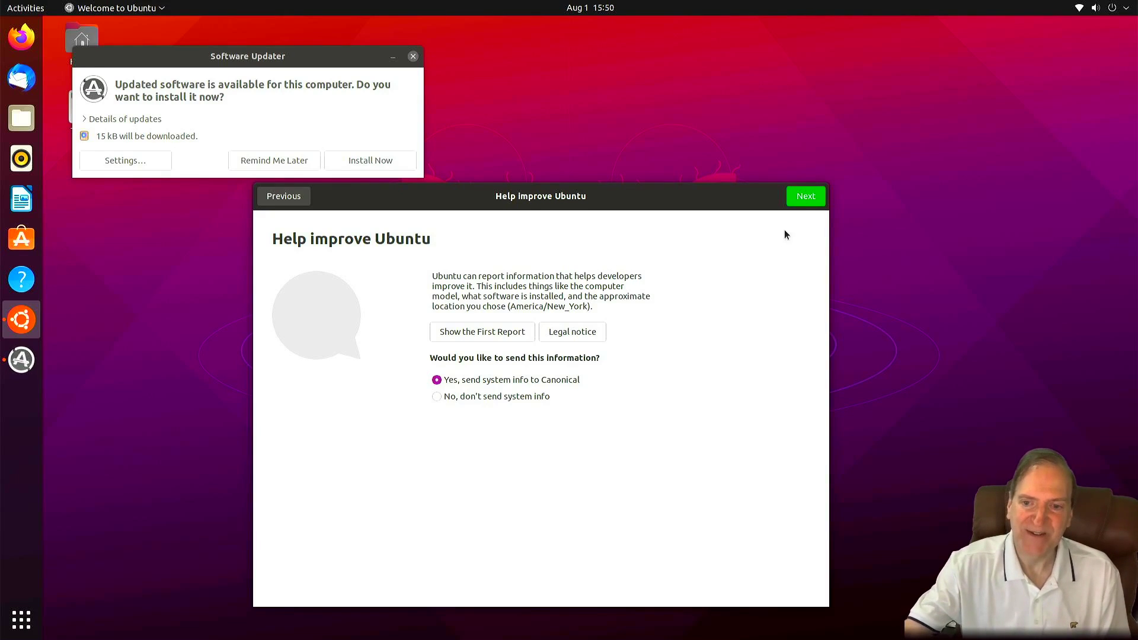
pyautogui.click(812, 203)
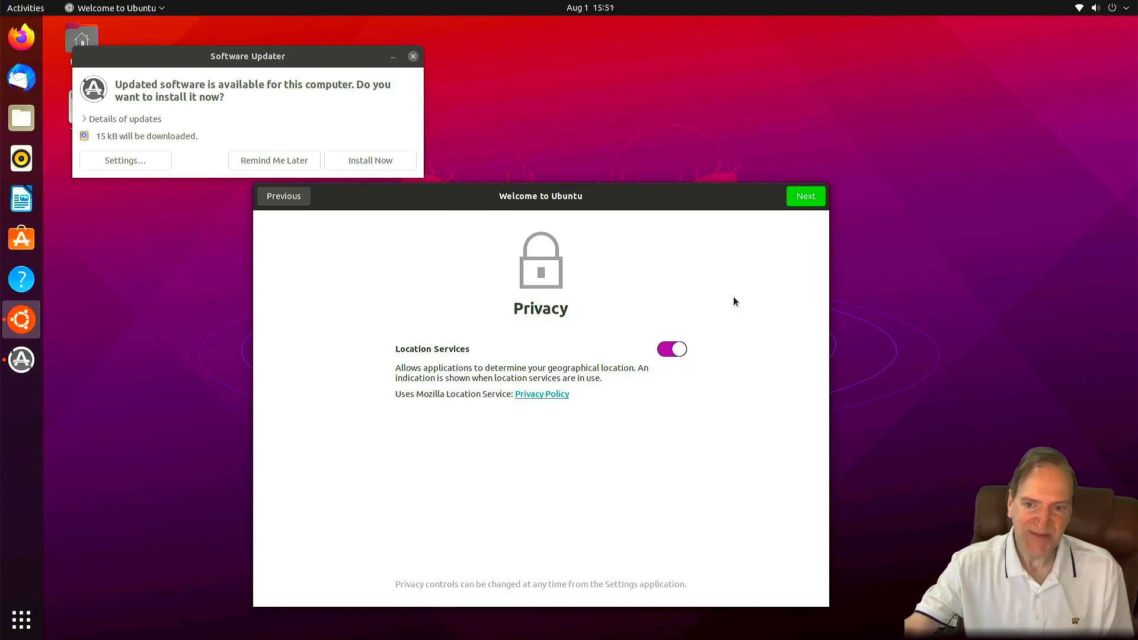
pyautogui.click(806, 197)
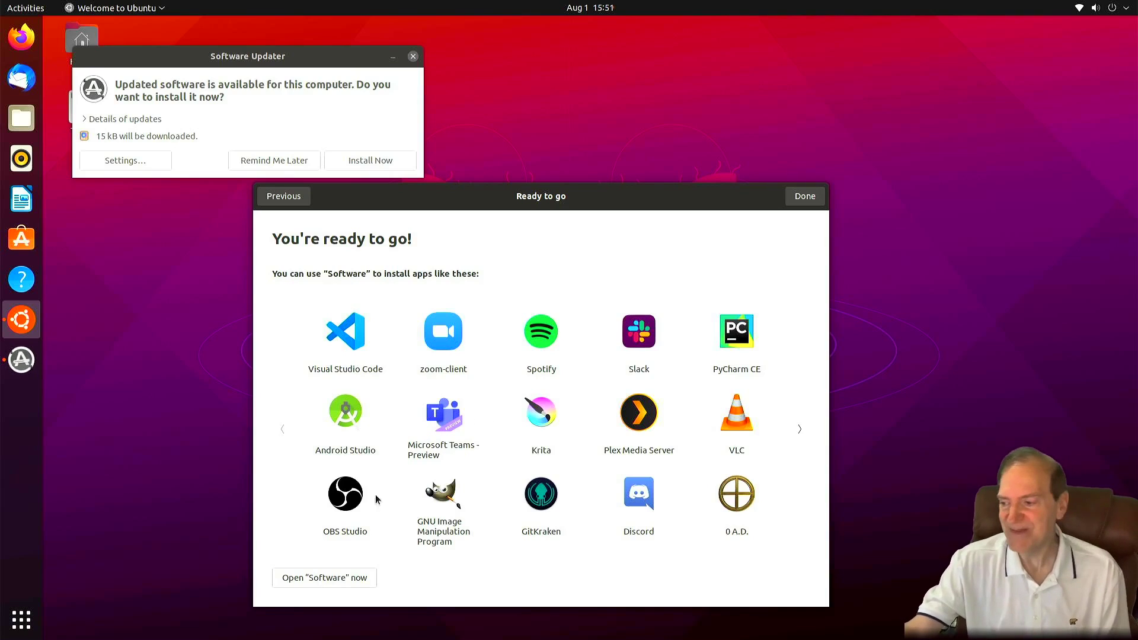
# - Launch the software store from the Ready to go page and separate its window from the Software Updater
pyautogui.click(313, 582)
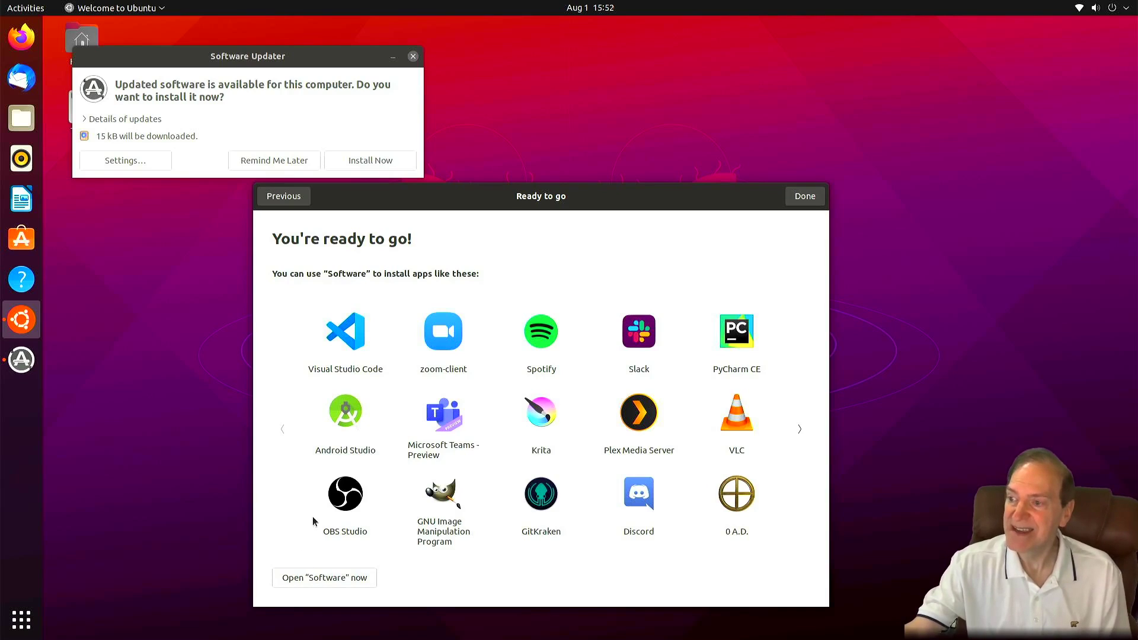
pyautogui.moveTo(252, 58); pyautogui.dragTo(354, 61)
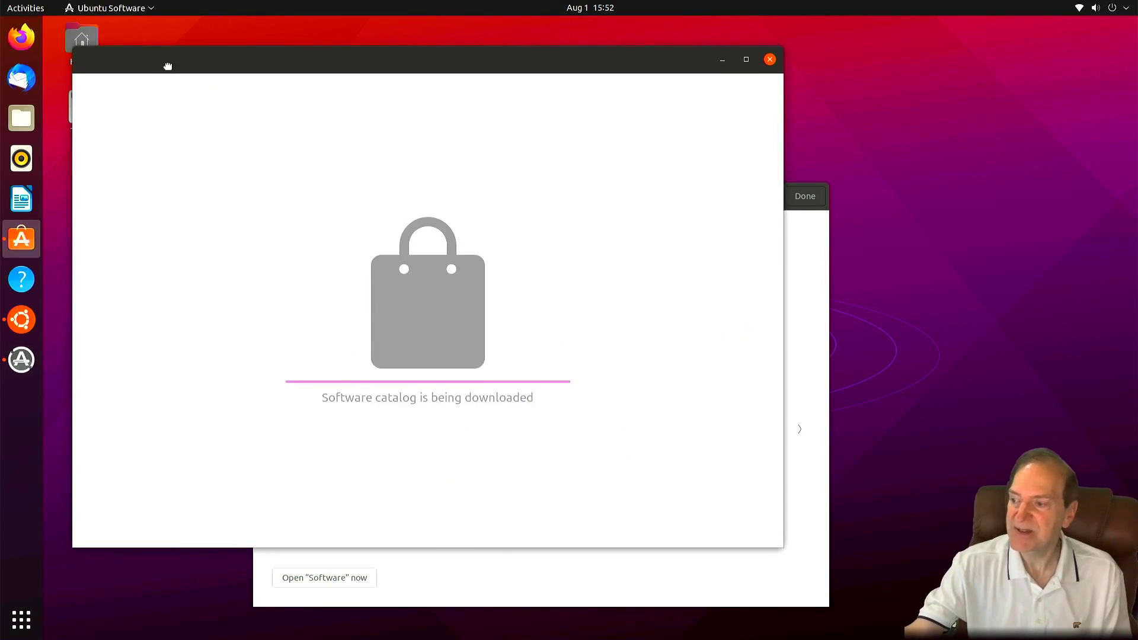
pyautogui.moveTo(164, 72); pyautogui.dragTo(374, 128)
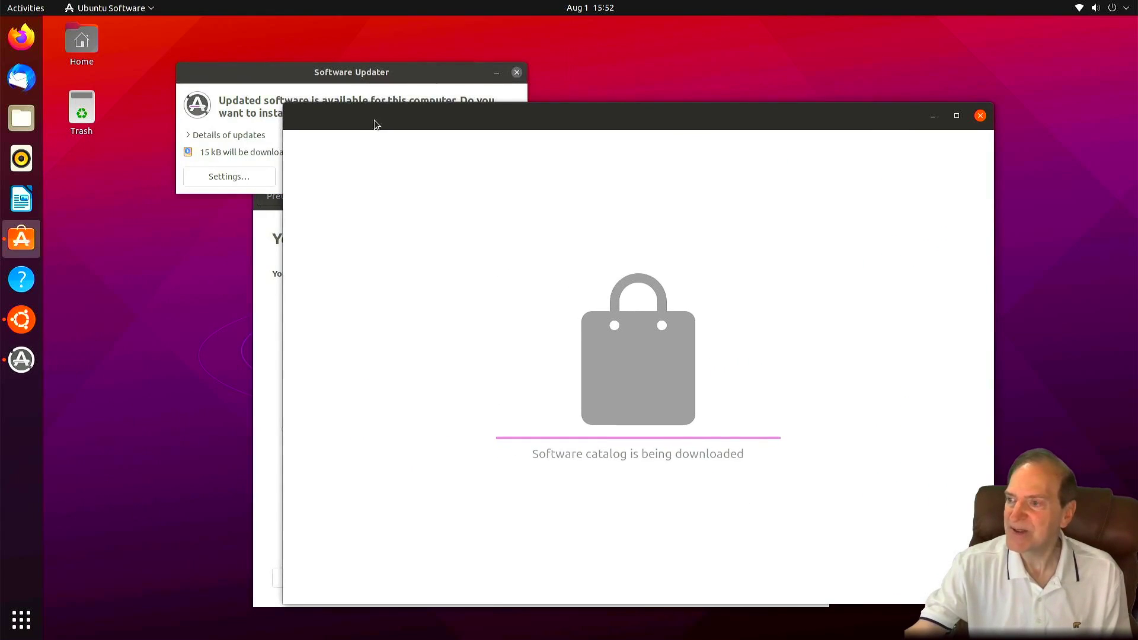
# - Install all the updates offered by Software Updater, moving its window clear of the software store
pyautogui.click(259, 77)
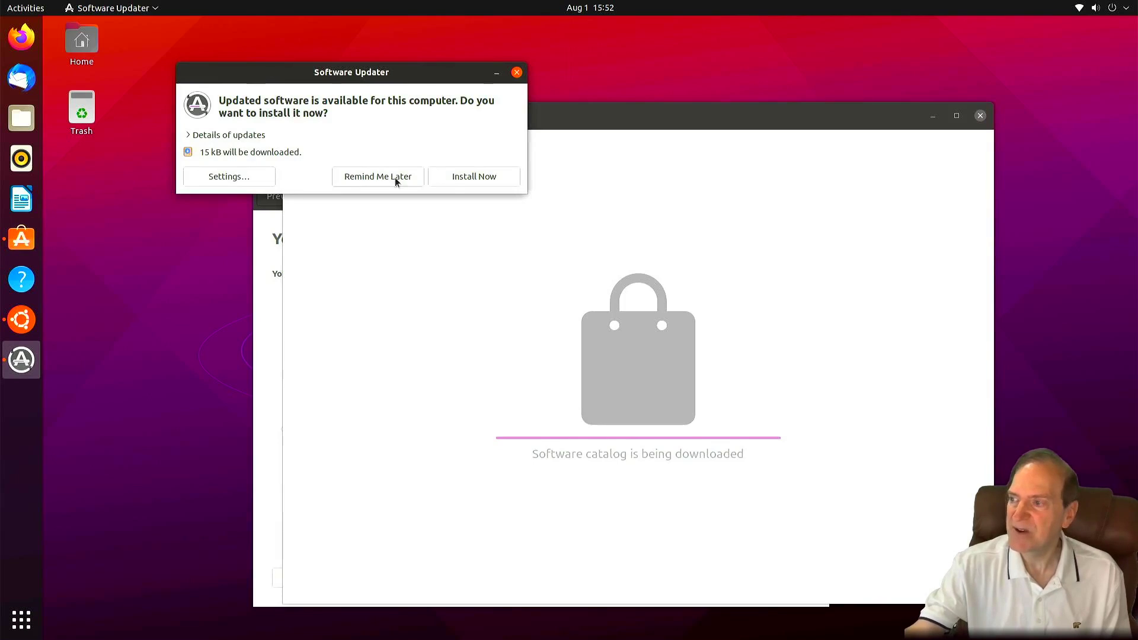
pyautogui.click(456, 176)
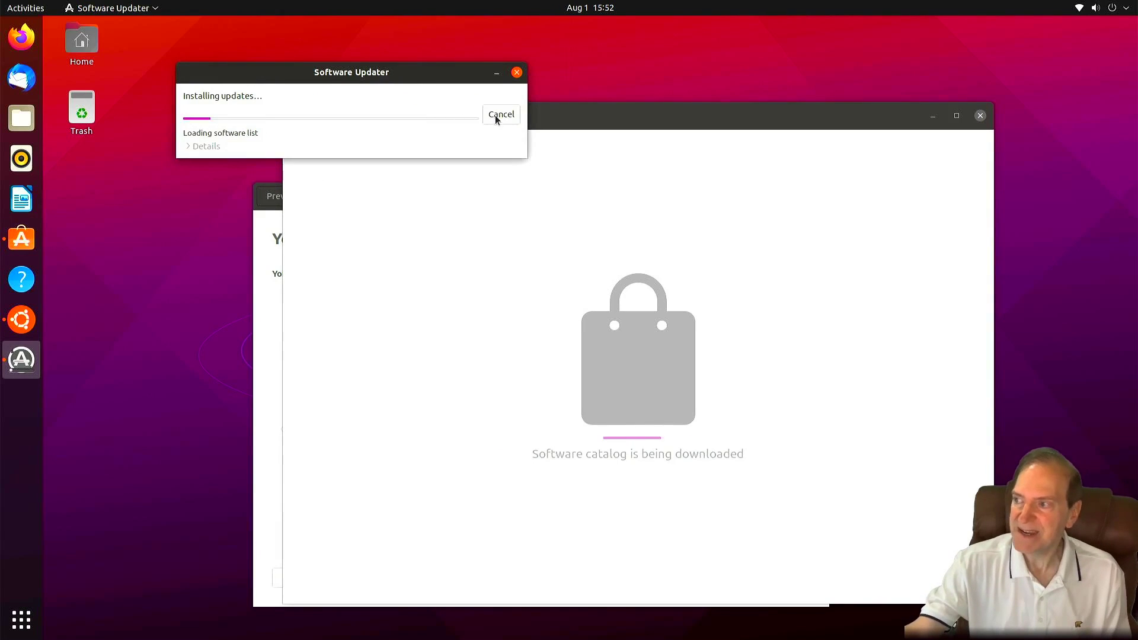
pyautogui.click(559, 123)
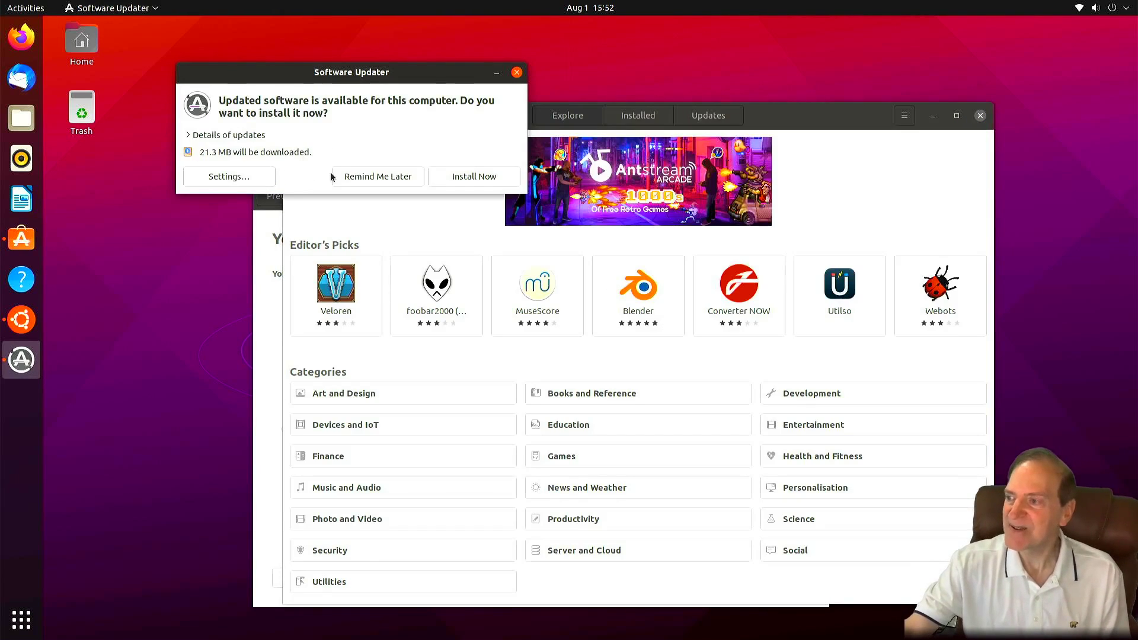
pyautogui.click(474, 176)
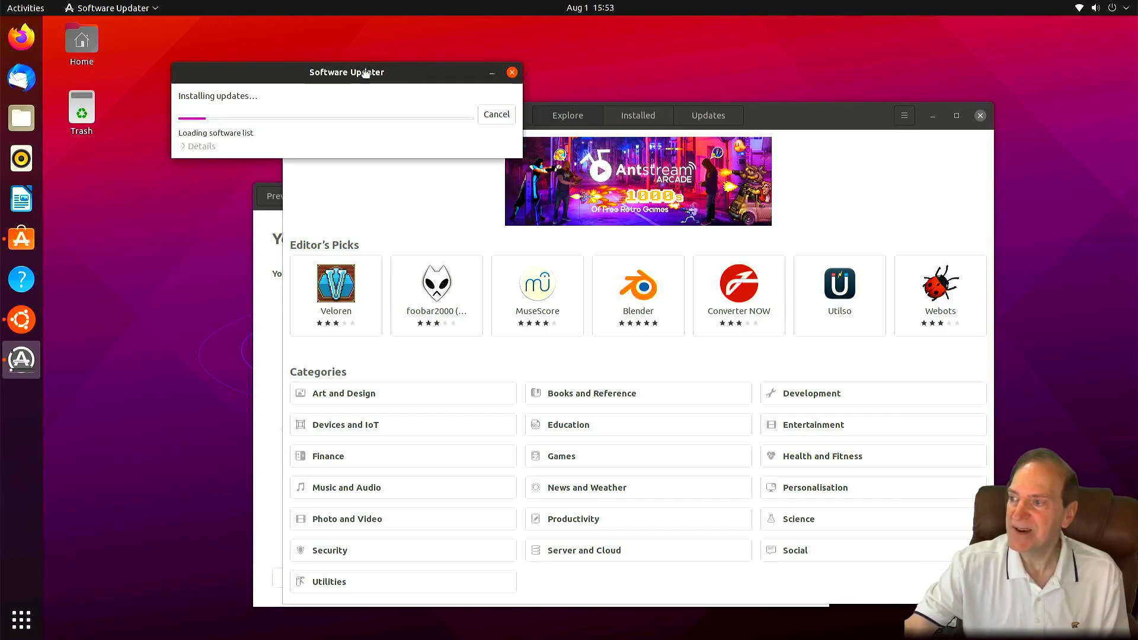
pyautogui.moveTo(372, 78); pyautogui.dragTo(316, 41)
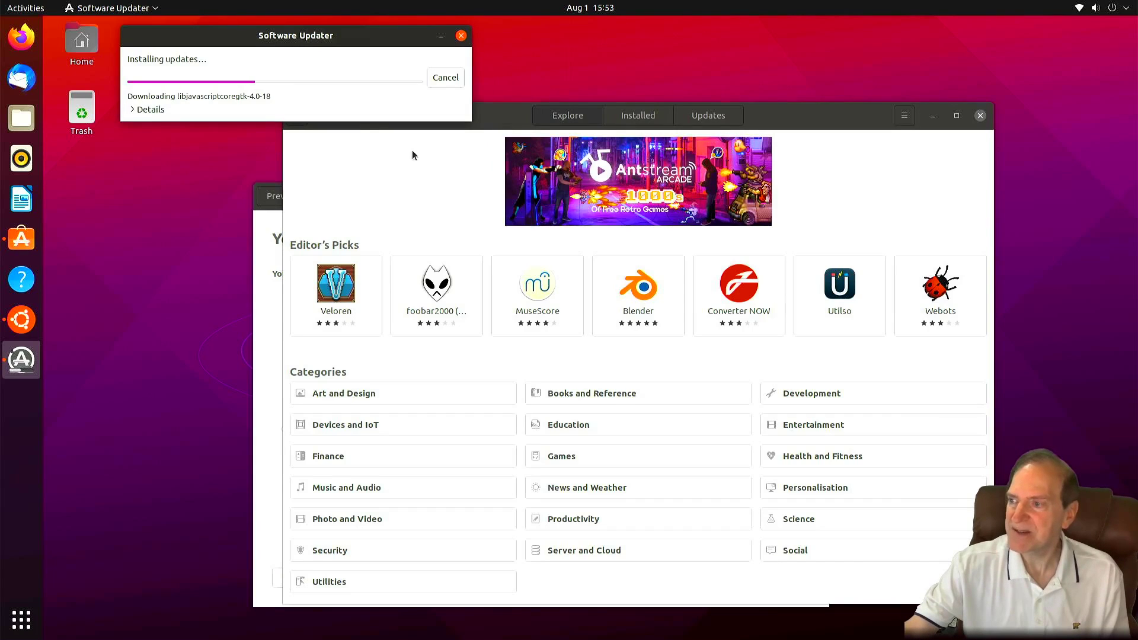
# - Bring the software store forward, move it clear of the updater and open the Art and Design category
pyautogui.click(481, 125)
pyautogui.moveTo(485, 122); pyautogui.dragTo(535, 92)
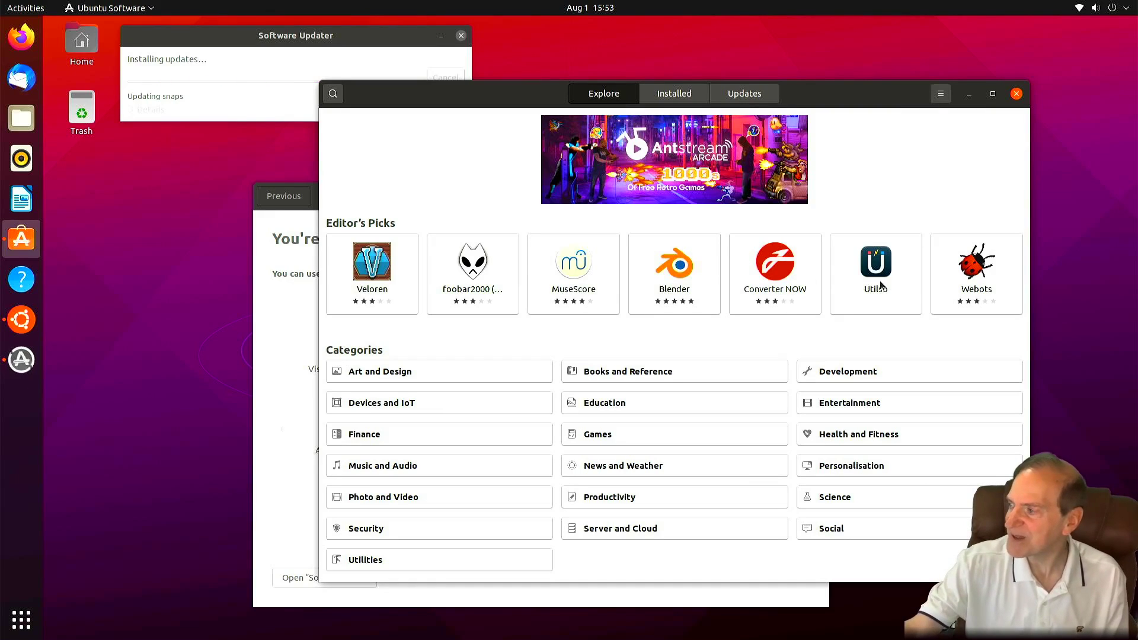
pyautogui.click(420, 372)
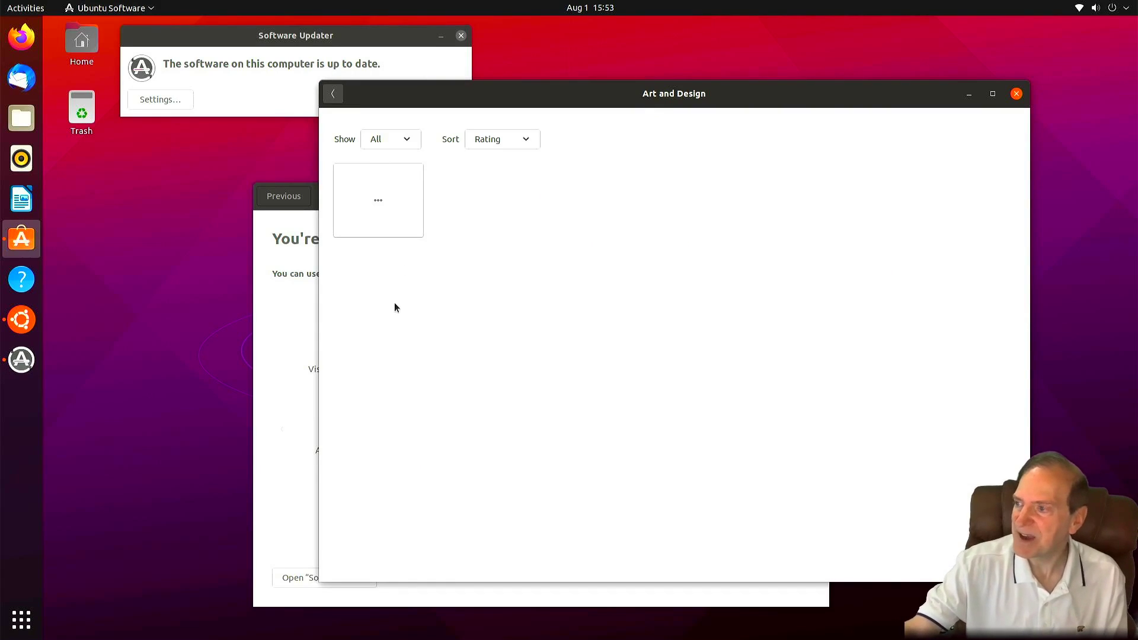
# - Finish the welcome setup and reposition the software store window on the desktop
pyautogui.click(285, 318)
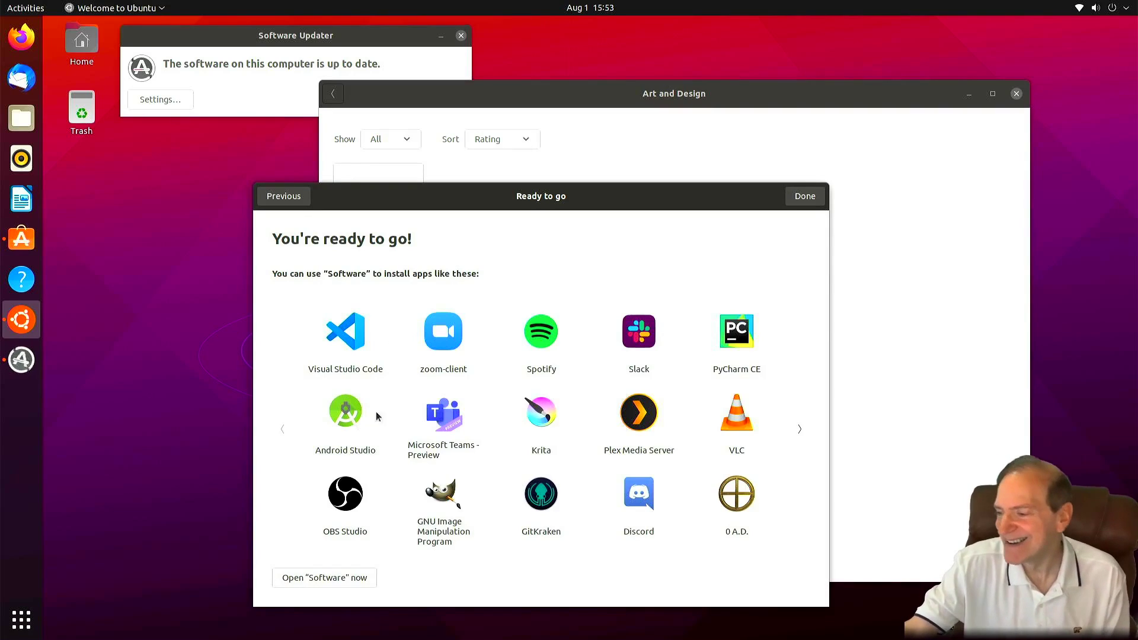
pyautogui.click(805, 196)
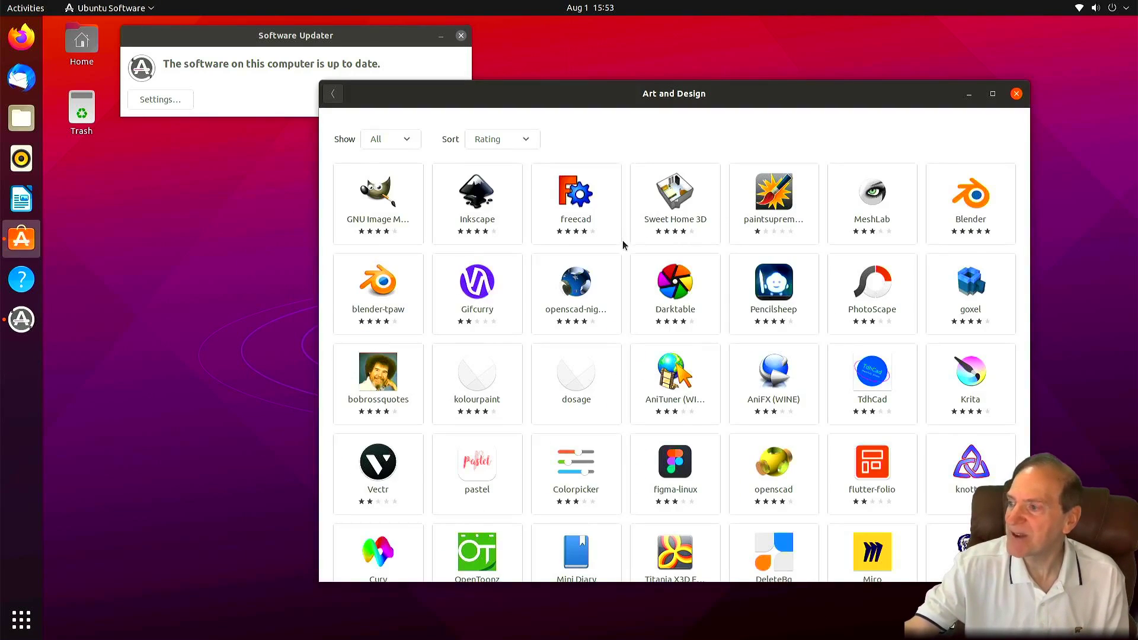
pyautogui.moveTo(660, 102); pyautogui.dragTo(639, 101)
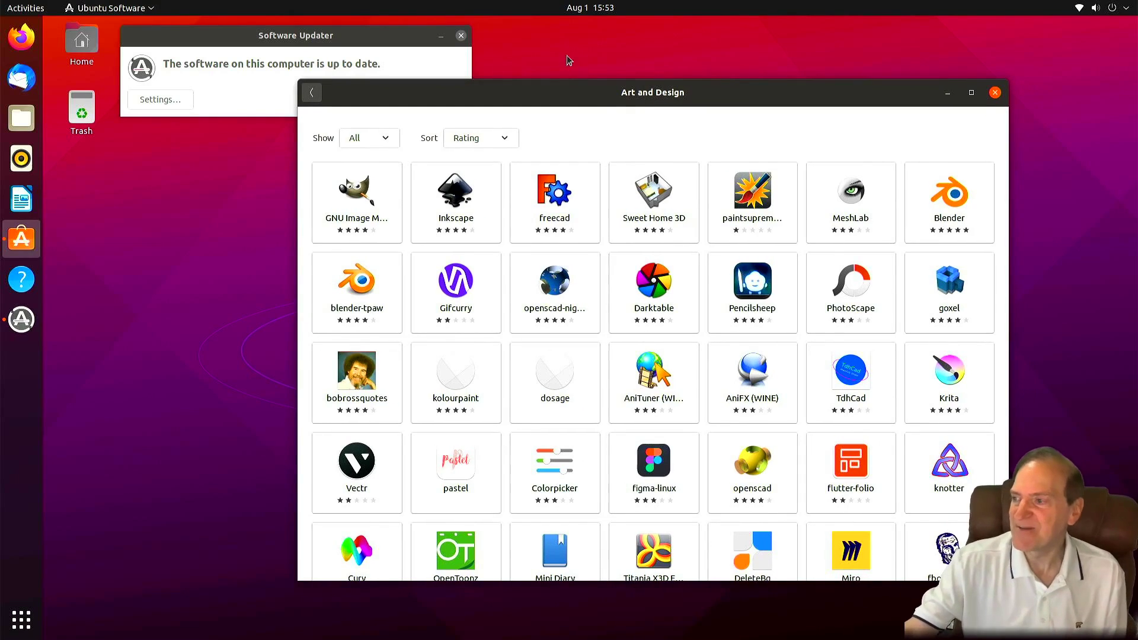
pyautogui.moveTo(578, 95); pyautogui.dragTo(517, 91)
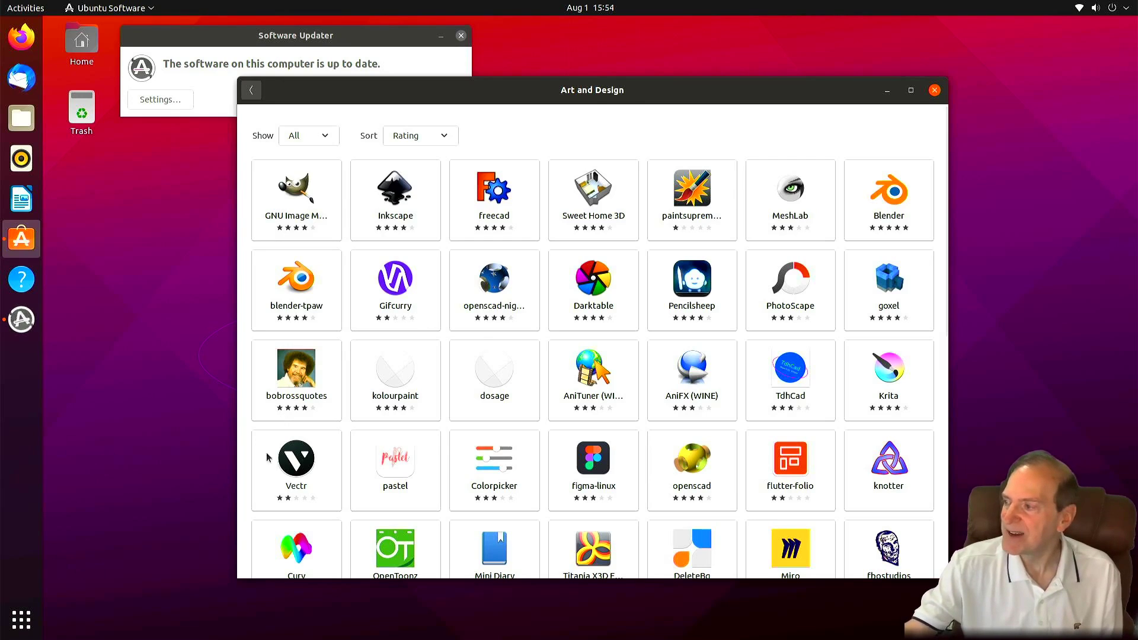
# - Open Inkscape's store page and examine its description, version details, screenshots and reviews
pyautogui.click(396, 201)
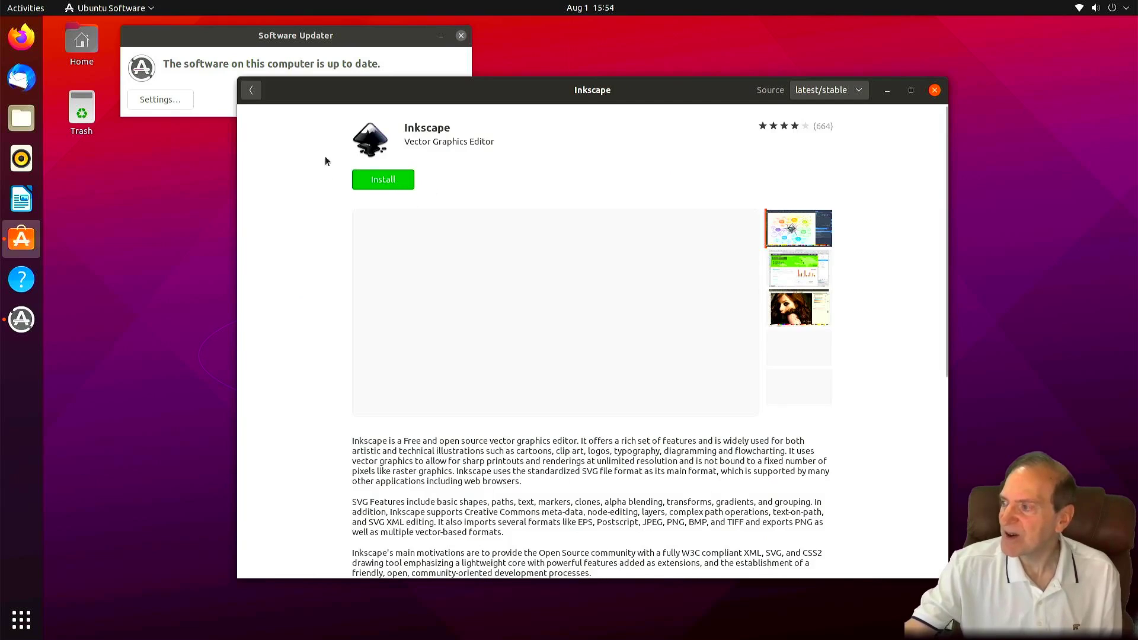
pyautogui.scroll(-5, 356, 306)
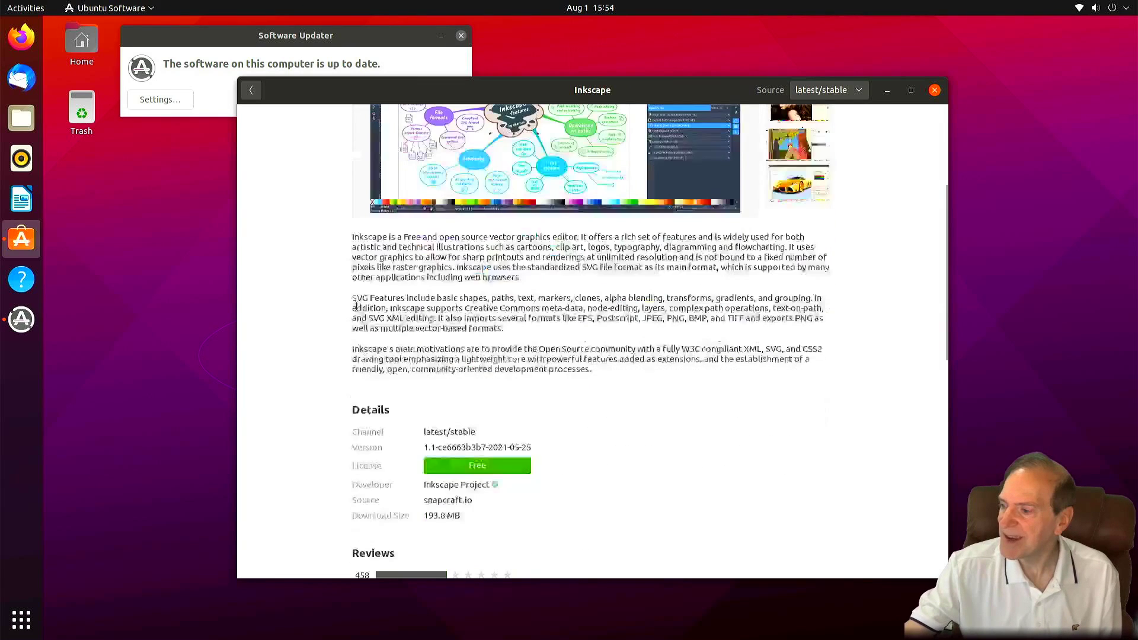
pyautogui.scroll(-1, 356, 305)
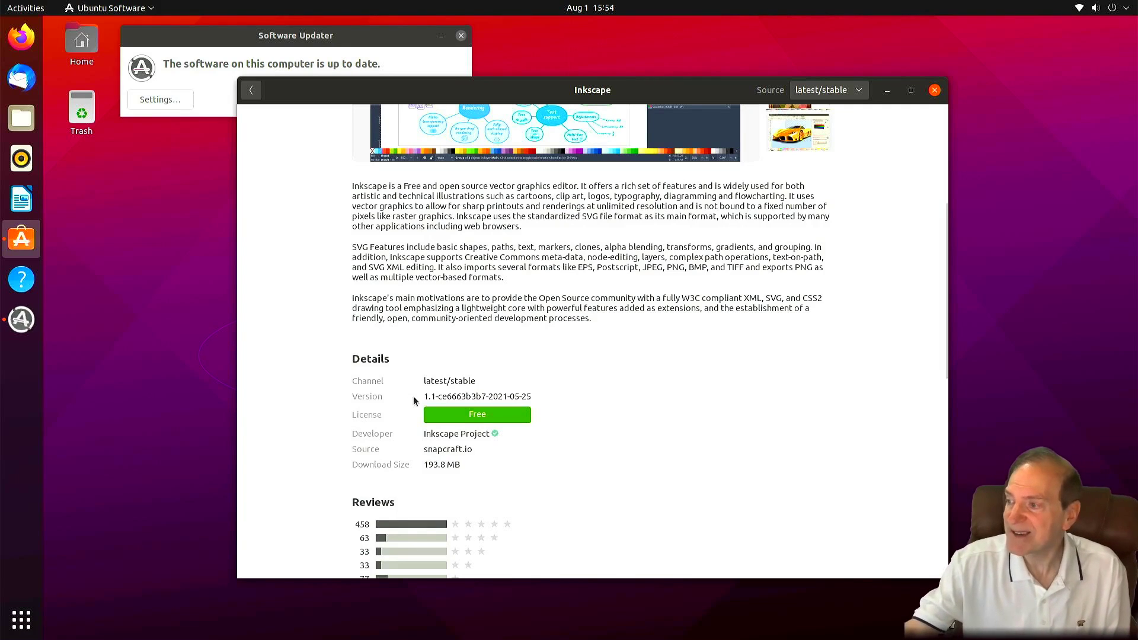
pyautogui.scroll(-3, 435, 388)
pyautogui.scroll(-3, 446, 383)
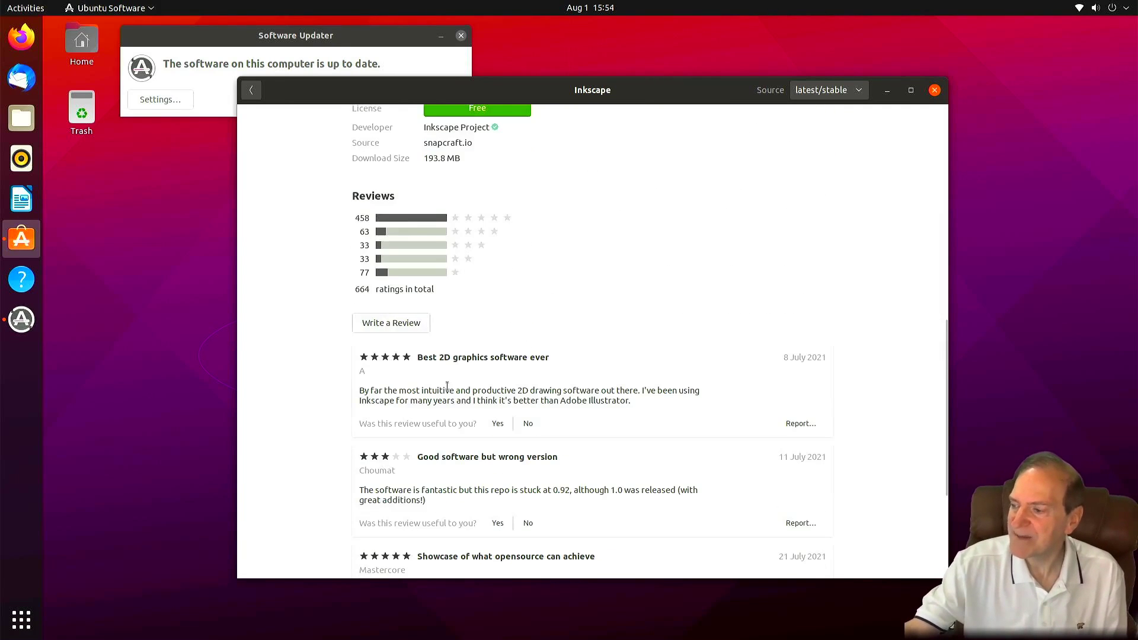
pyautogui.scroll(6, 461, 350)
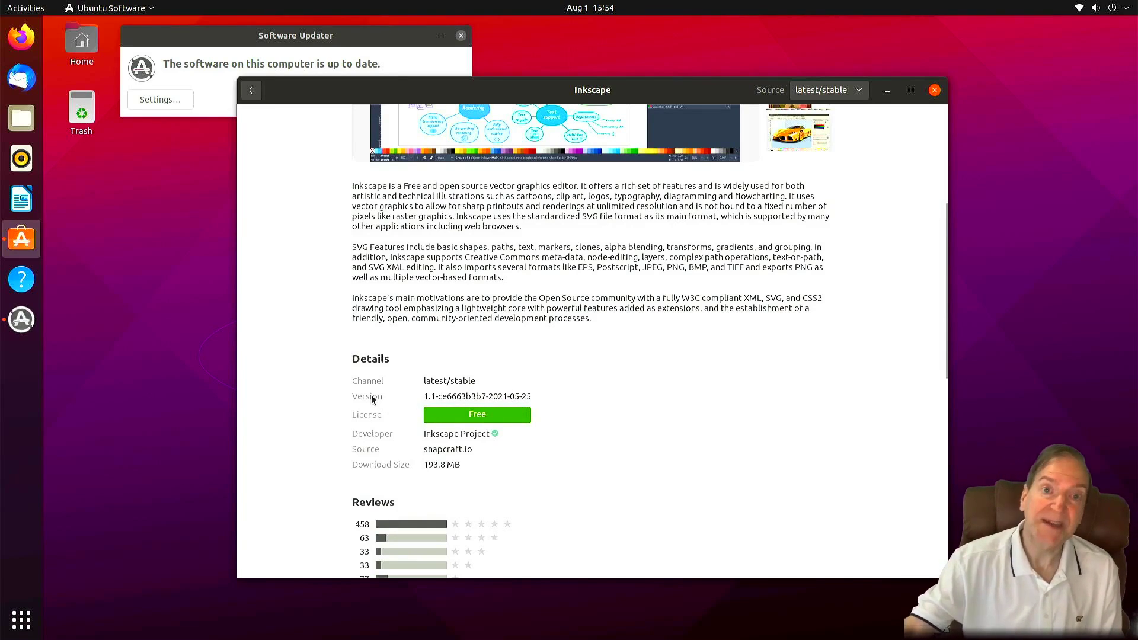
pyautogui.scroll(5, 359, 388)
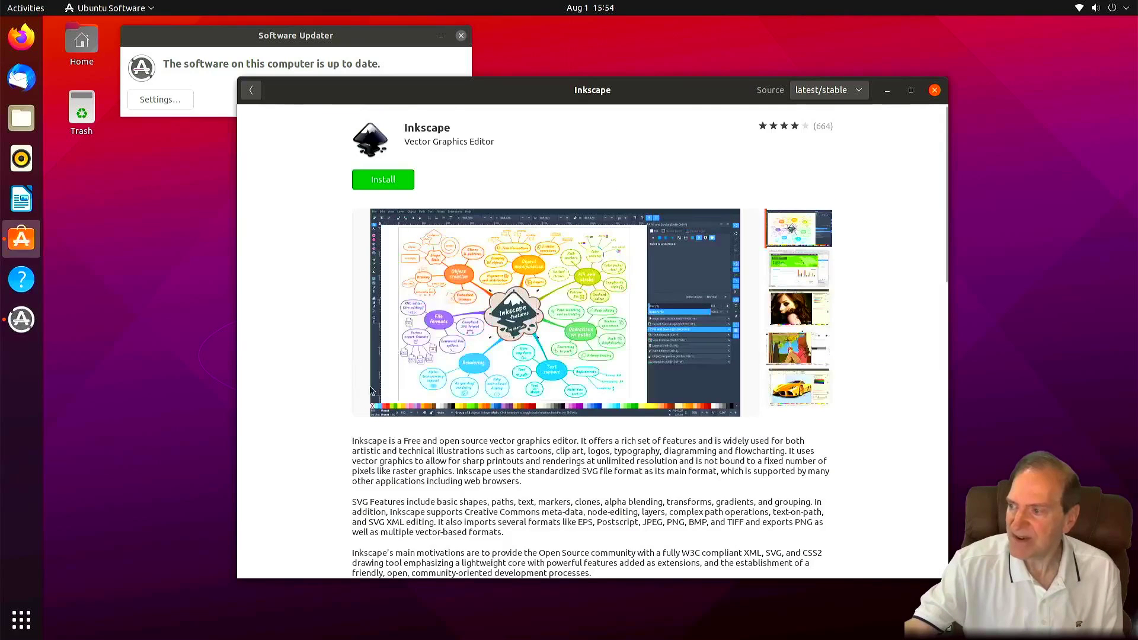
pyautogui.scroll(-5, 350, 385)
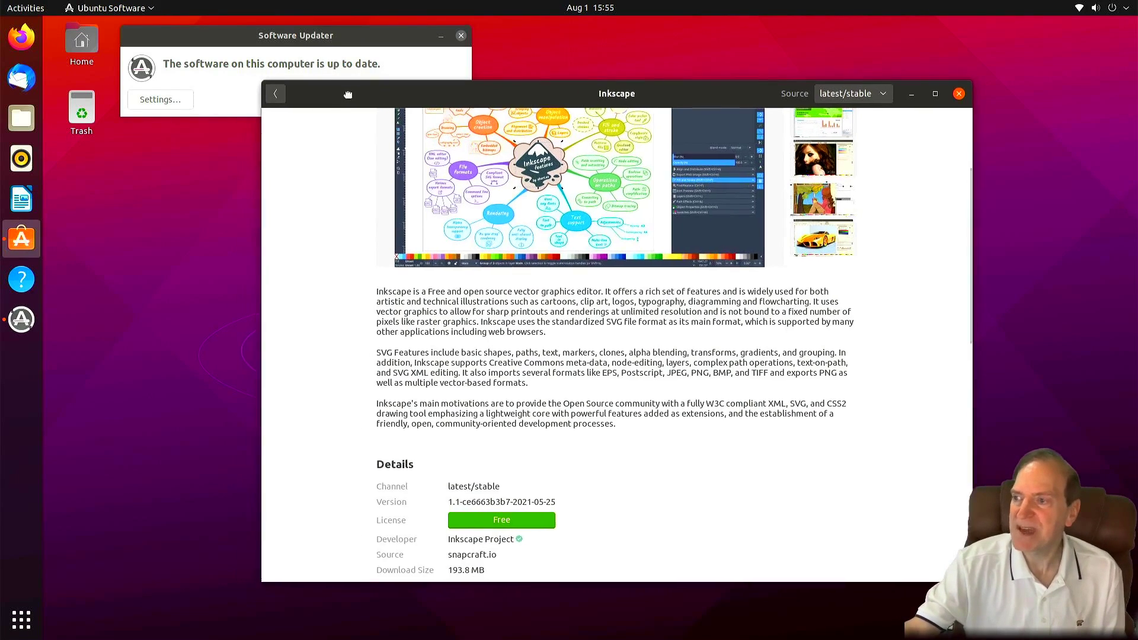
# - Return to the Art and Design category, browse its applications and go back to the store's main page
pyautogui.moveTo(321, 90); pyautogui.dragTo(353, 94)
pyautogui.click(282, 91)
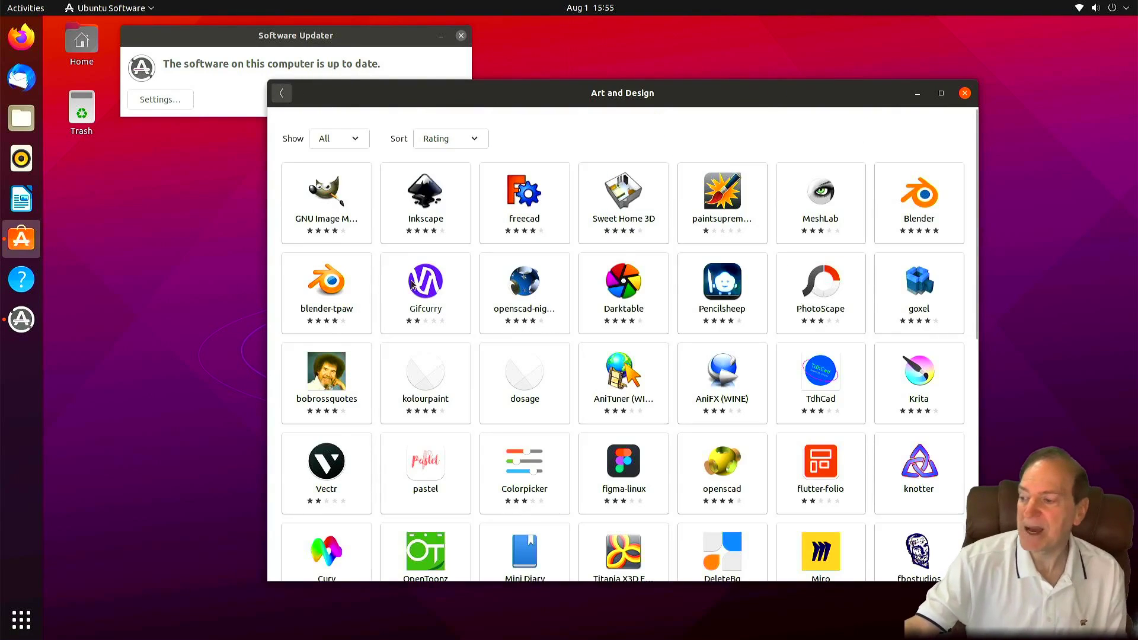
pyautogui.scroll(-5, 441, 303)
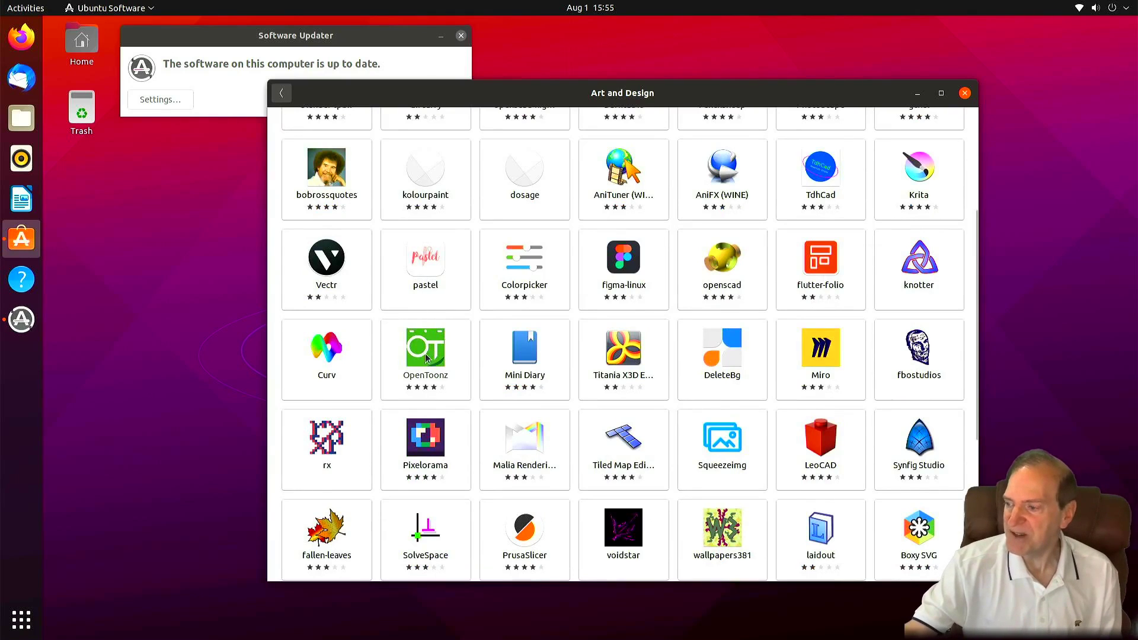
pyautogui.scroll(-4, 425, 350)
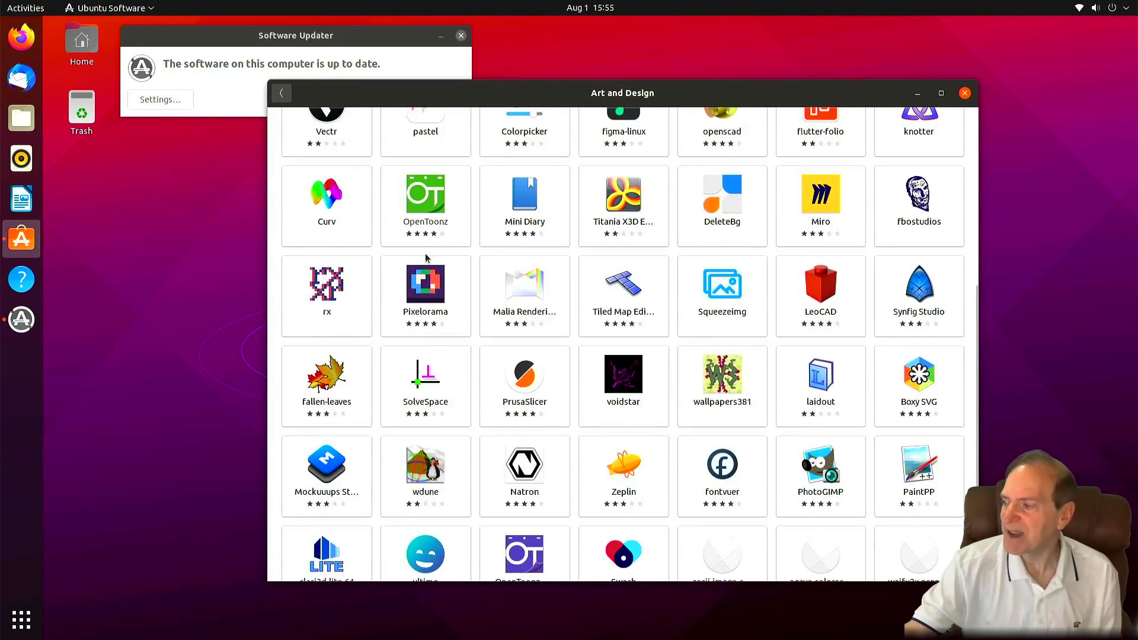
pyautogui.scroll(-3, 433, 308)
pyautogui.scroll(3, 434, 310)
pyautogui.scroll(10, 434, 310)
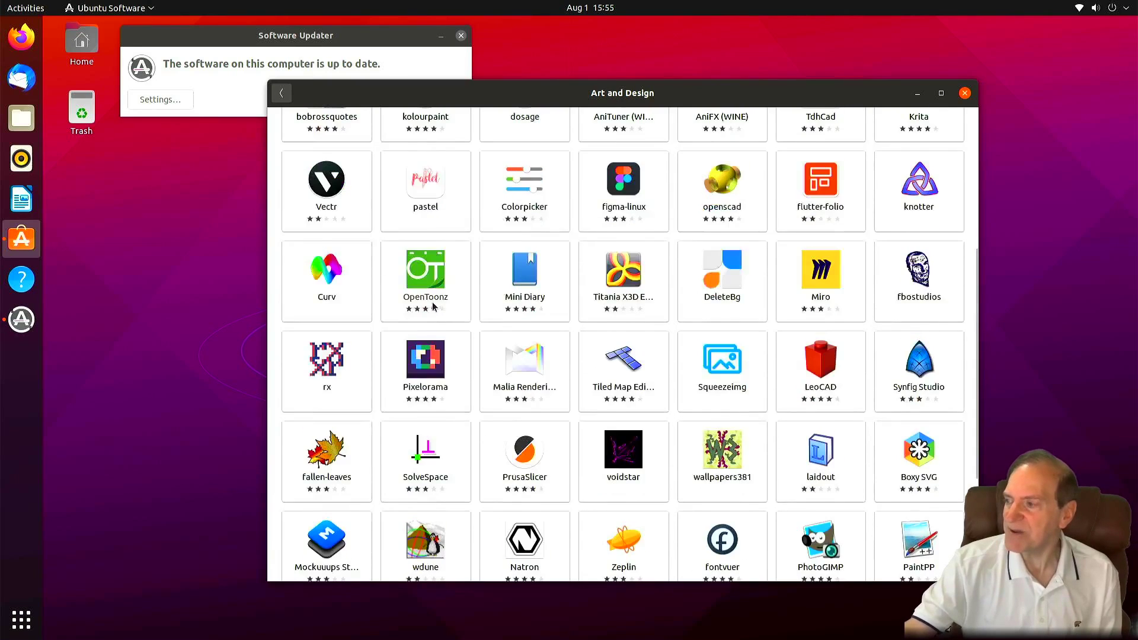
pyautogui.click(282, 94)
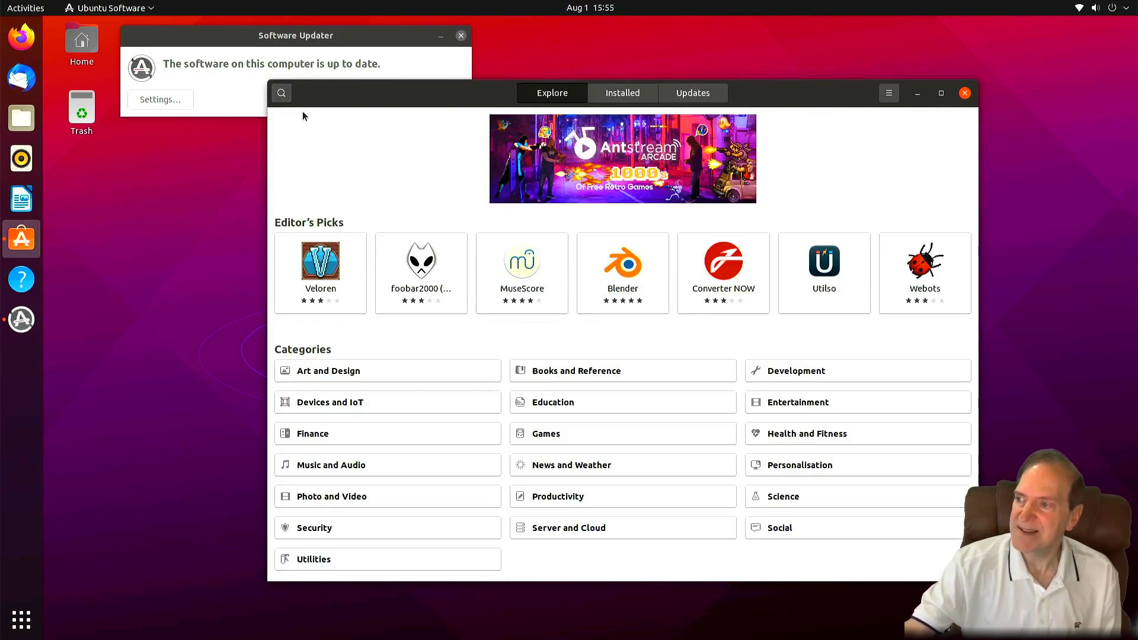
# - Bring Software Updater to the front and dismiss it
pyautogui.click(250, 33)
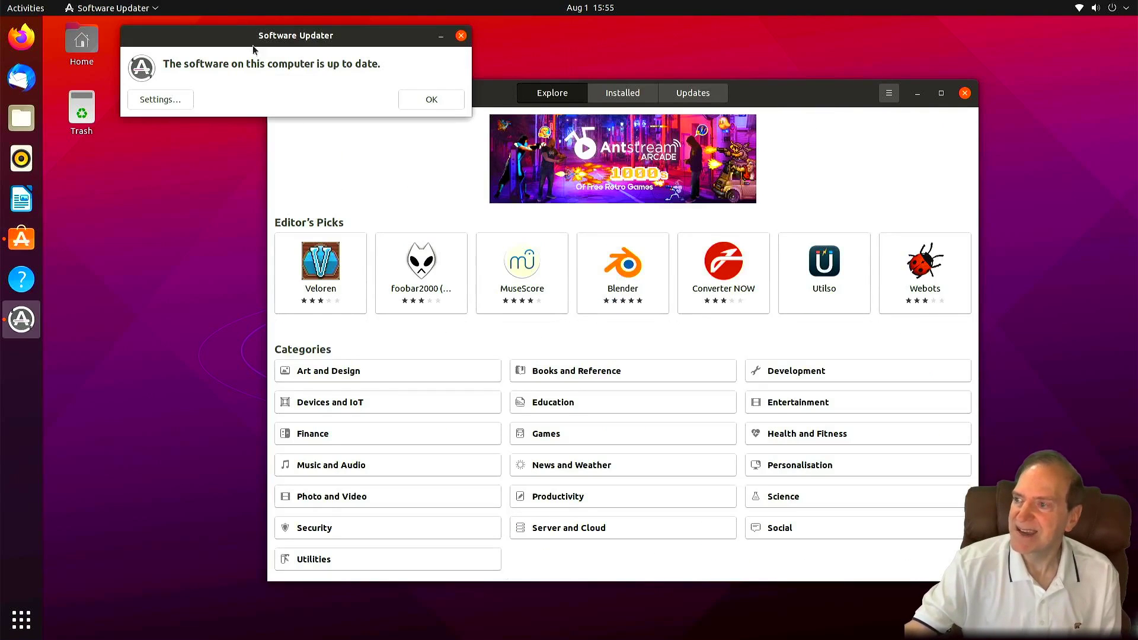
pyautogui.click(429, 101)
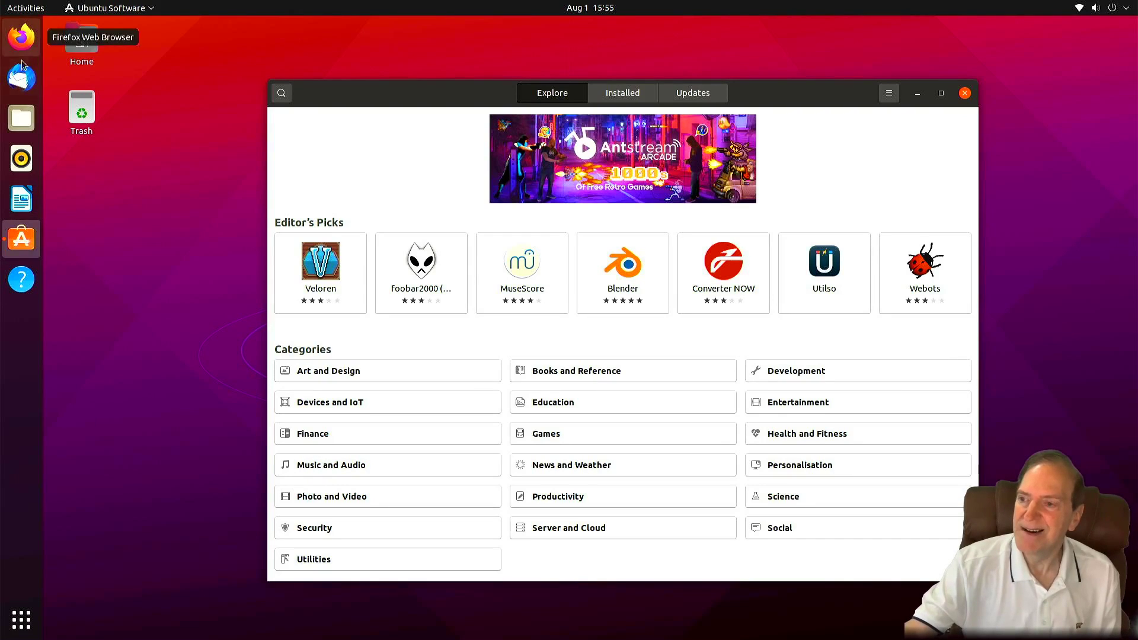
# - View the Activities overview, return to the desktop and display the grid of all installed applications
pyautogui.click(26, 8)
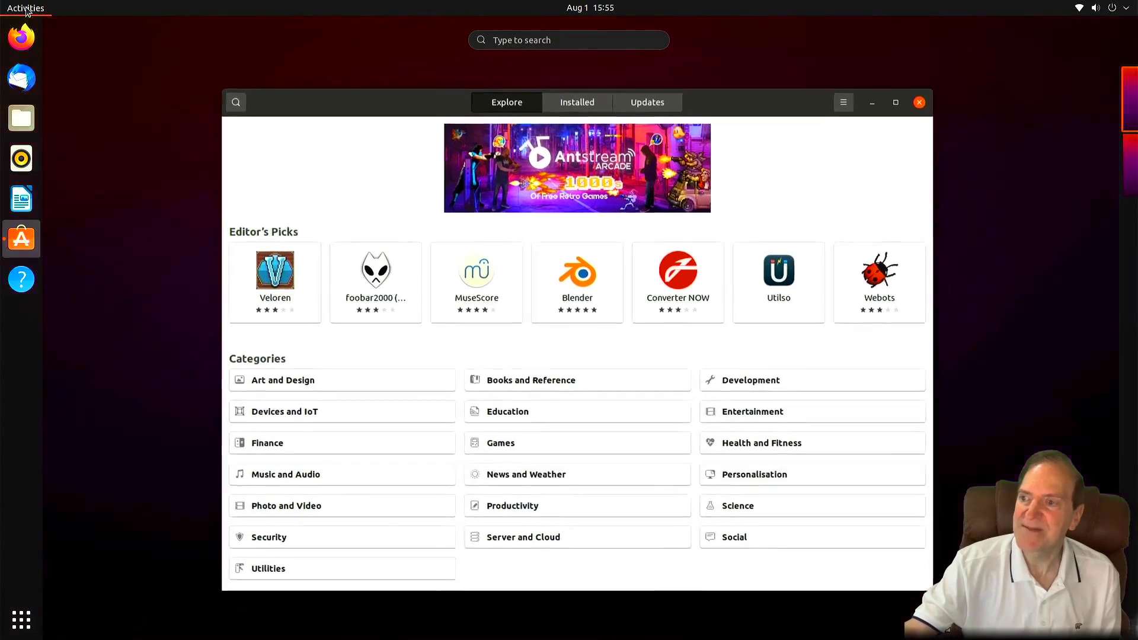
pyautogui.click(27, 9)
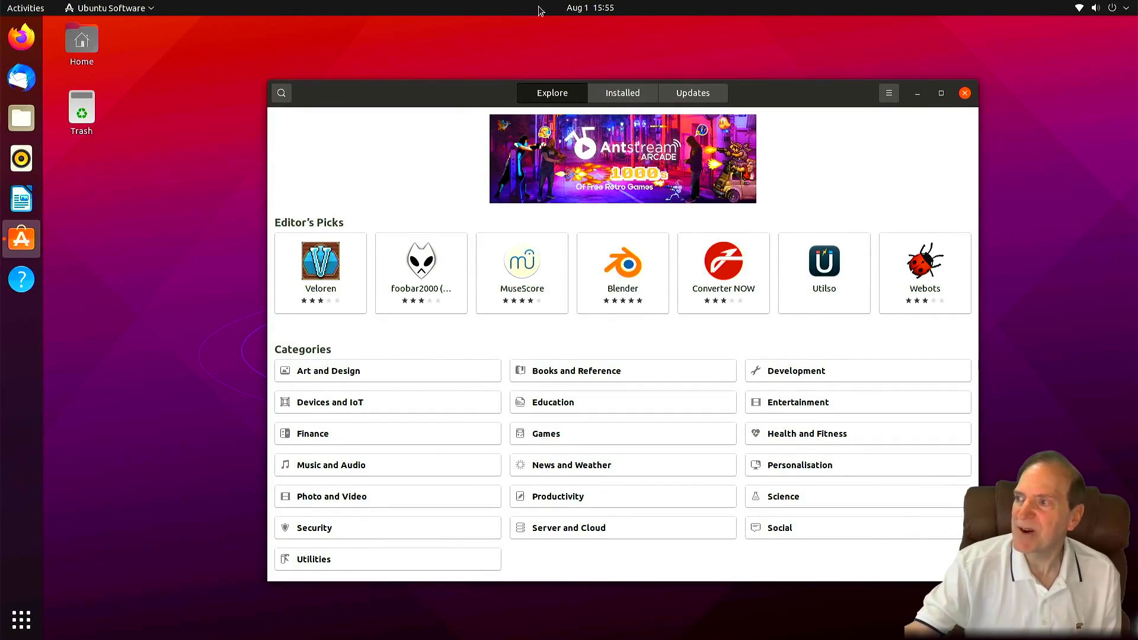
pyautogui.click(21, 620)
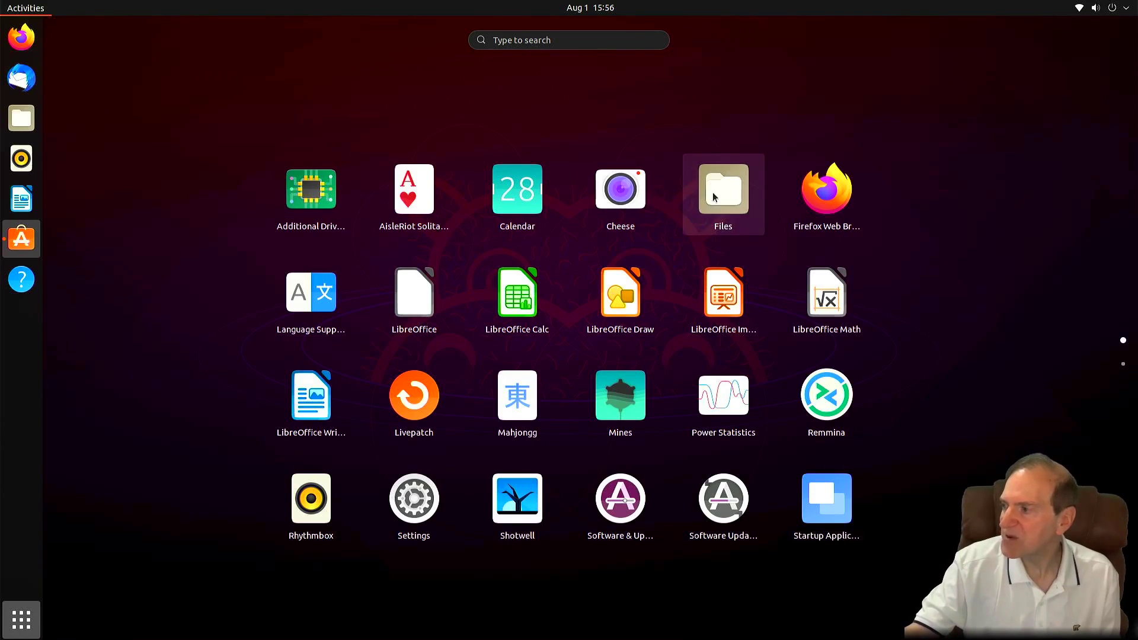
# - Open Language Support and install the missing translations and writing aids, authenticating with the account password
pyautogui.click(311, 295)
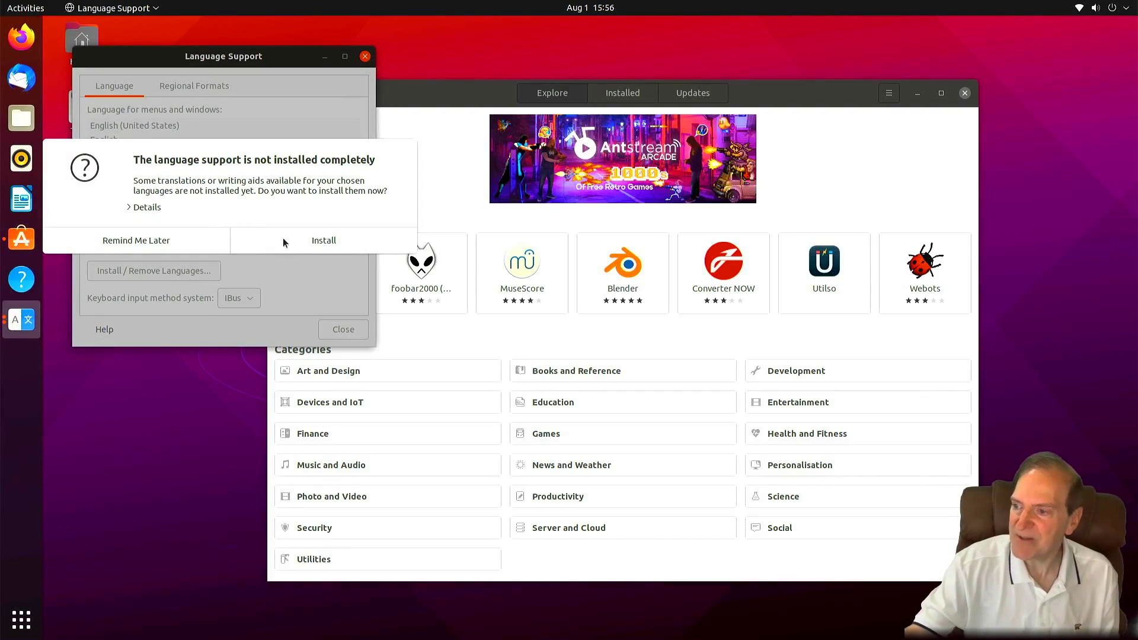
pyautogui.click(320, 247)
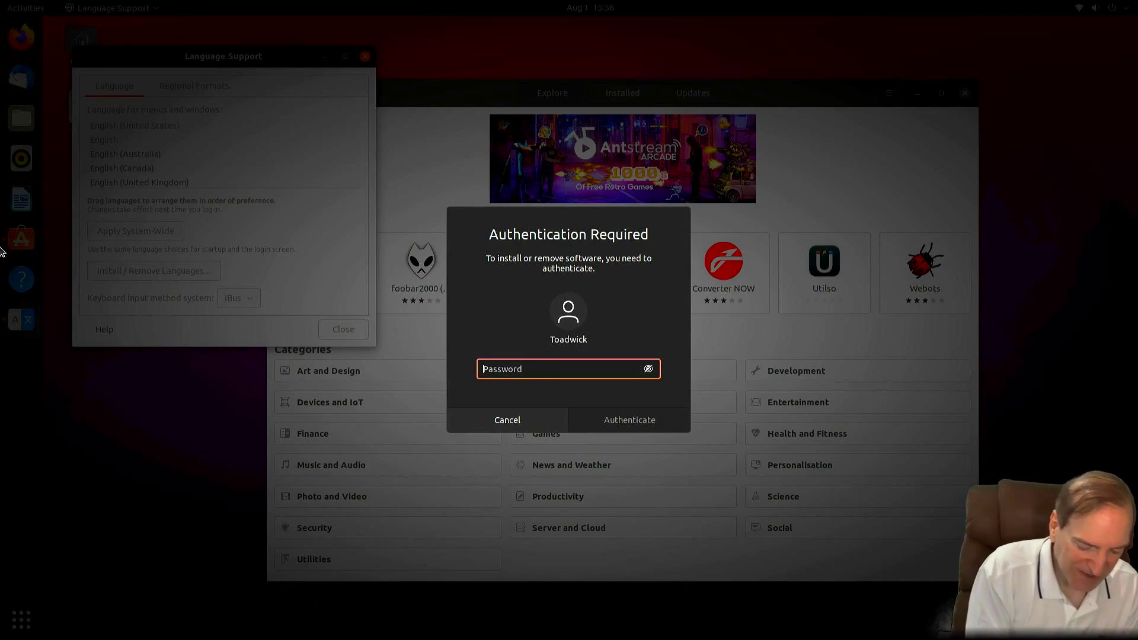
pyautogui.write('********')
pyautogui.press('Return')
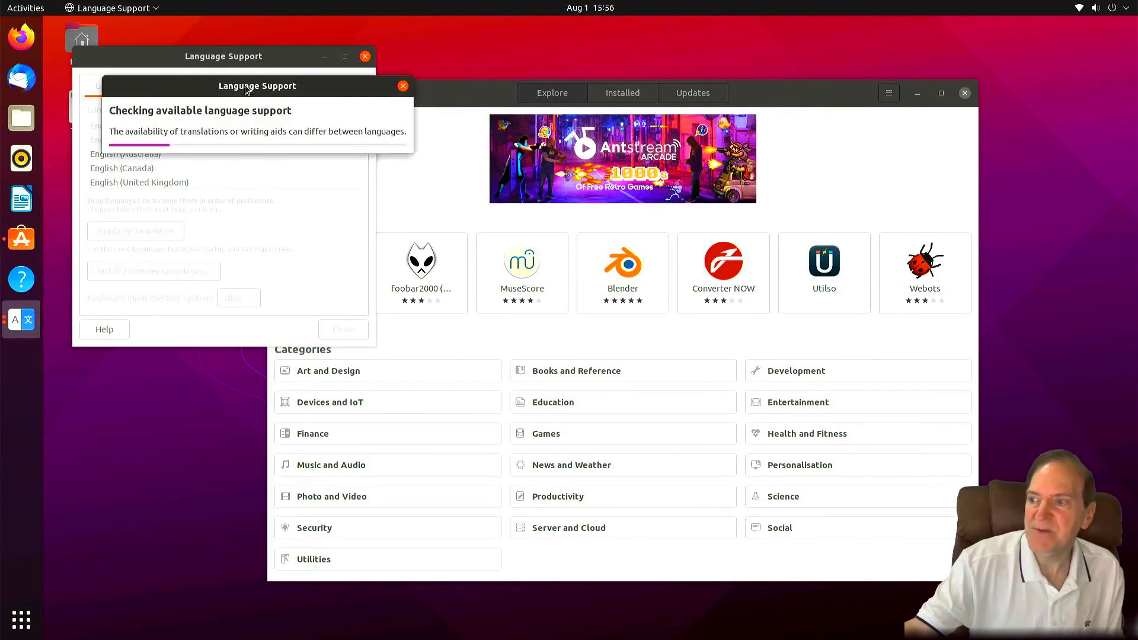
pyautogui.click(261, 140)
pyautogui.moveTo(260, 142); pyautogui.dragTo(250, 202)
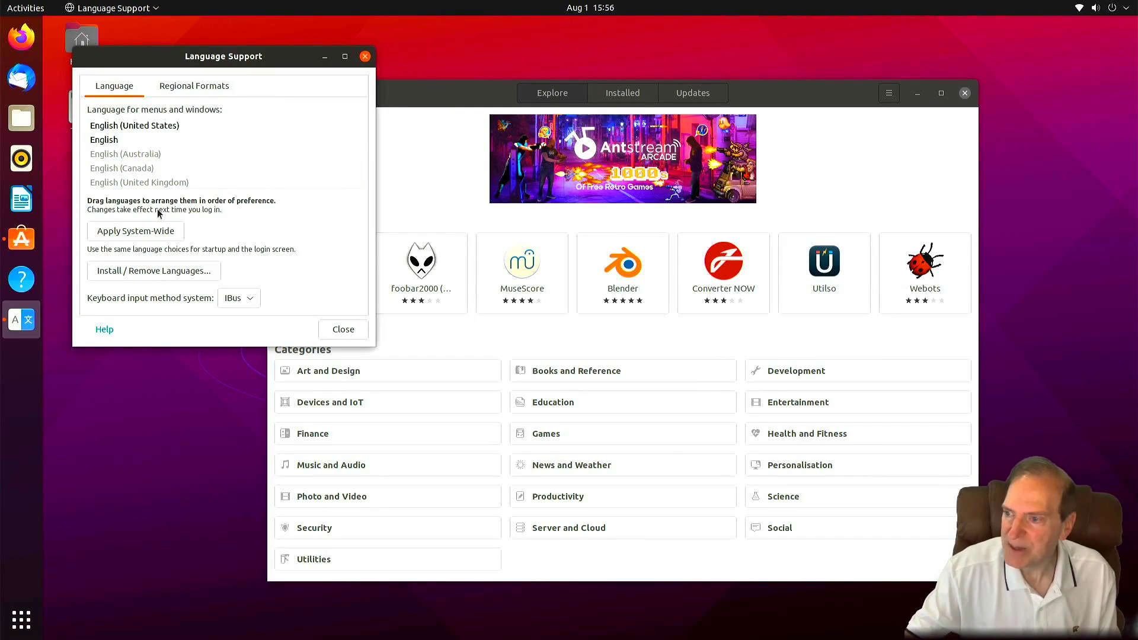
# - Review the regional formats and language settings in Language Support and close it
pyautogui.click(189, 86)
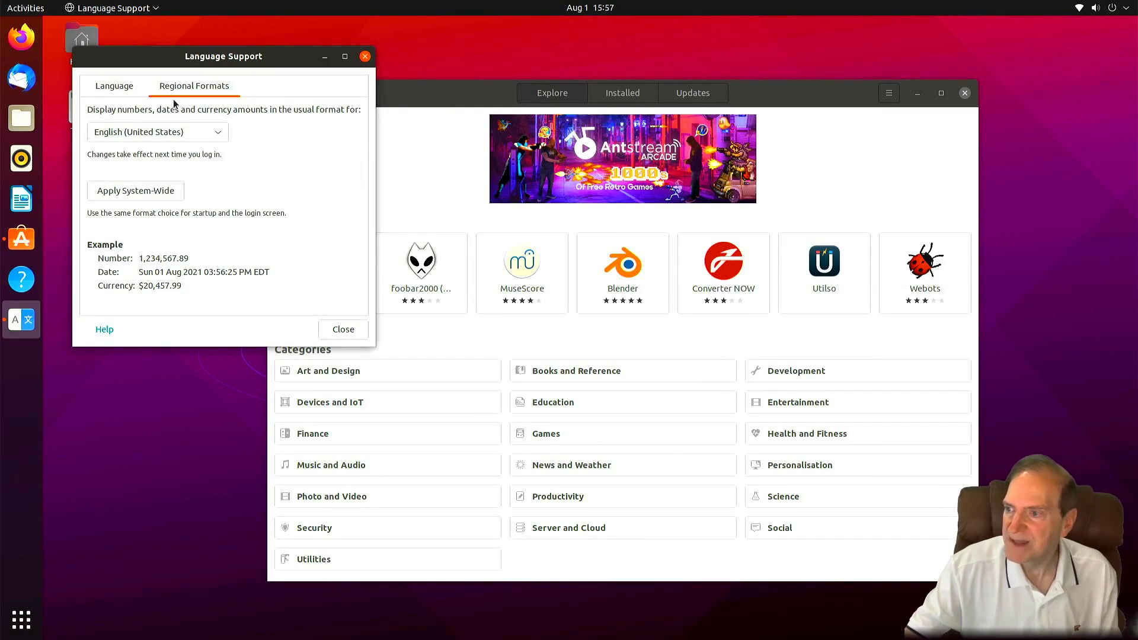
pyautogui.click(116, 86)
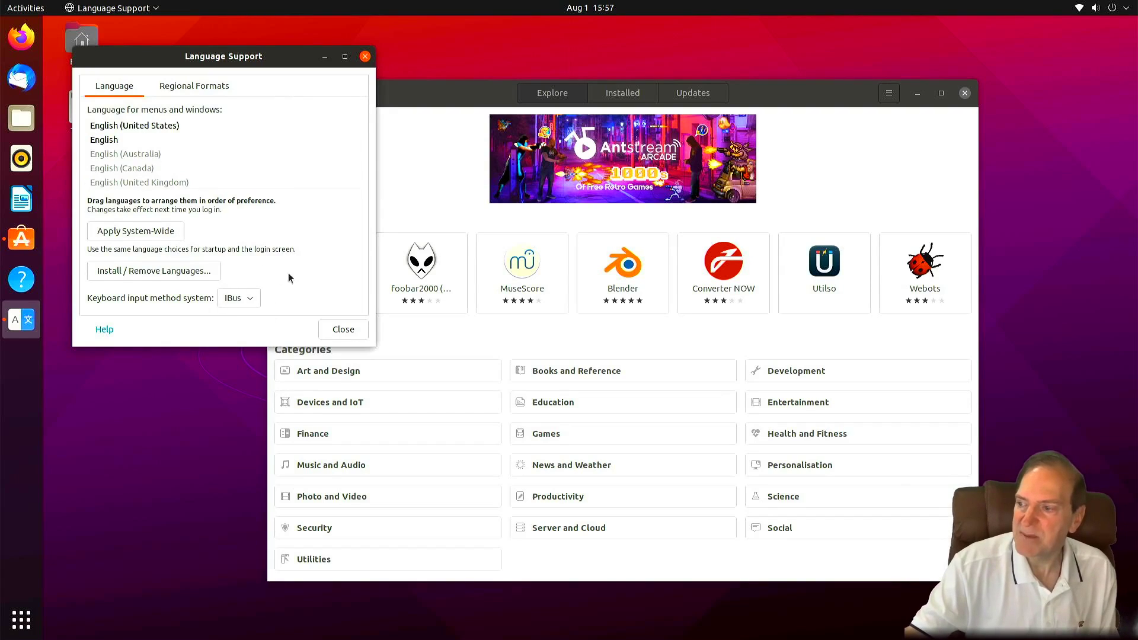
pyautogui.click(343, 329)
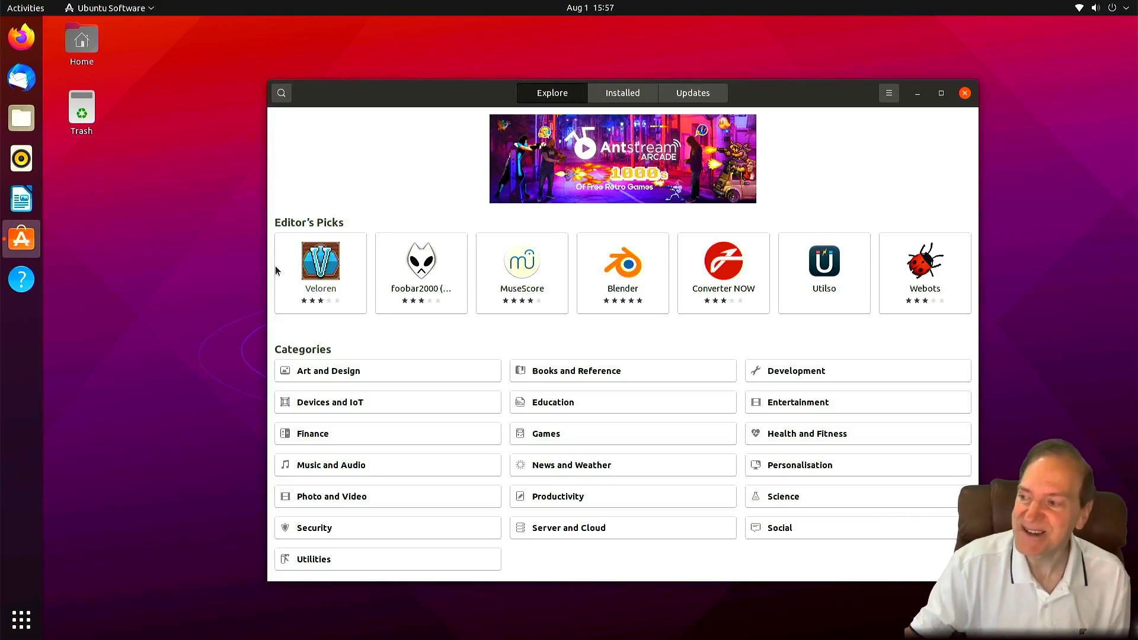
# - Launch Remmina from the applications grid, dismiss its release notes and close the remote desktop client
pyautogui.click(21, 619)
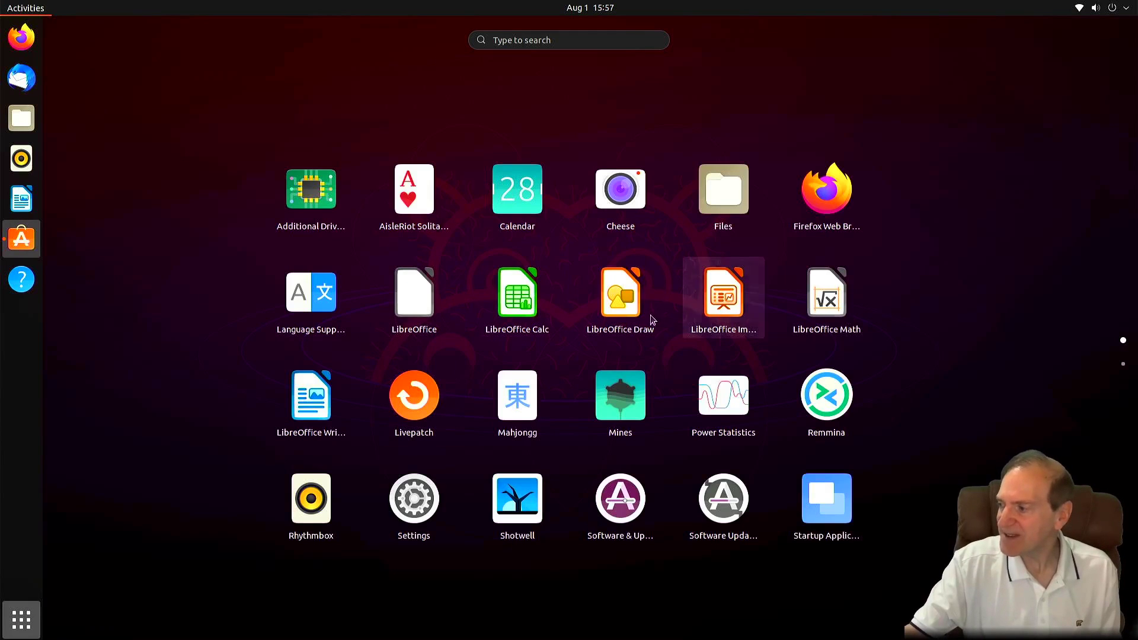
pyautogui.click(832, 396)
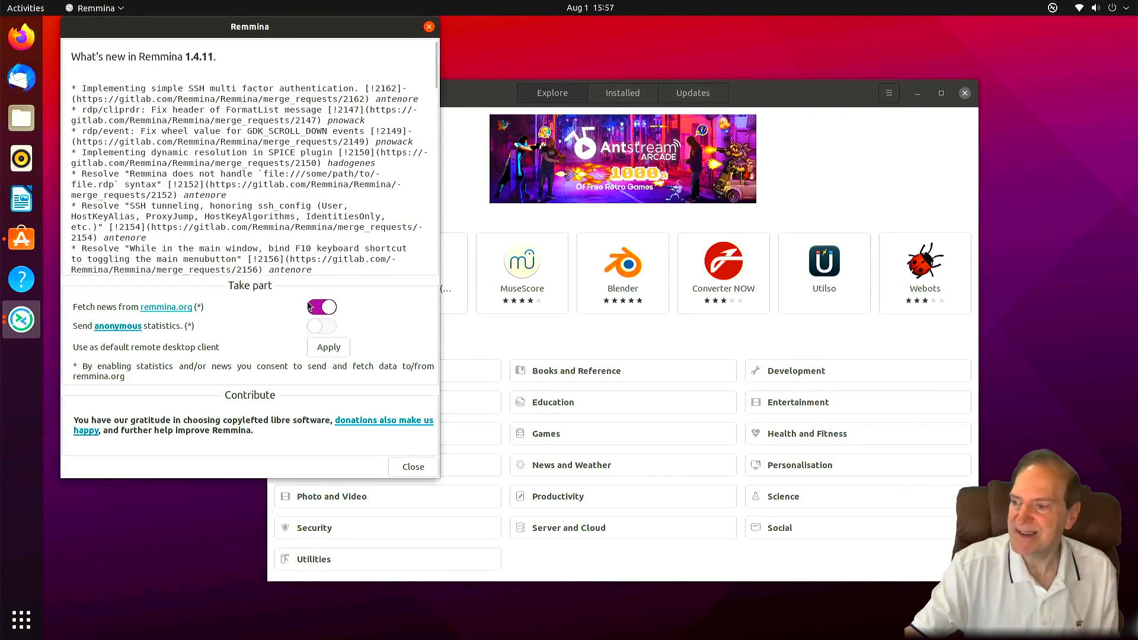
pyautogui.click(414, 466)
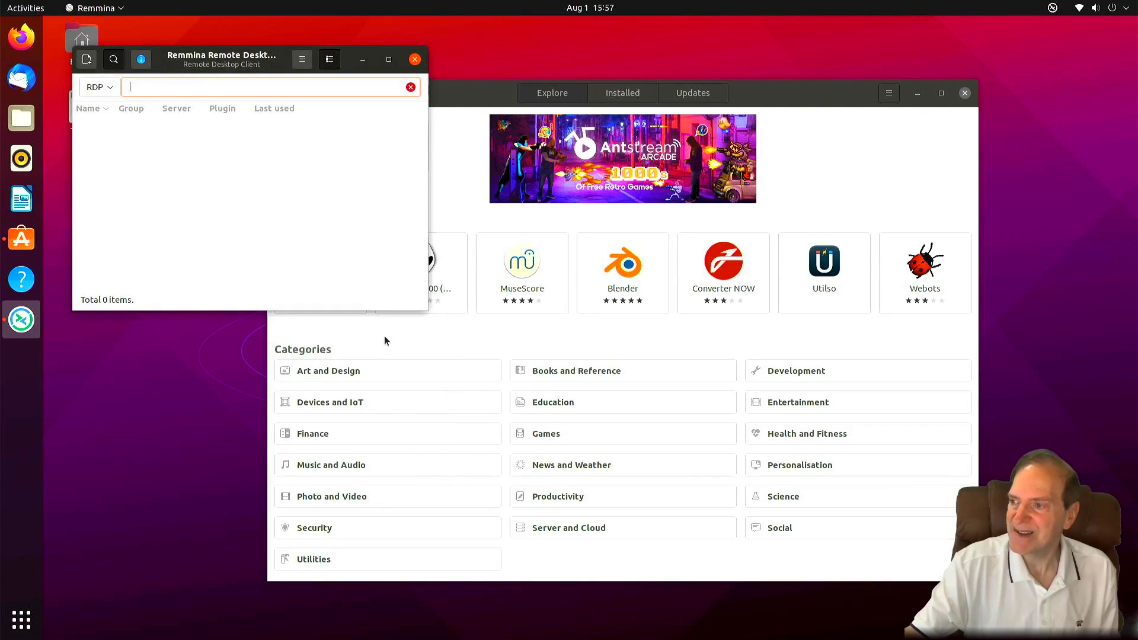
pyautogui.click(415, 59)
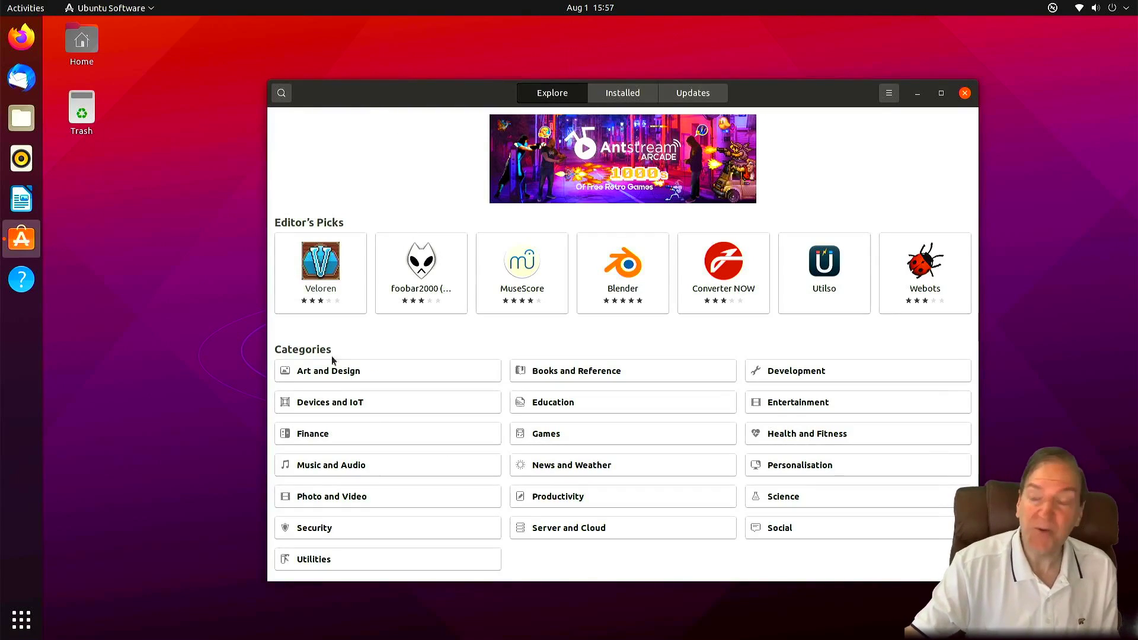
# - Browse to the second page of applications, open System Monitor from the Utilities folder, examine the processes and close it
pyautogui.click(23, 620)
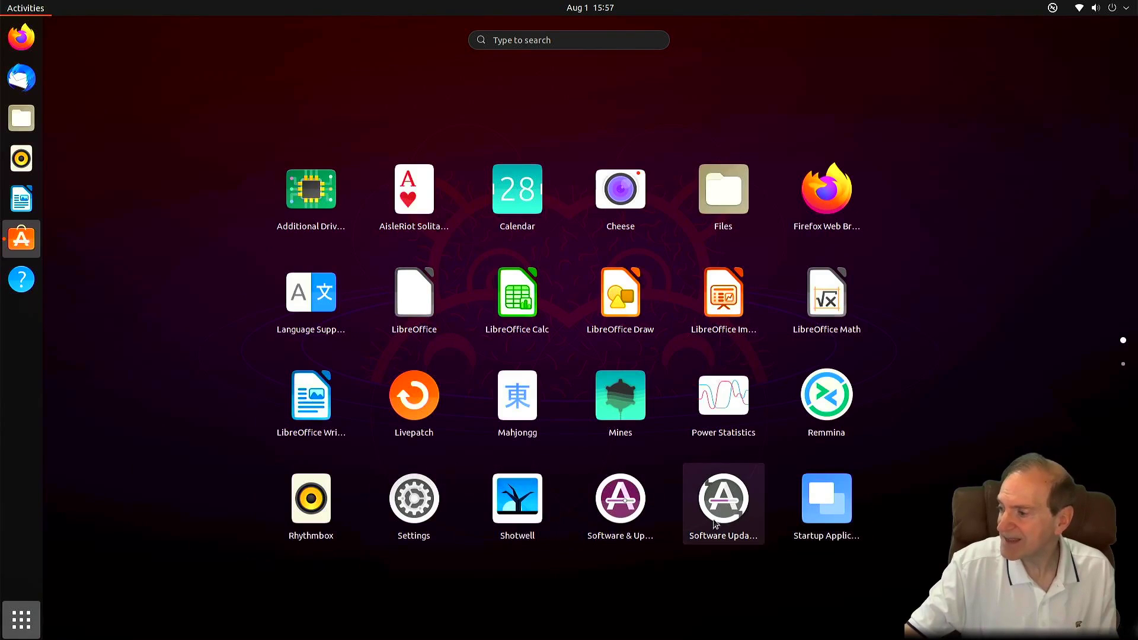
pyautogui.click(1125, 365)
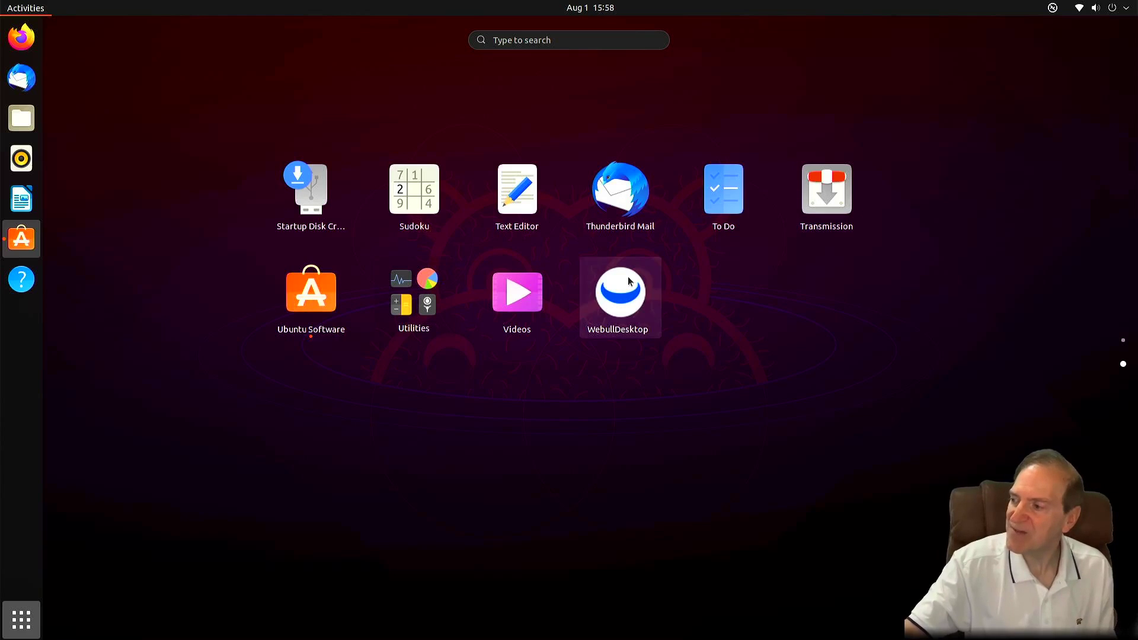
pyautogui.click(421, 309)
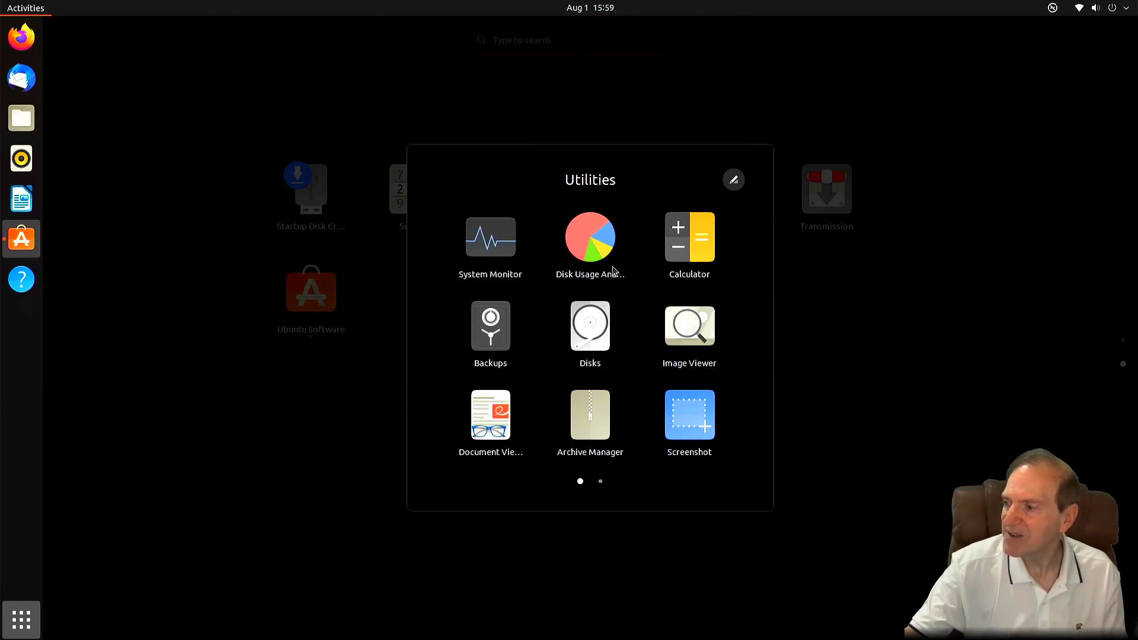
pyautogui.click(495, 251)
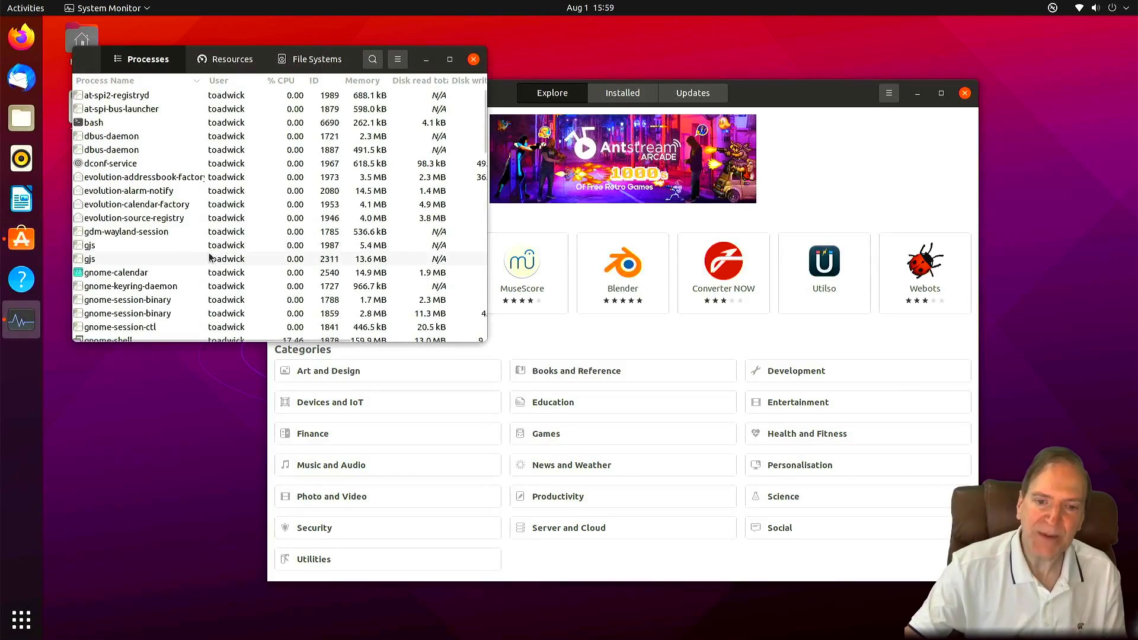
pyautogui.moveTo(187, 261)
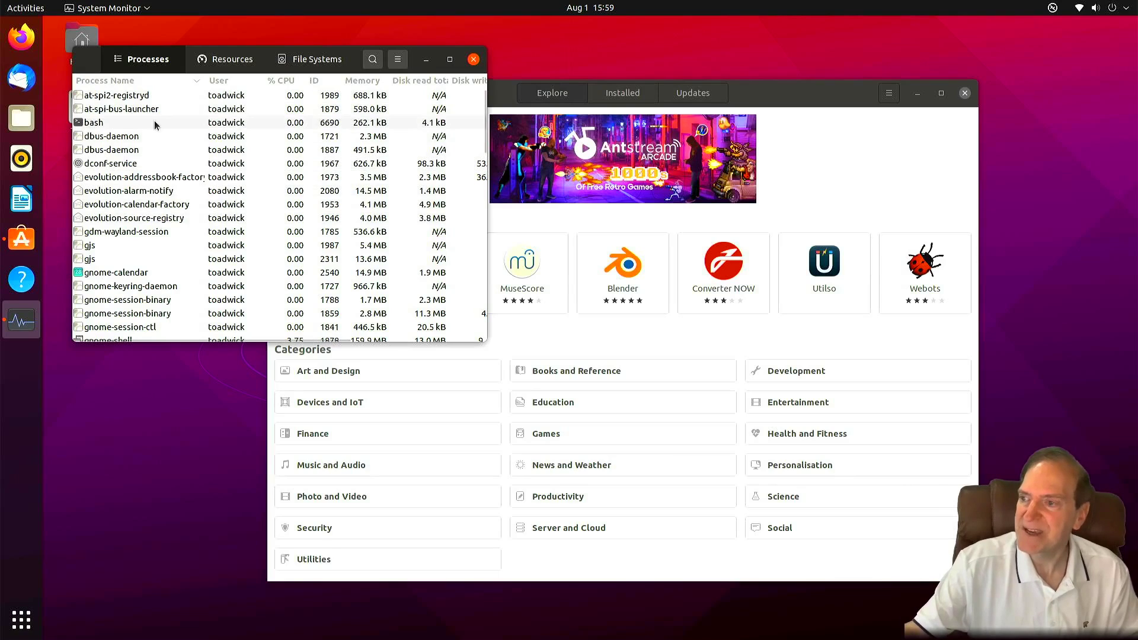
pyautogui.click(475, 59)
# - Launch Firefox from the applications grid and close the Webull tab, keeping the Firefox Privacy Notice open
pyautogui.click(22, 620)
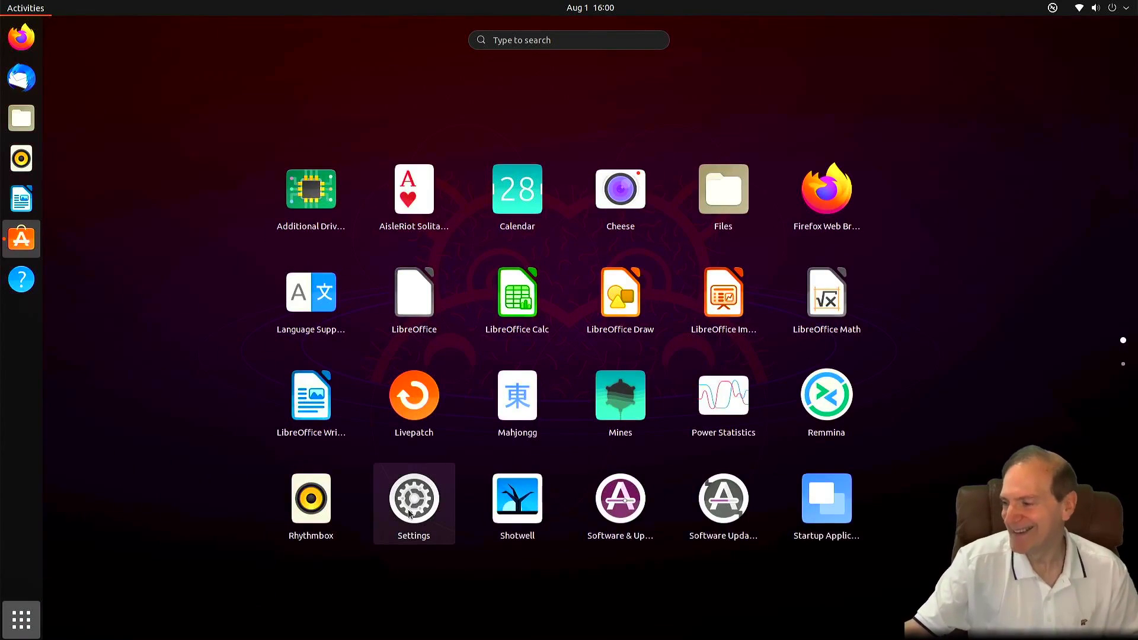
pyautogui.click(831, 199)
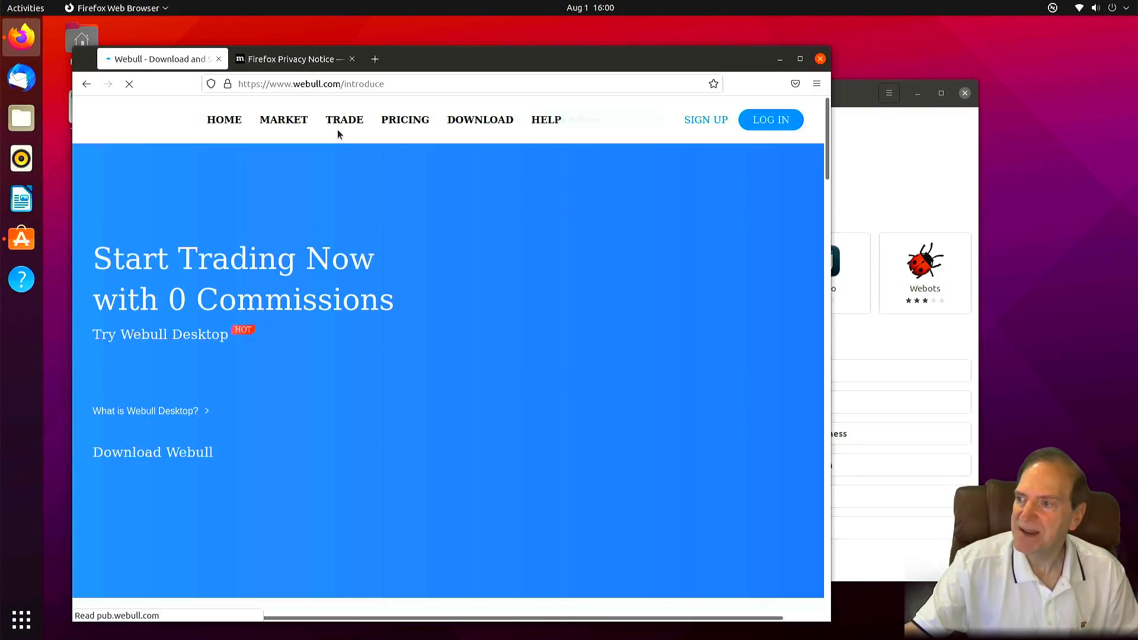
pyautogui.click(219, 59)
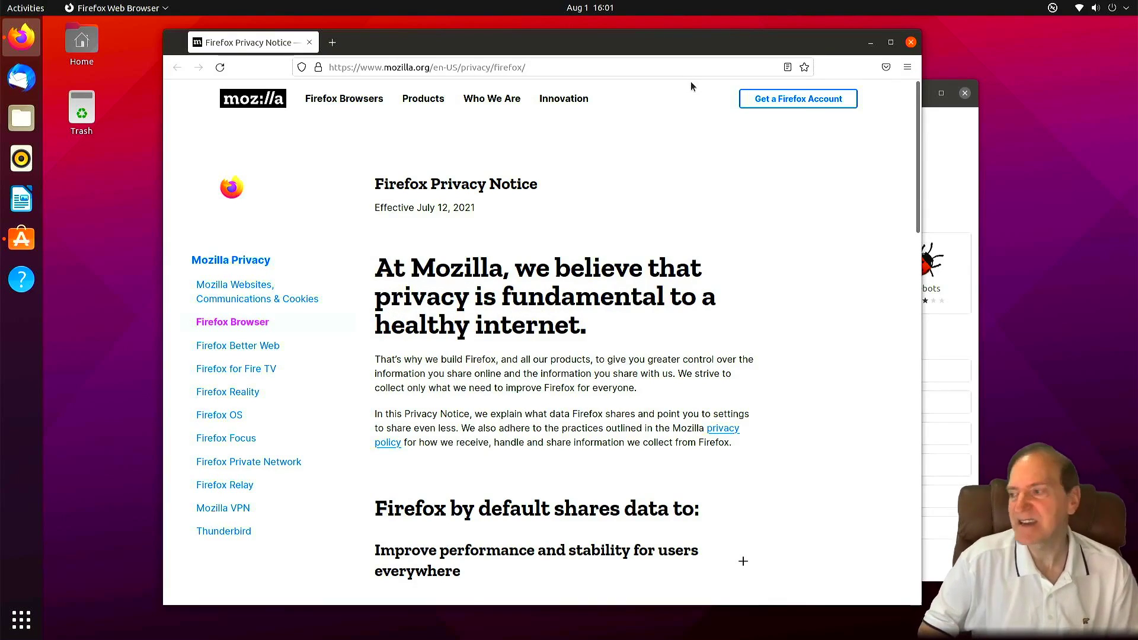
# - Check the Firefox version in the About Mozilla Firefox window and close that window
pyautogui.click(608, 58)
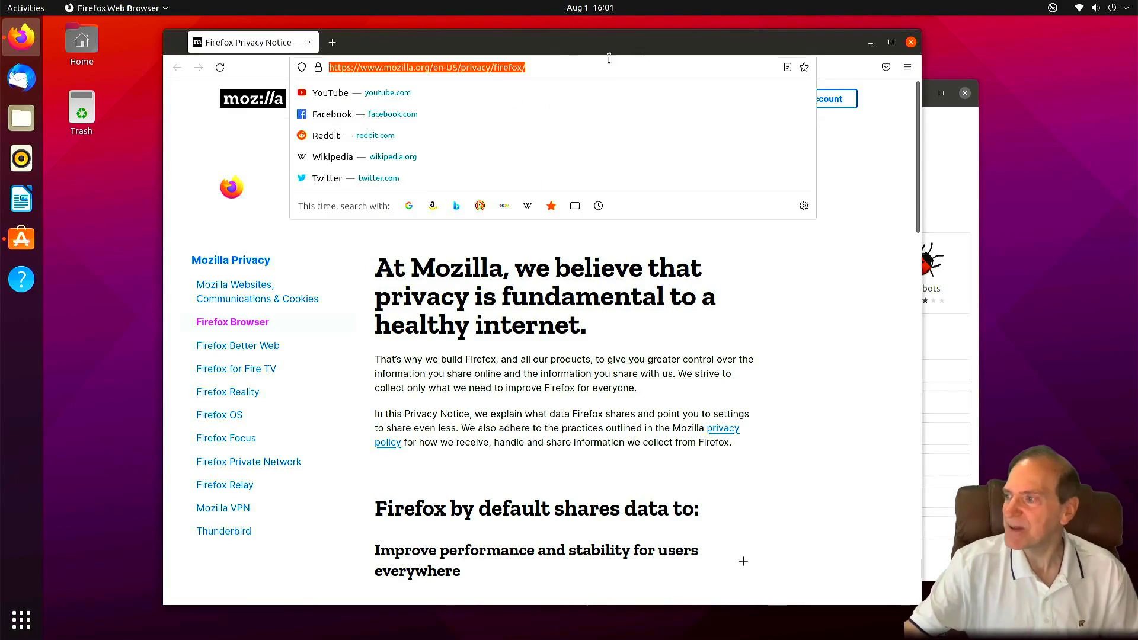
pyautogui.press('Escape')
pyautogui.click(906, 67)
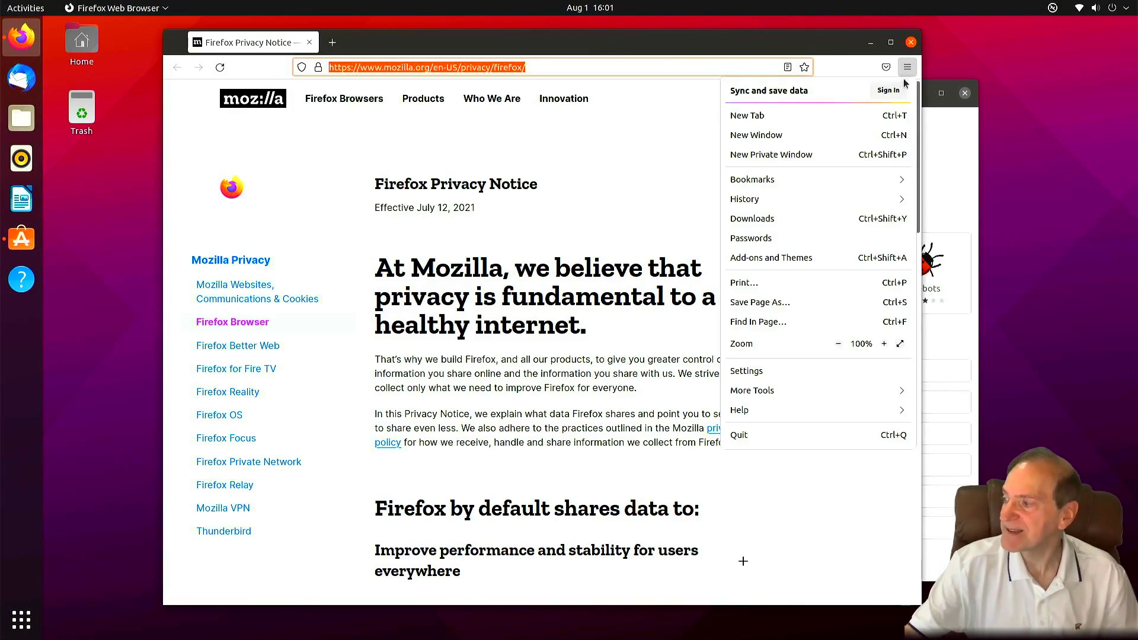
pyautogui.click(789, 409)
pyautogui.click(766, 217)
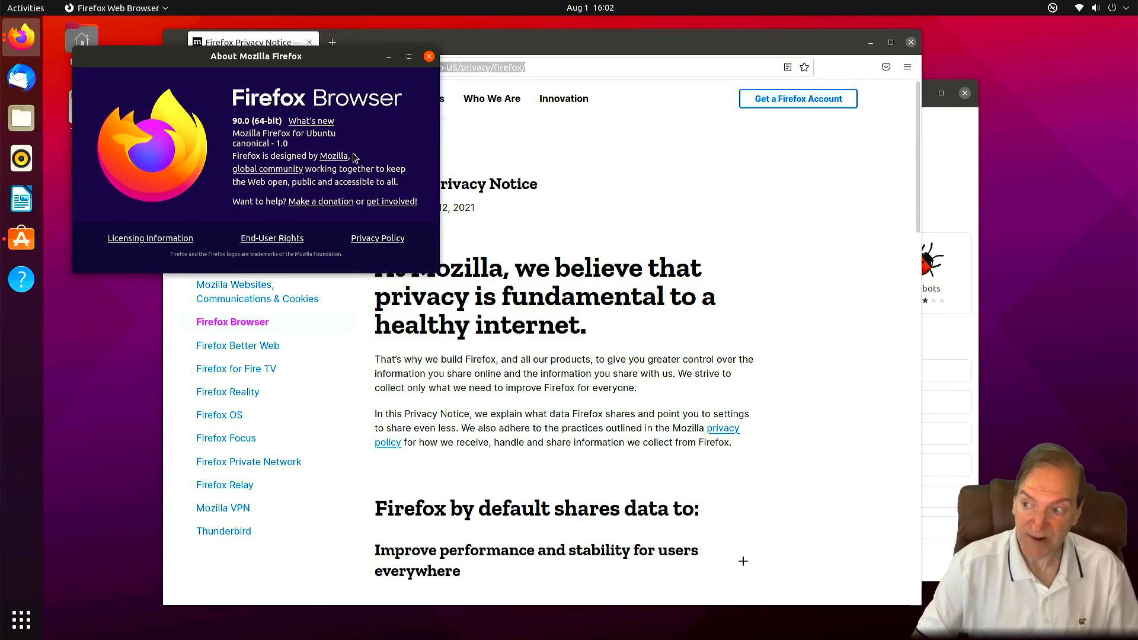
pyautogui.click(428, 55)
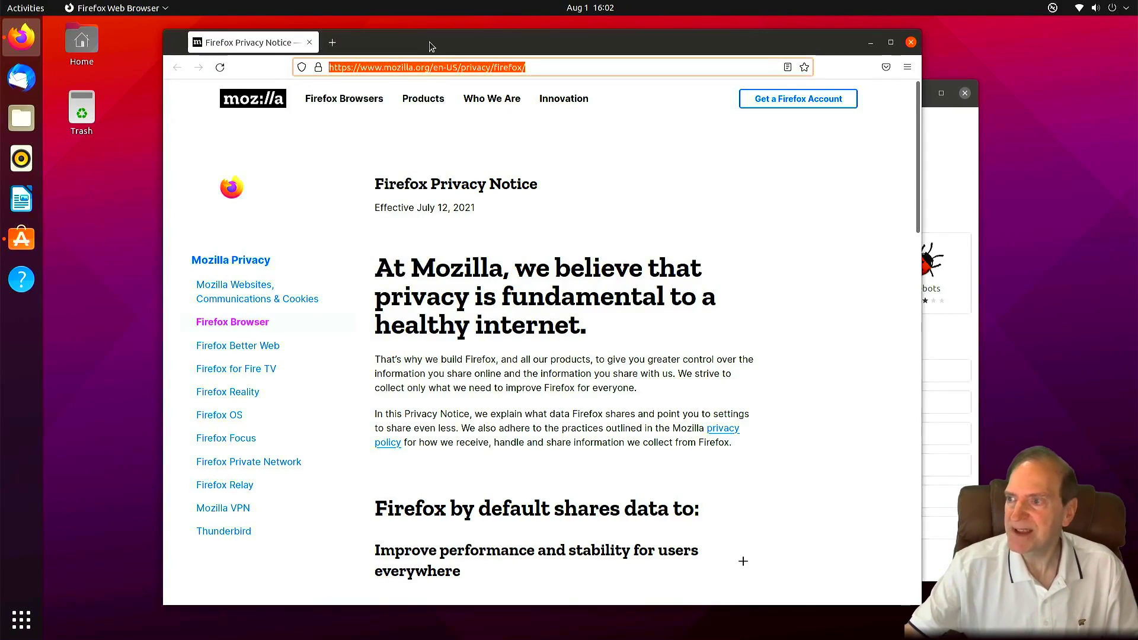
# - Move the Firefox window aside, switch to Ubuntu Software and open the Antstream Arcade store page
pyautogui.moveTo(430, 43)
pyautogui.mouseDown()
pyautogui.moveTo(473, 47)
pyautogui.moveTo(424, 55)
pyautogui.mouseUp()
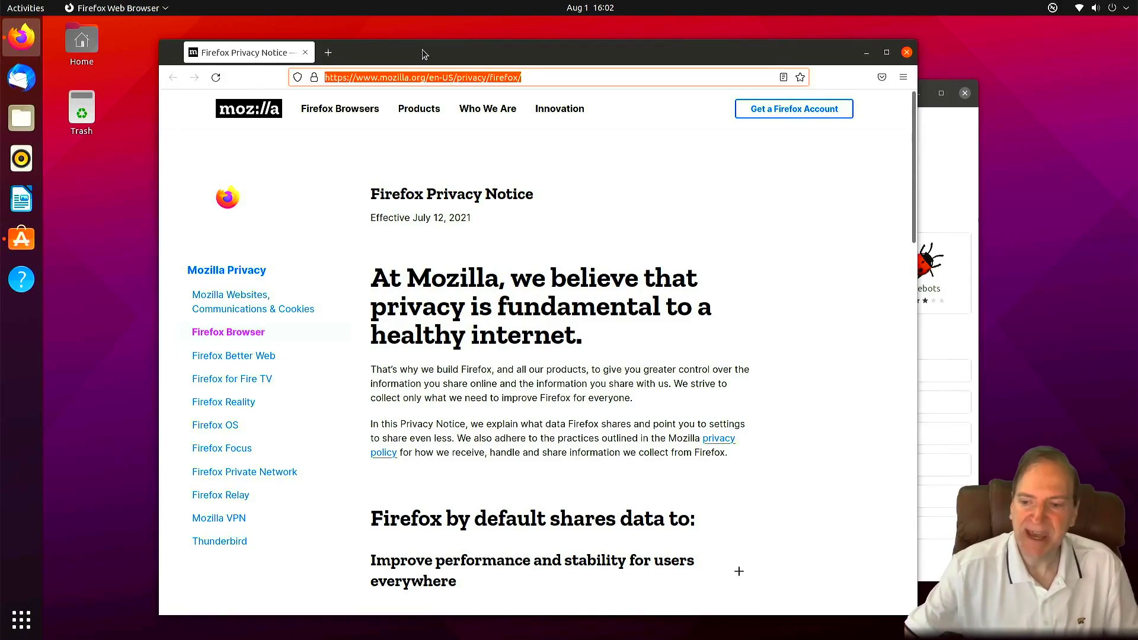
pyautogui.moveTo(435, 54); pyautogui.dragTo(409, 52)
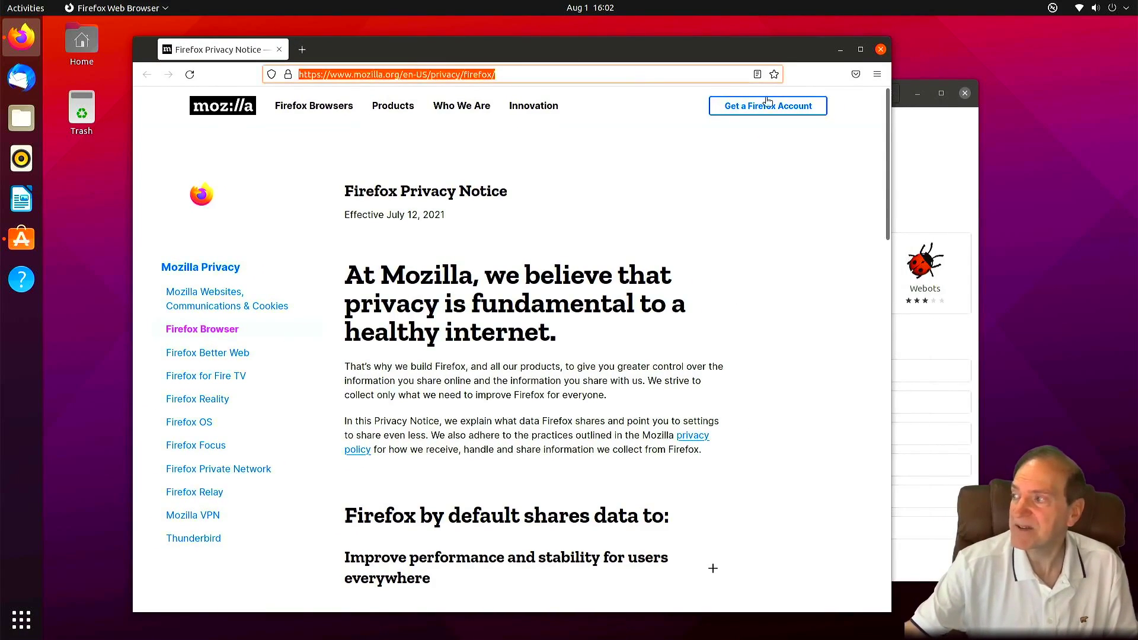
pyautogui.click(951, 162)
pyautogui.click(841, 157)
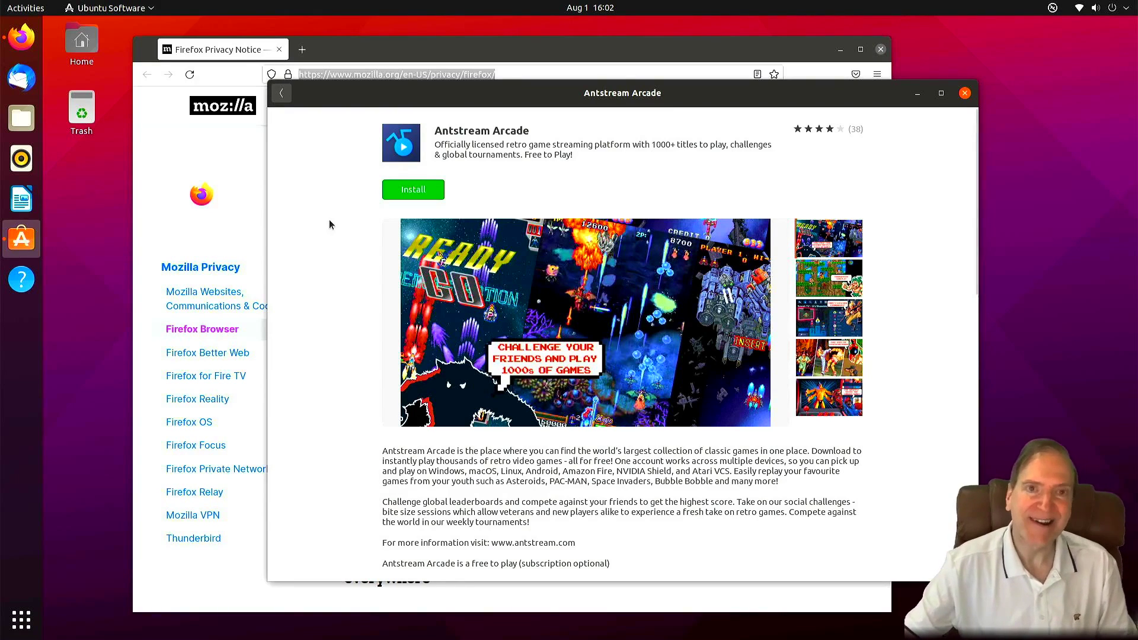
# - Install Antstream Arcade, authenticating with the account password
pyautogui.click(414, 192)
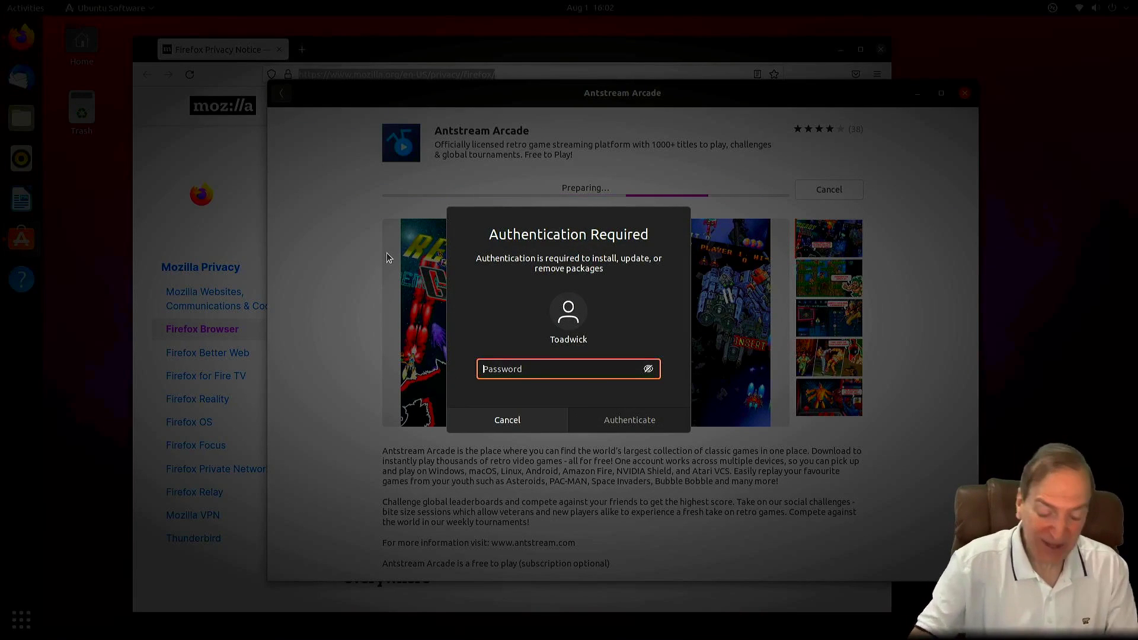
pyautogui.write('••')
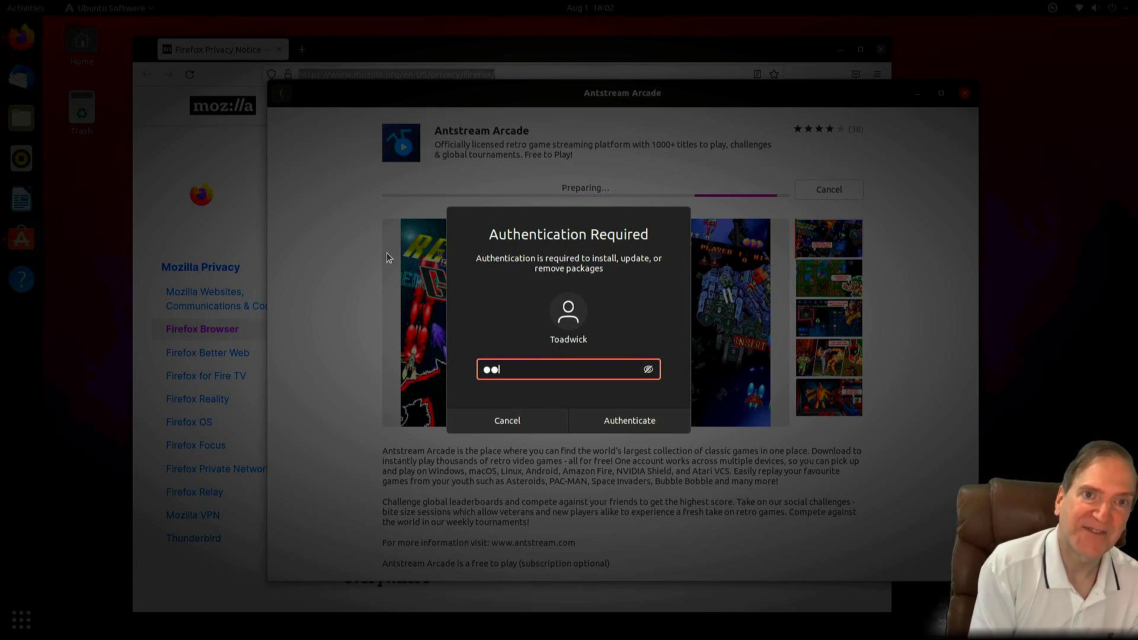
pyautogui.write('••••••••')
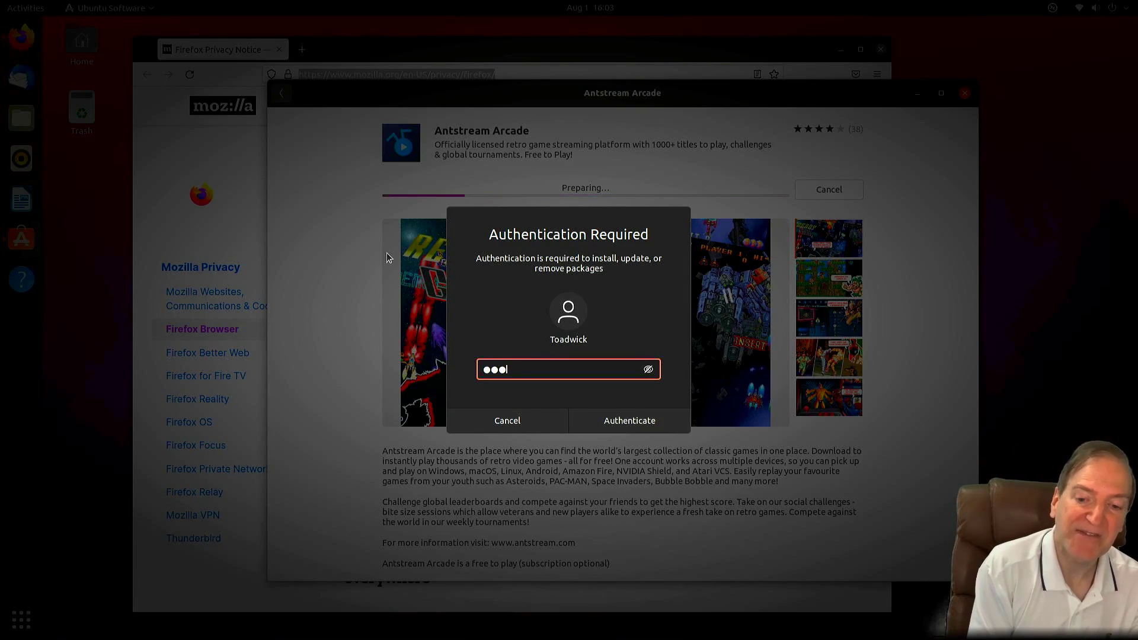
pyautogui.press('Return')
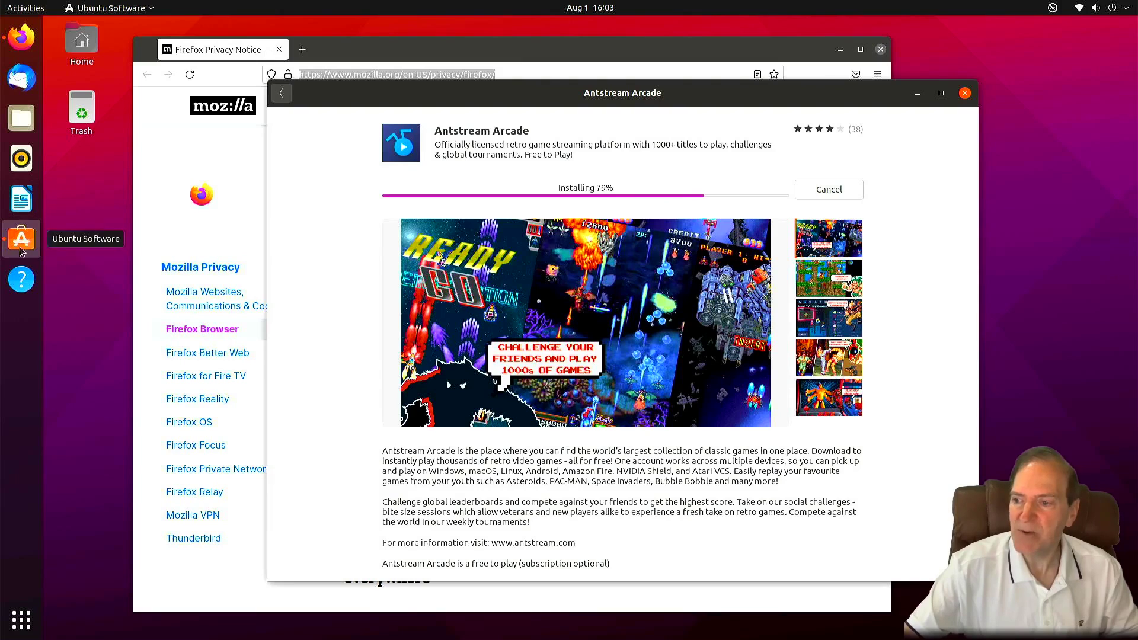
# - Open the Ubuntu Desktop Guide, look over its topics and close it
pyautogui.click(21, 281)
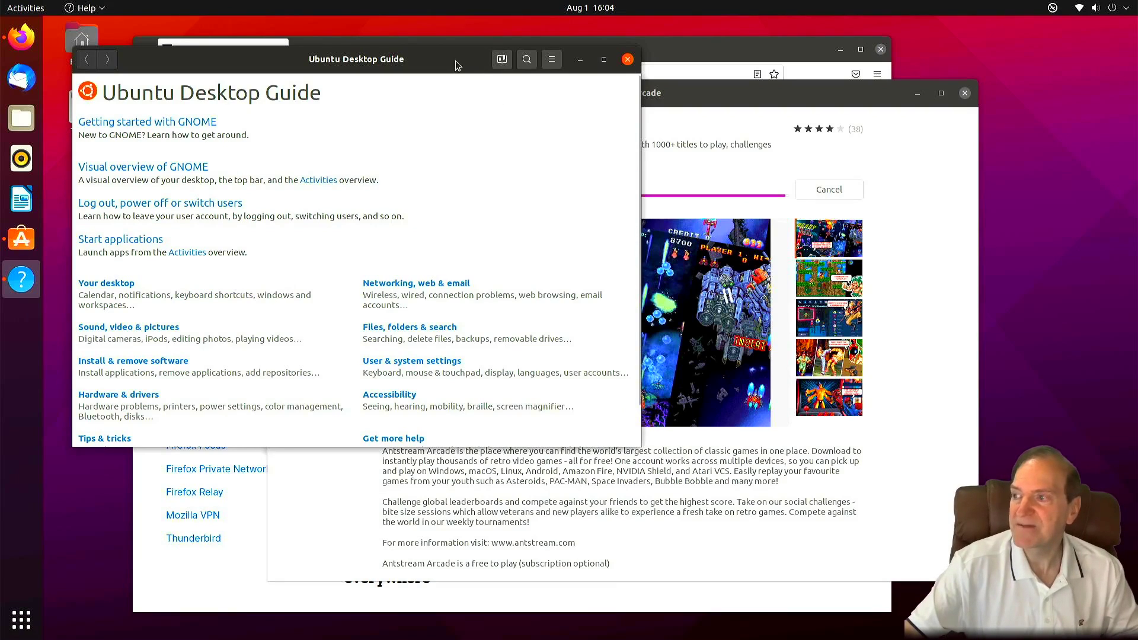
pyautogui.click(629, 60)
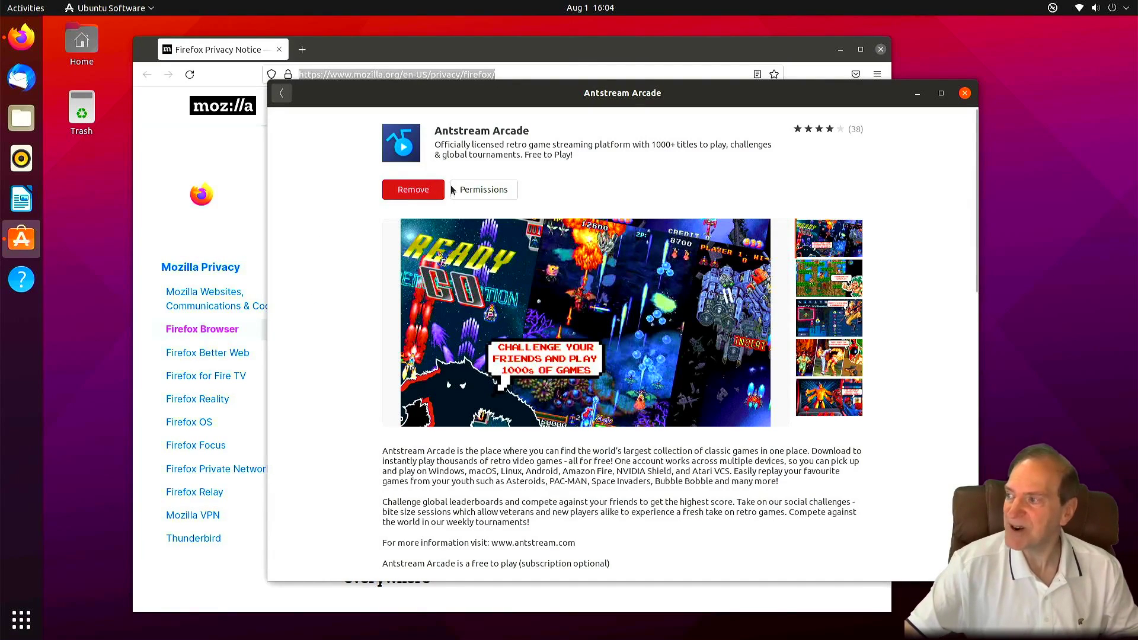
# - Examine Antstream Arcade's details and ratings, return to the store's main page and display the applications grid
pyautogui.scroll(-5, 477, 326)
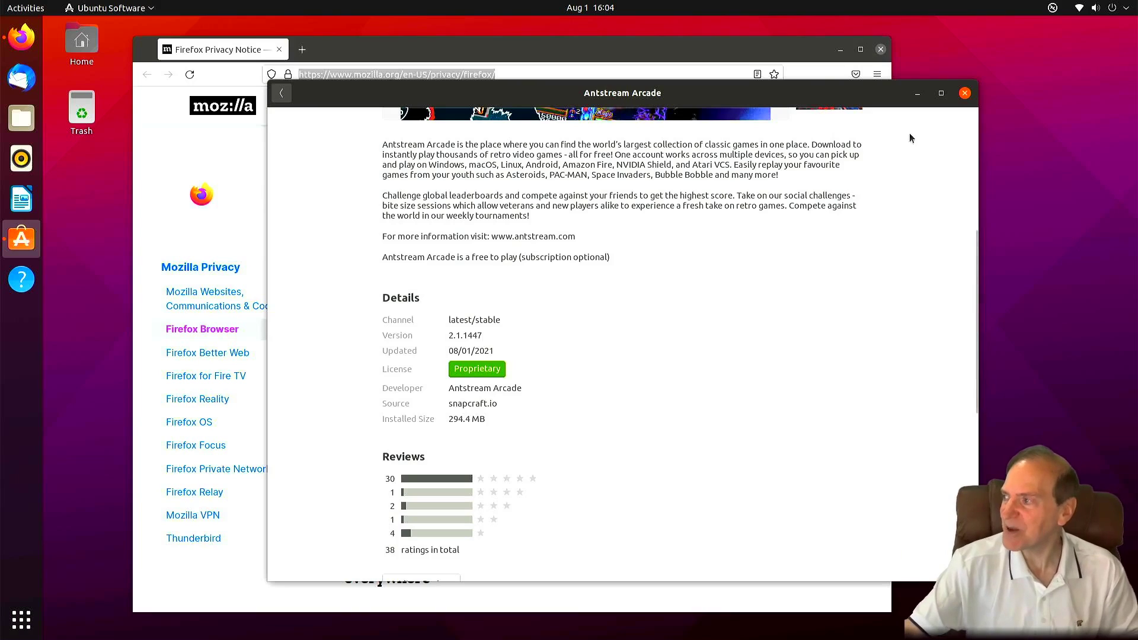
pyautogui.click(282, 93)
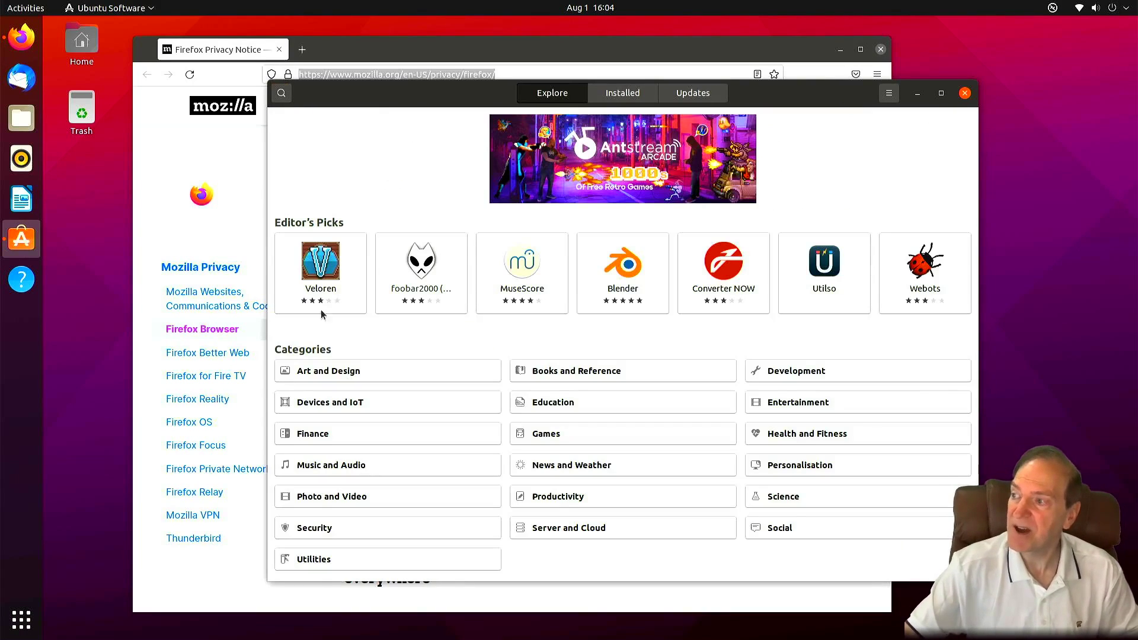
pyautogui.click(19, 630)
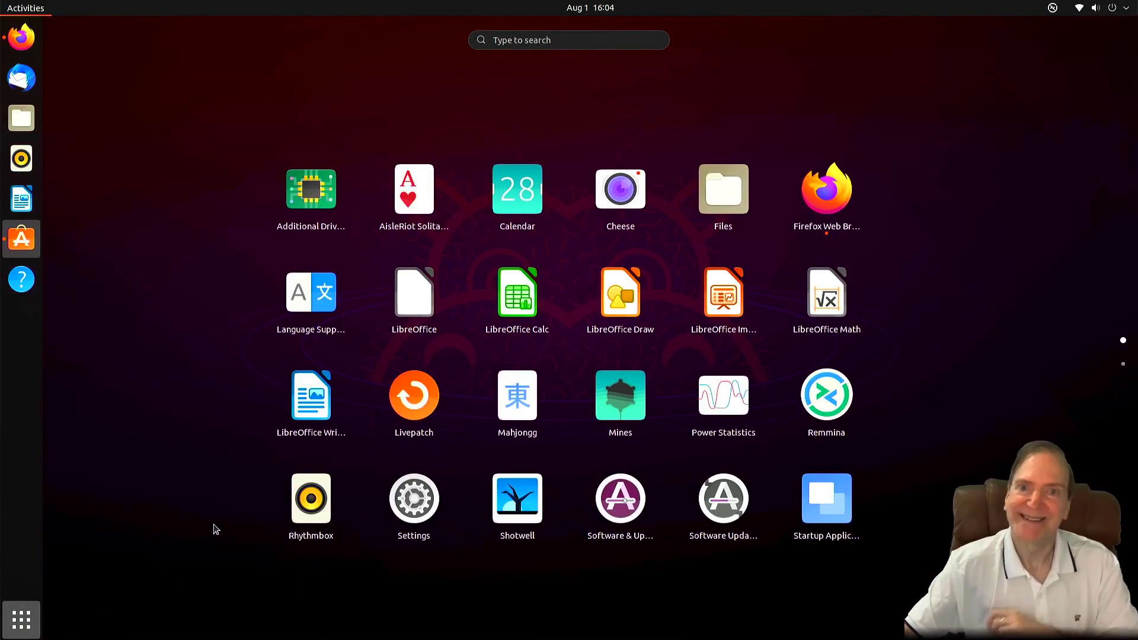
# - Launch Antstream Arcade from the applications grid and clear the Firefox window away from Ubuntu Software
pyautogui.scroll(-1, 356, 549)
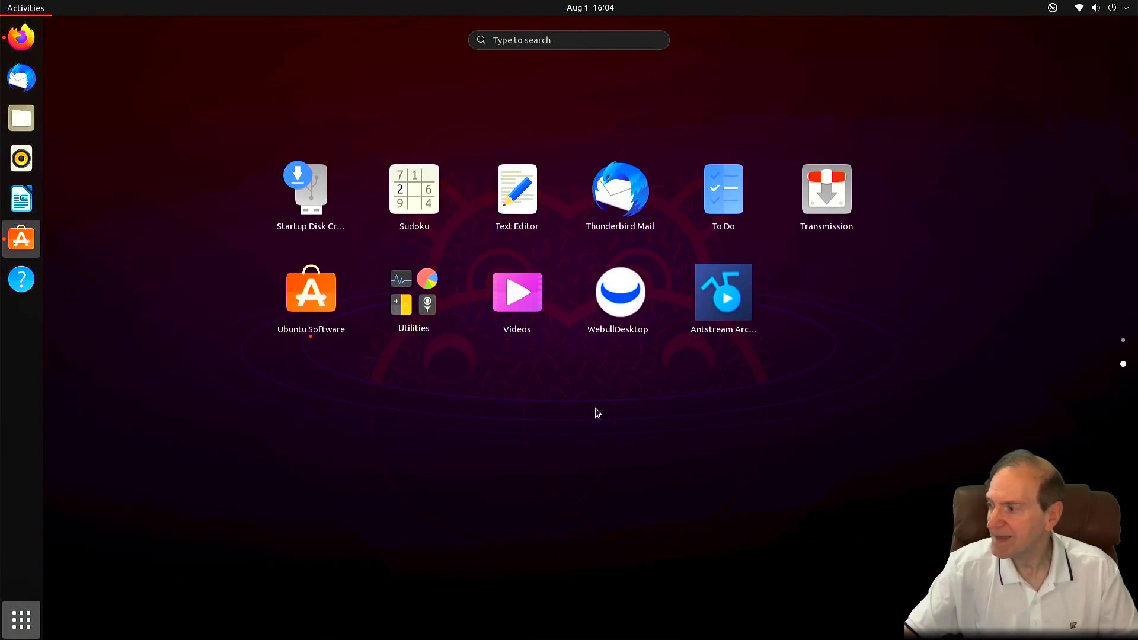
pyautogui.click(723, 294)
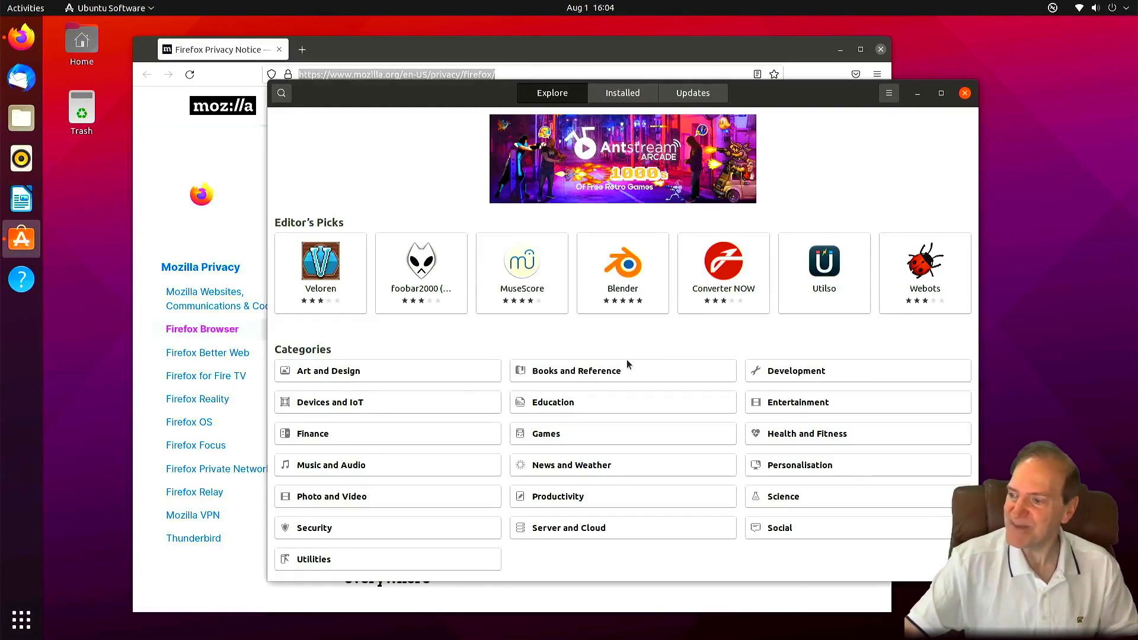
pyautogui.click(521, 45)
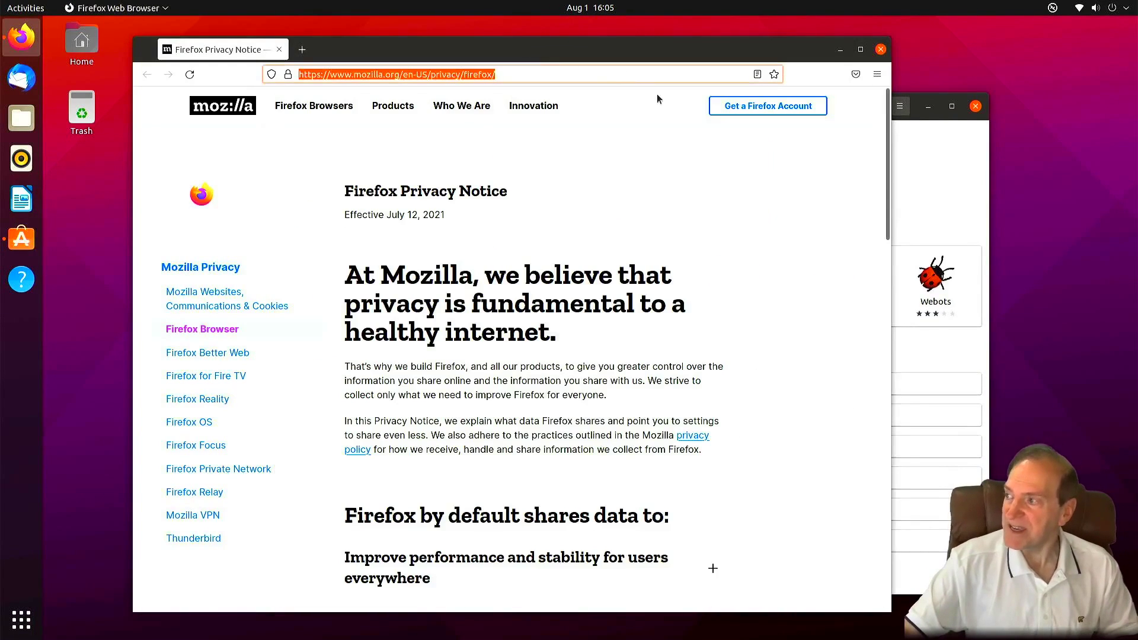
pyautogui.click(937, 178)
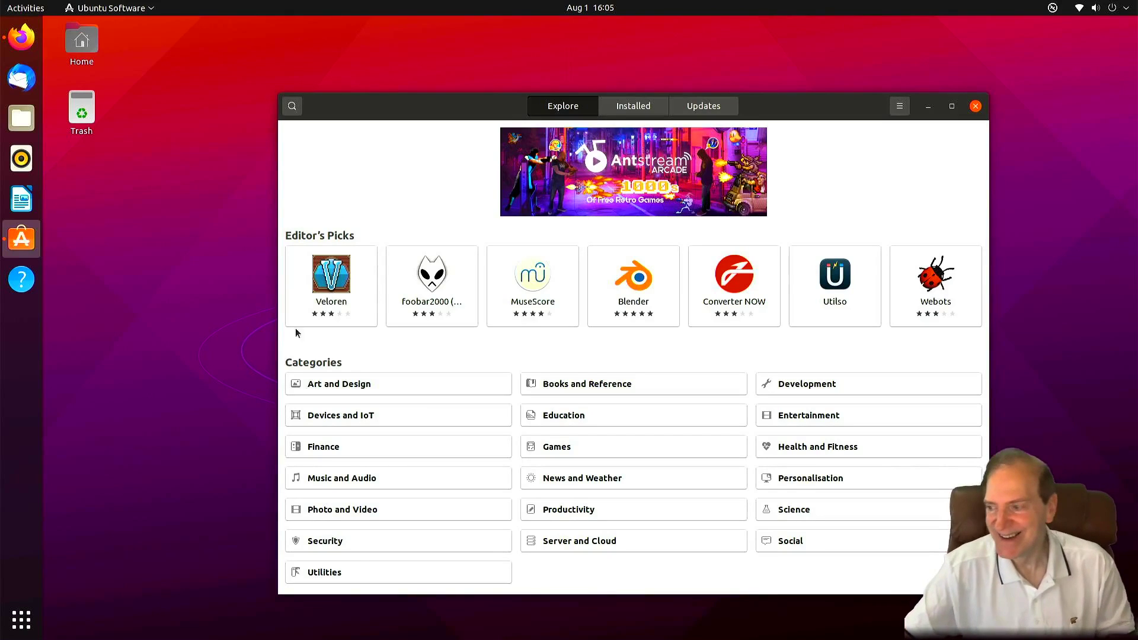
# - Force quit the open Antstream Arcade window from the applications grid and relaunch the application, minimizing it at its login screen
pyautogui.click(21, 620)
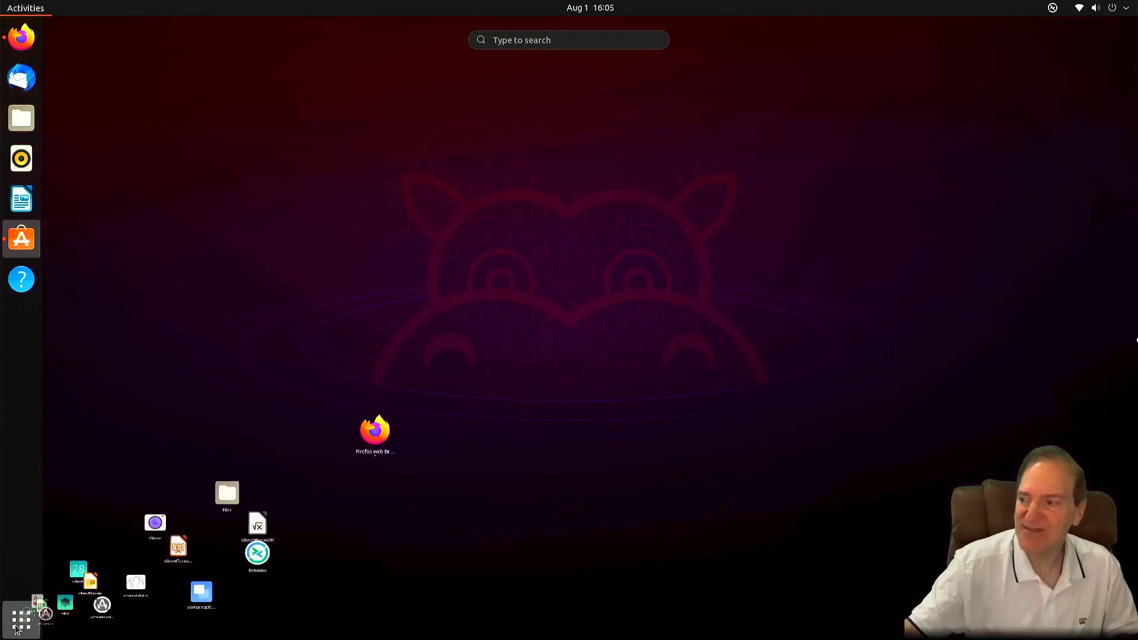
pyautogui.scroll(-1, 330, 552)
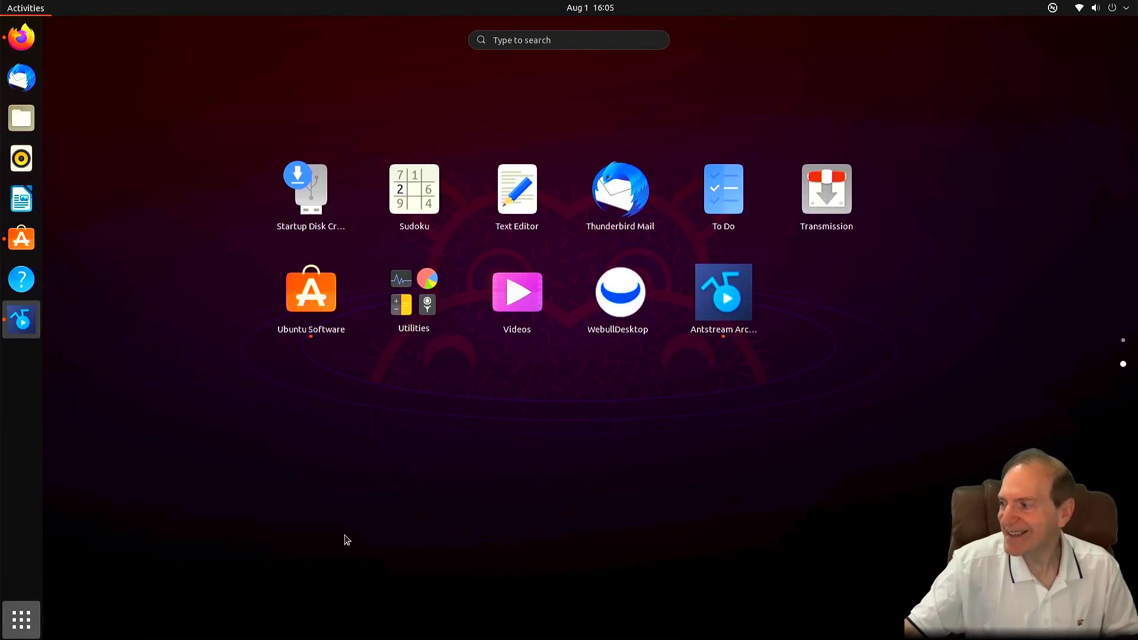
pyautogui.rightClick(728, 299)
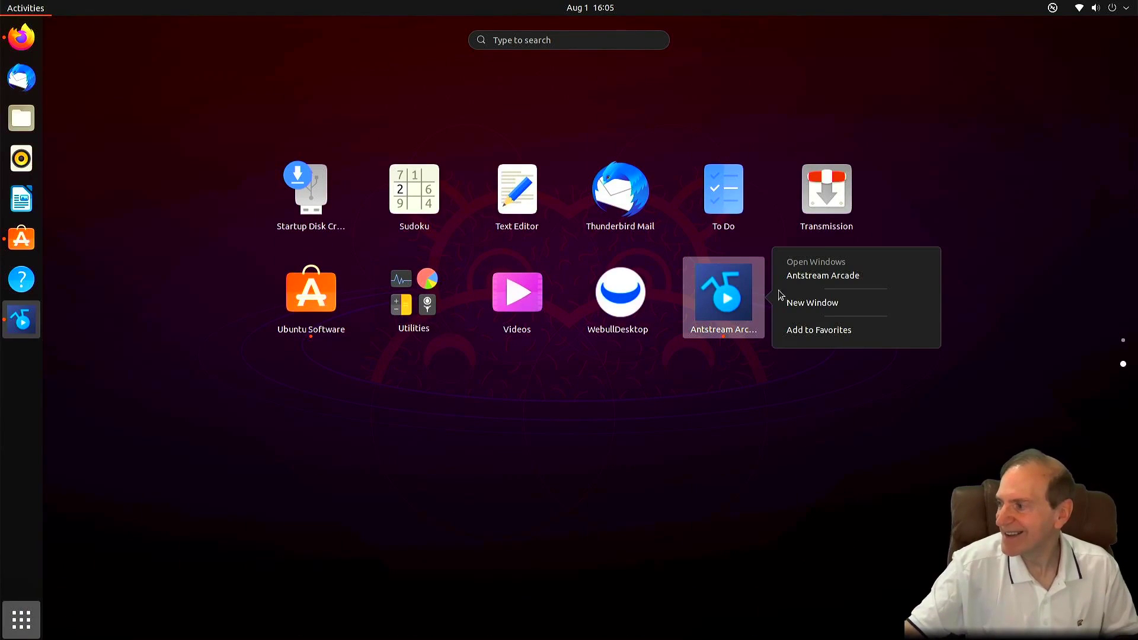
pyautogui.click(801, 278)
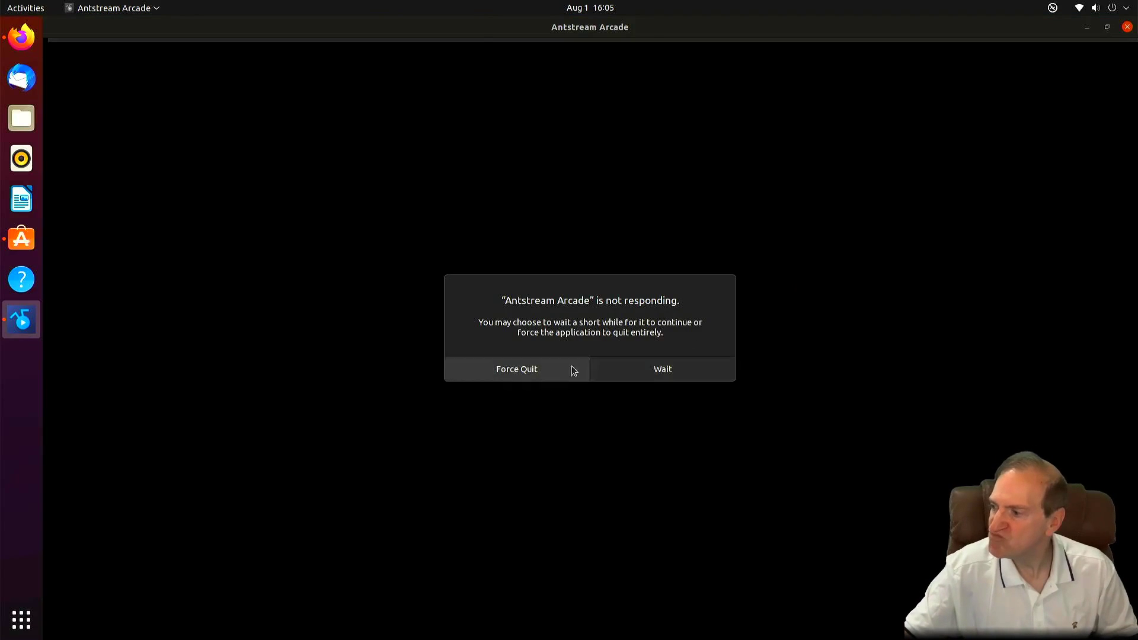
pyautogui.click(571, 366)
pyautogui.click(725, 301)
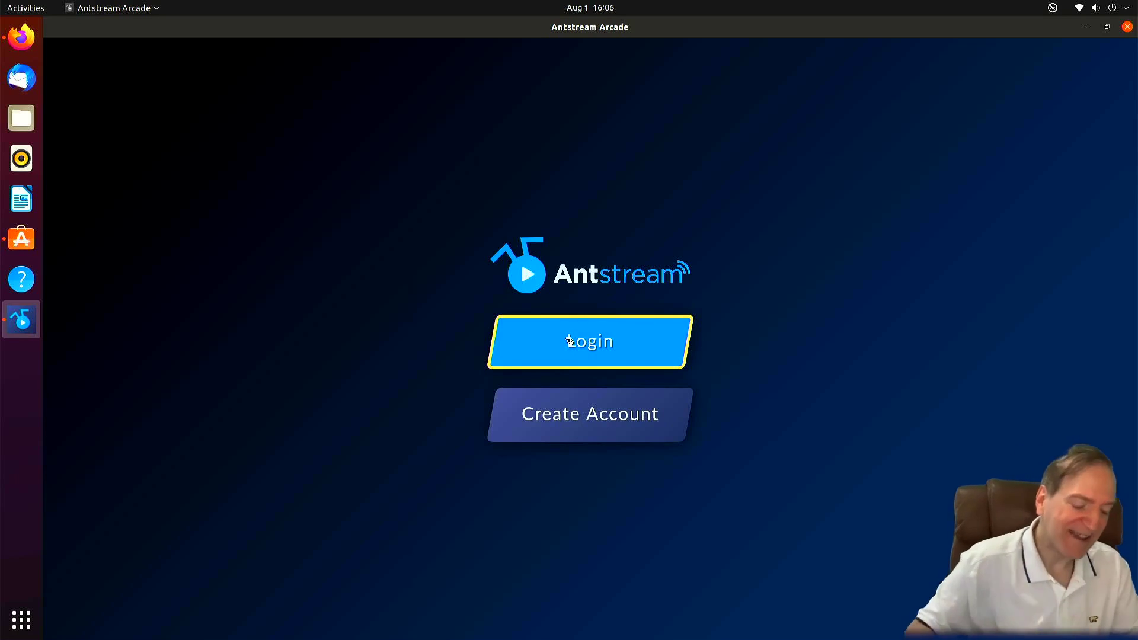
pyautogui.click(1087, 27)
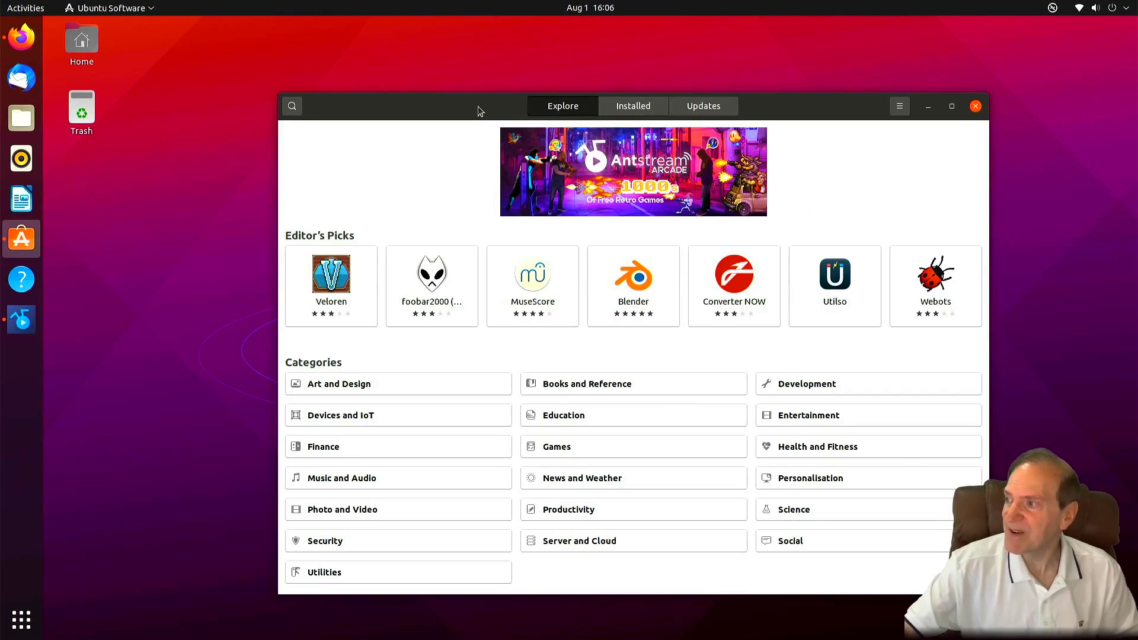
# - Look over the installed applications and available updates in Ubuntu Software, return to its main page and display the applications grid
pyautogui.click(627, 109)
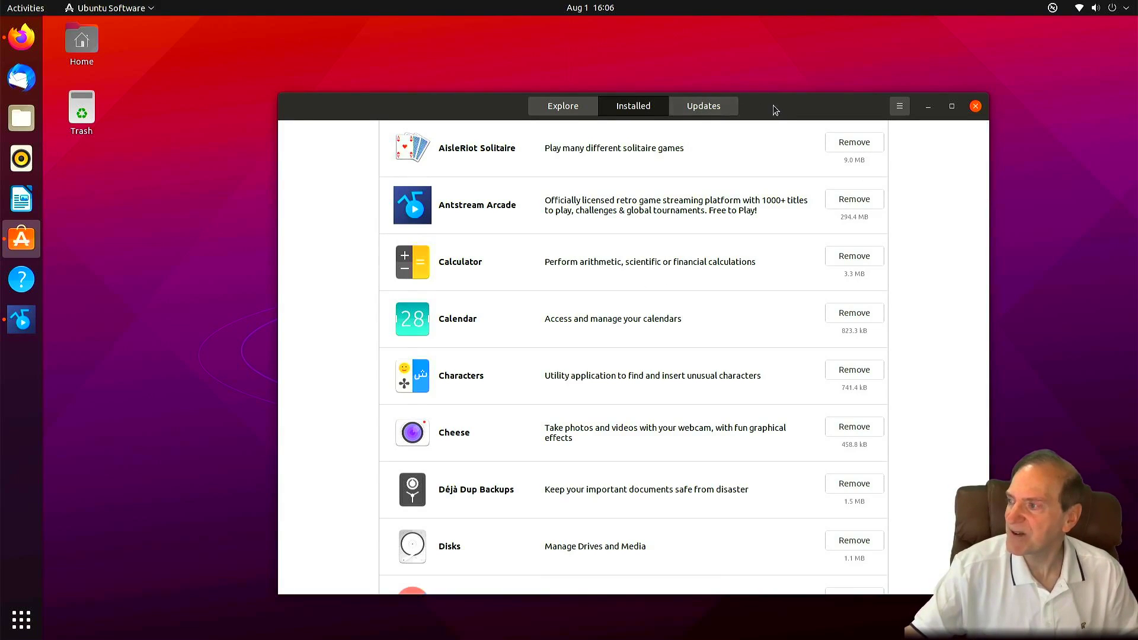
pyautogui.click(709, 112)
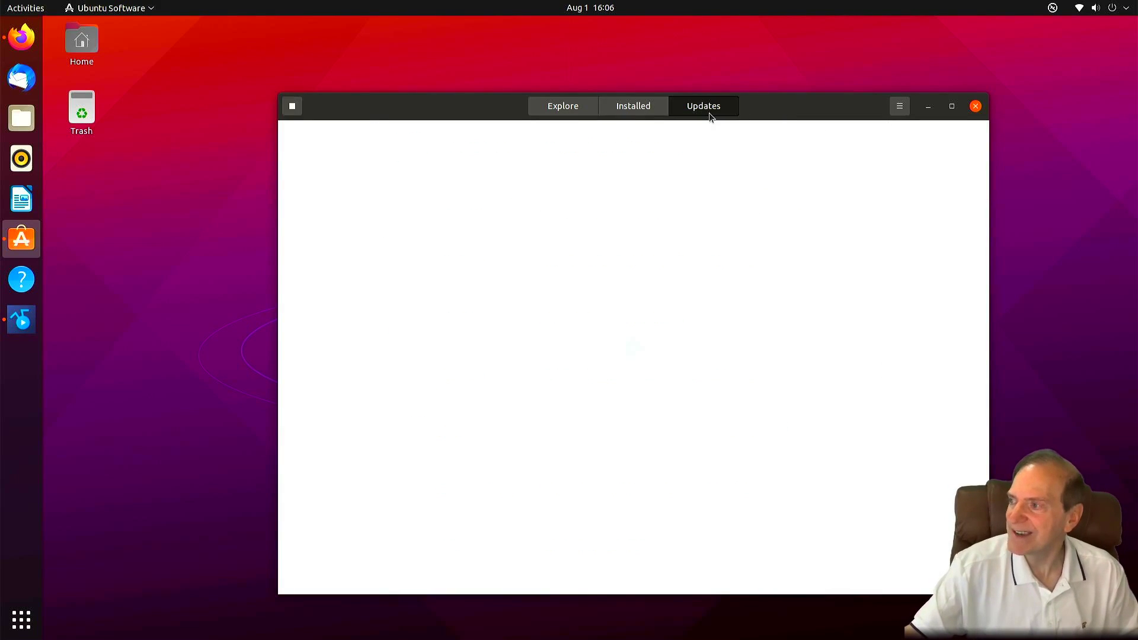
pyautogui.click(563, 108)
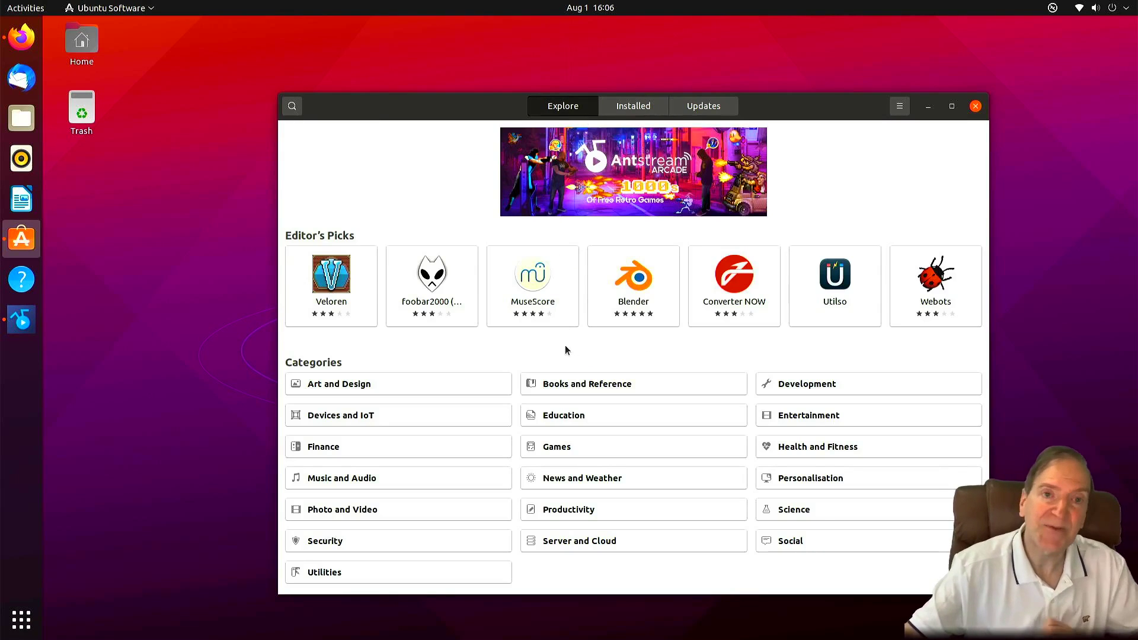
pyautogui.click(23, 619)
pyautogui.scroll(-1, 481, 468)
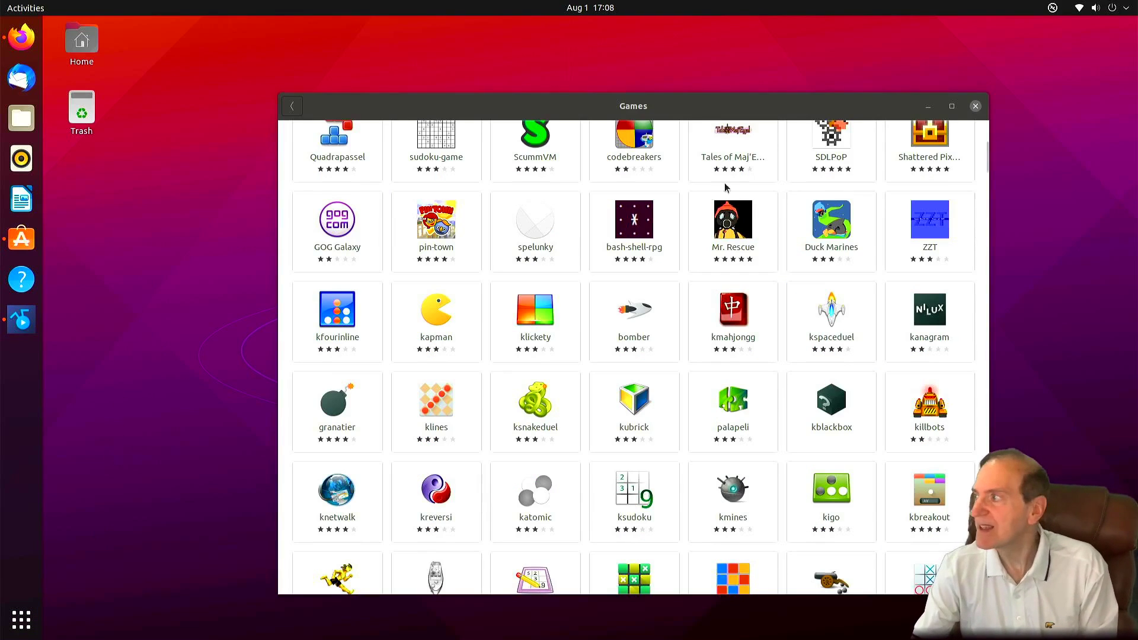
# - Open the system Settings and look over the Wi-Fi, Network and Bluetooth pages
pyautogui.click(1123, 9)
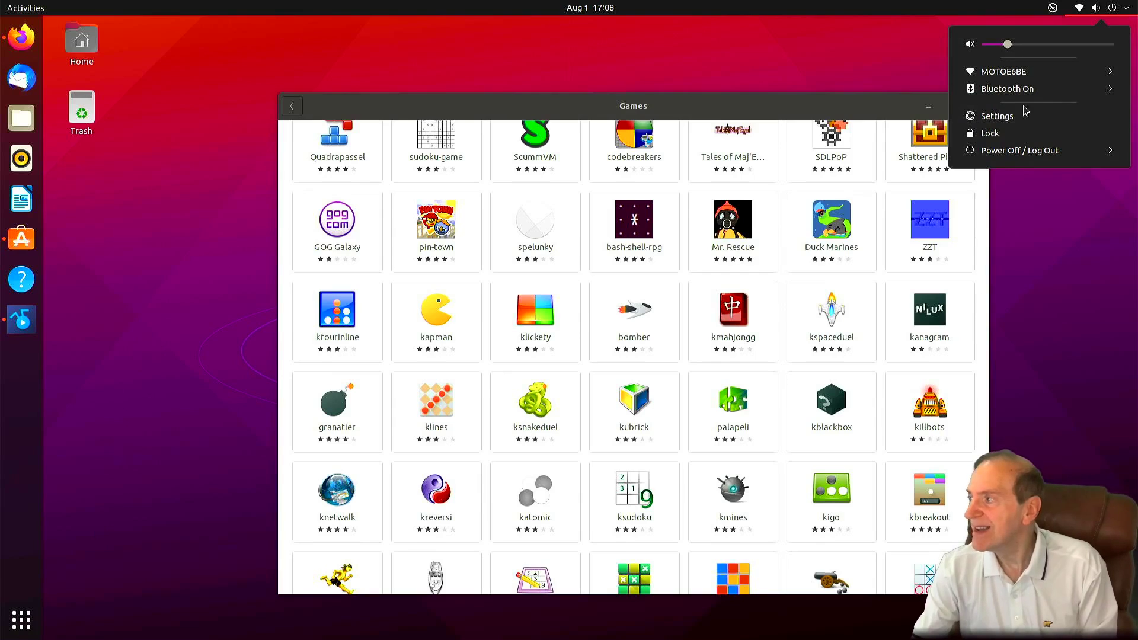
pyautogui.click(1008, 115)
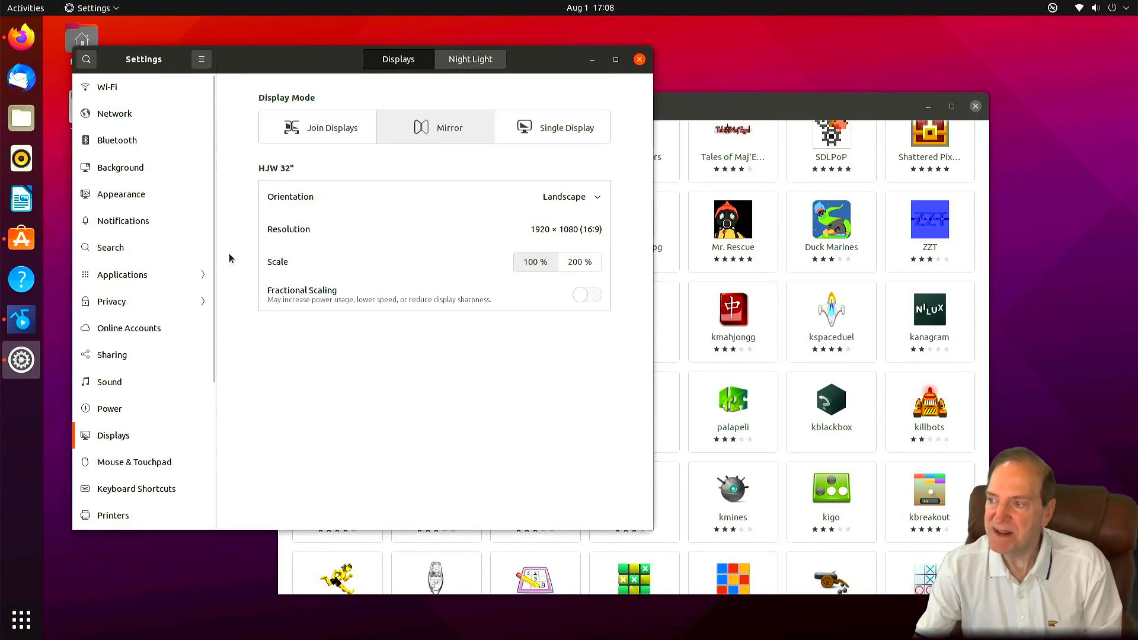
pyautogui.click(122, 88)
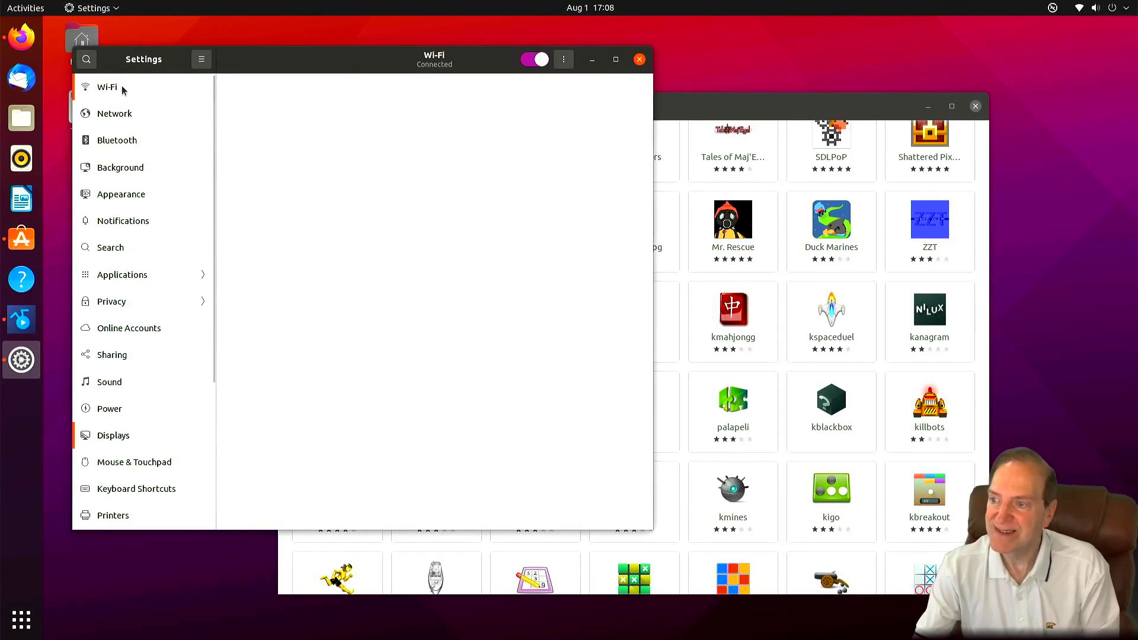
pyautogui.click(134, 117)
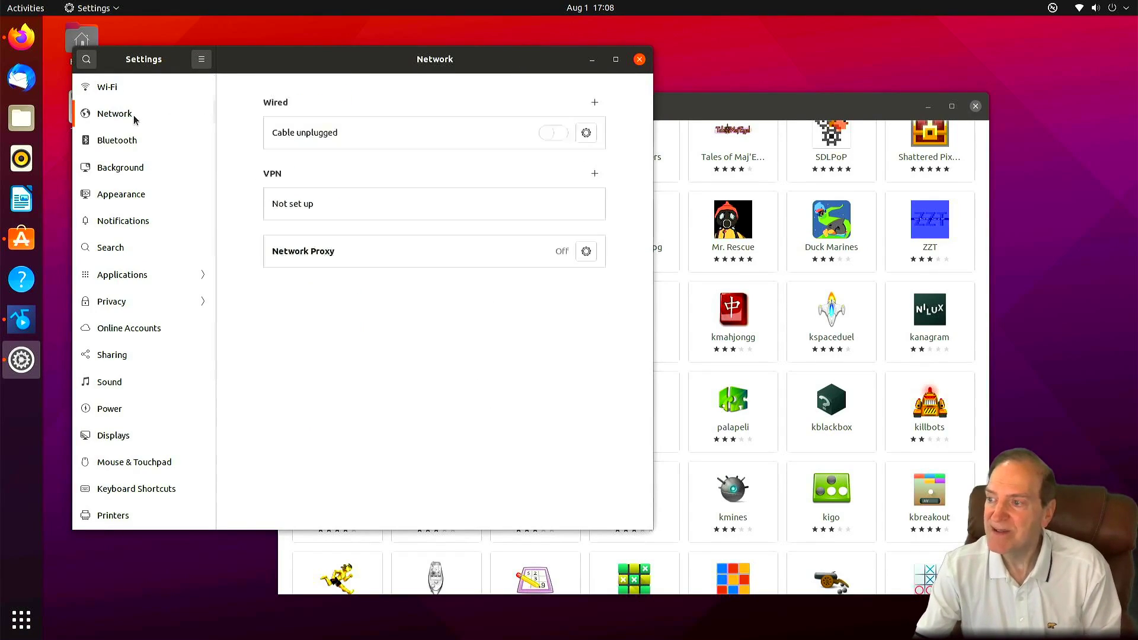
pyautogui.click(123, 141)
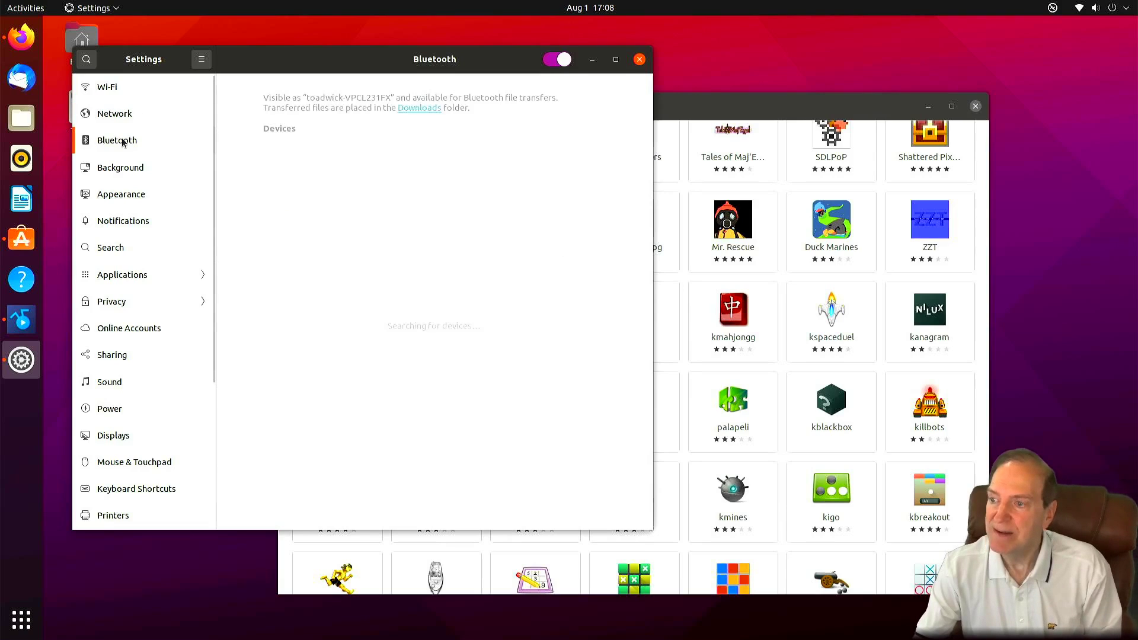
# - Set the desktop background to the close-up hippo face picture and minimize the open windows to view it
pyautogui.click(118, 170)
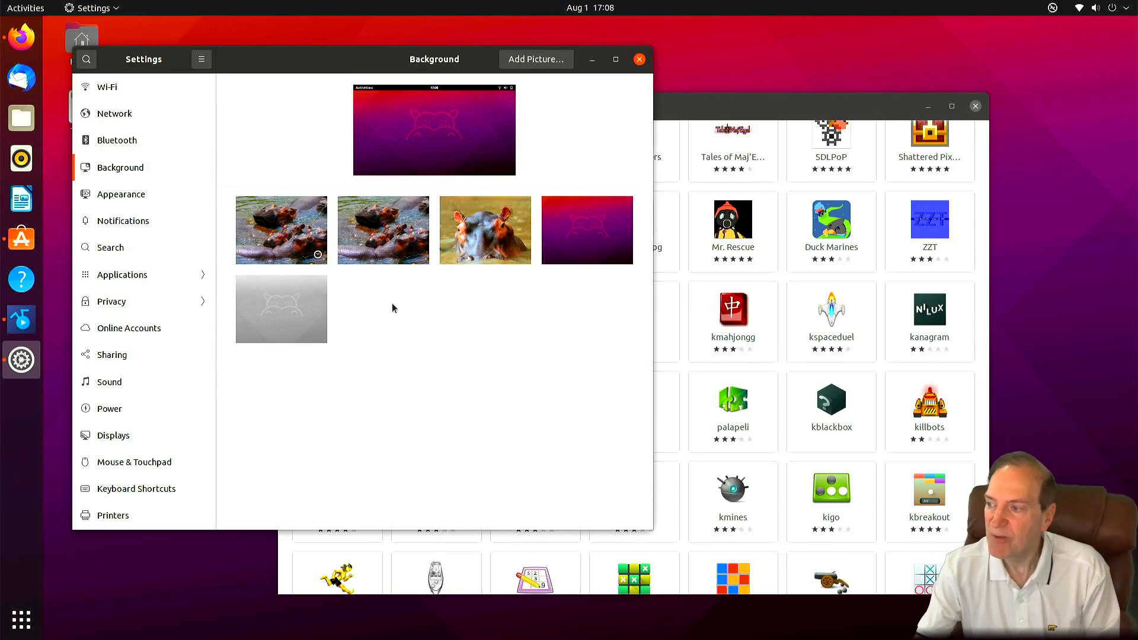
pyautogui.click(484, 241)
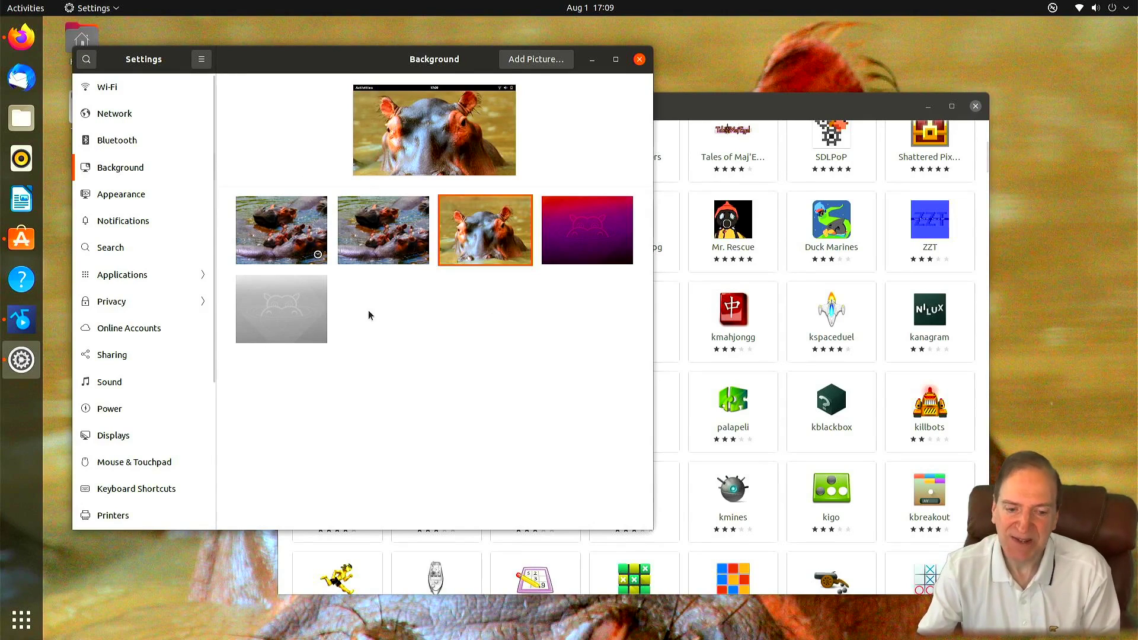
pyautogui.click(591, 60)
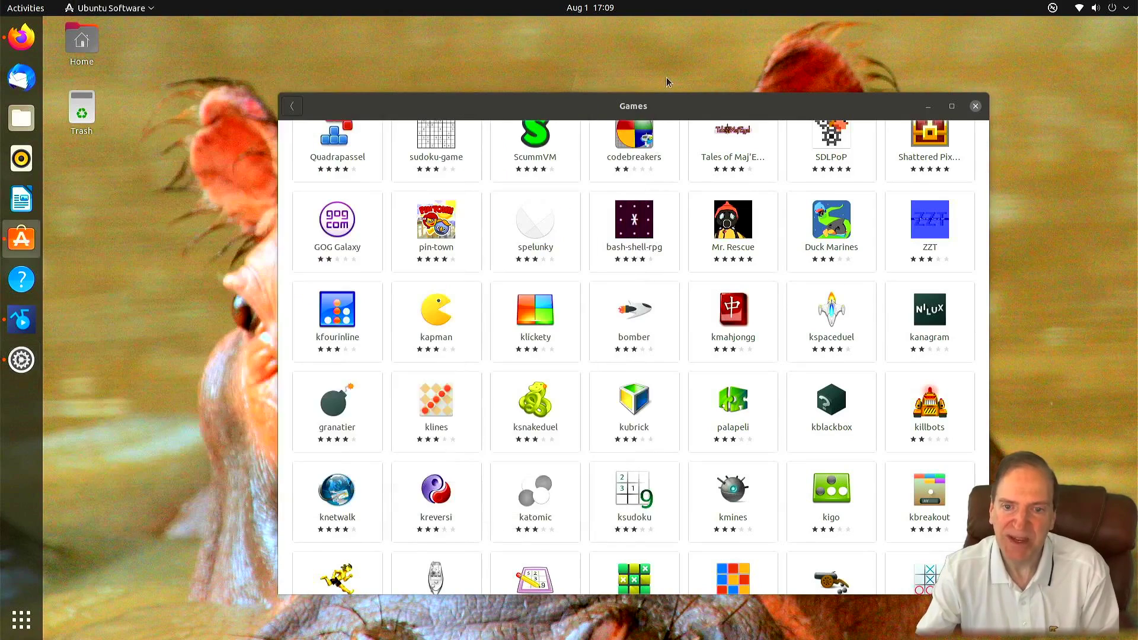
pyautogui.click(929, 106)
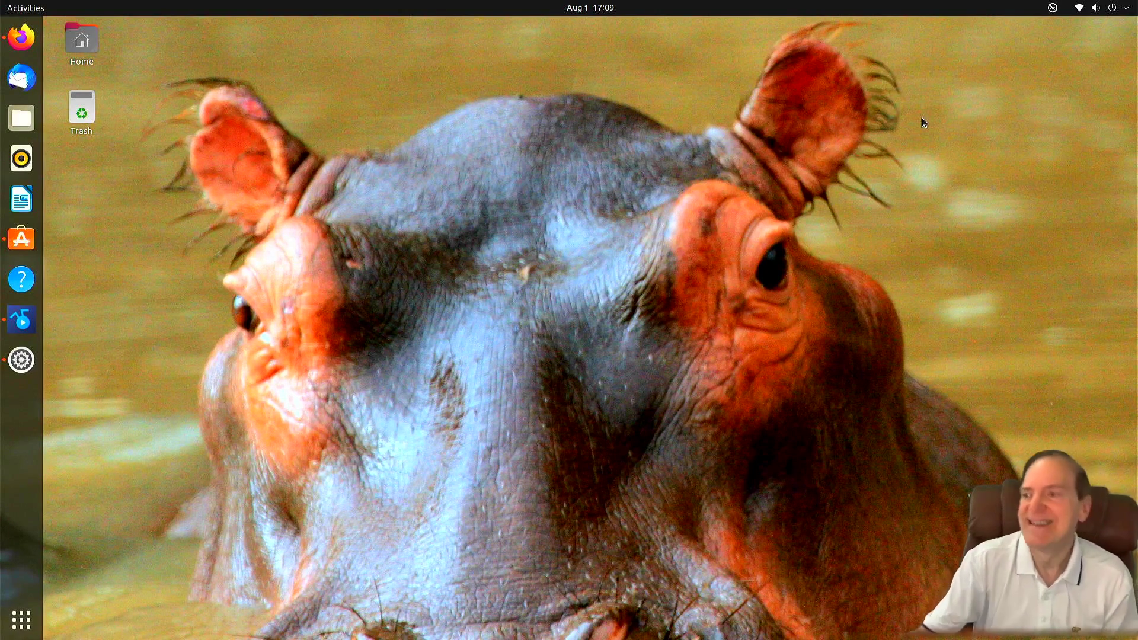
# - Reopen Settings, move its window aside, and try the hippo group background before reapplying the close-up hippo face picture
pyautogui.click(1112, 8)
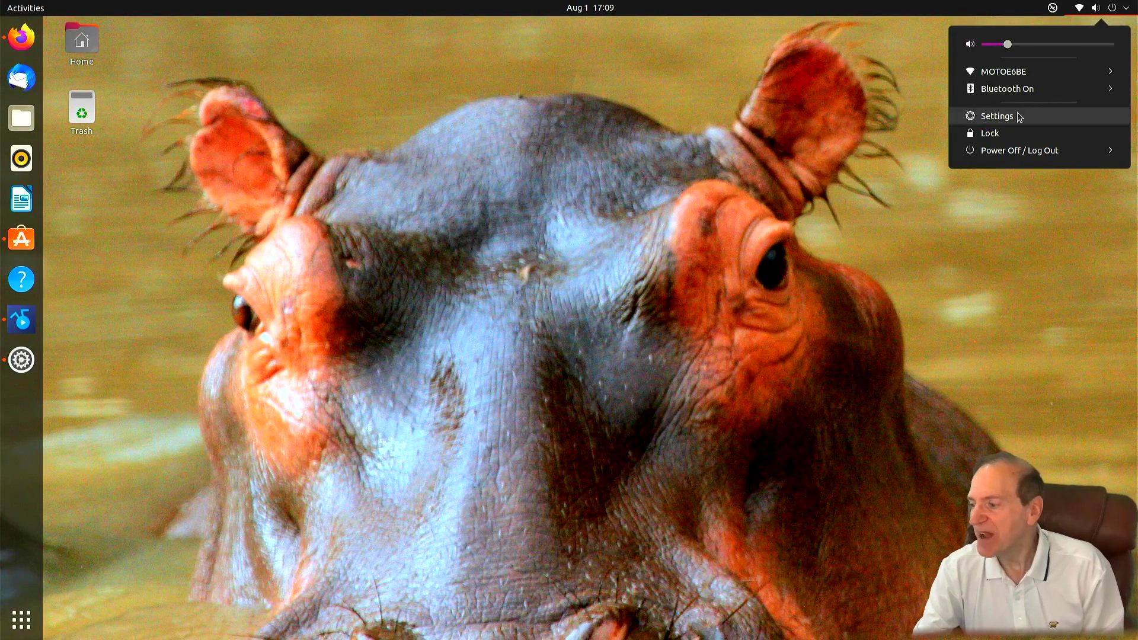
pyautogui.click(1016, 117)
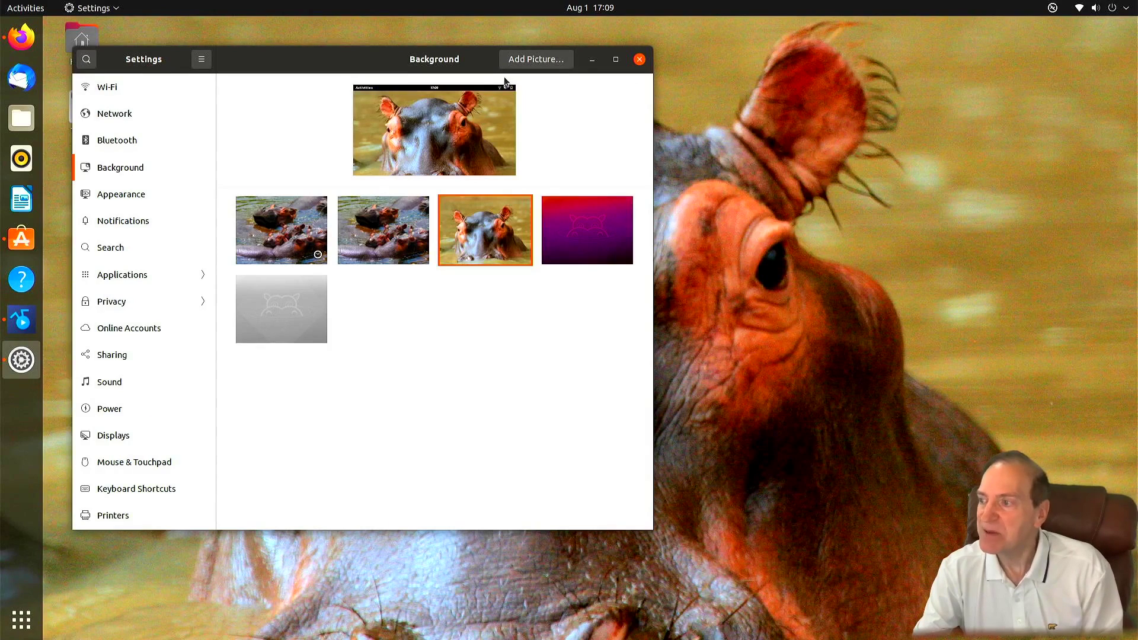
pyautogui.moveTo(326, 52); pyautogui.dragTo(423, 80)
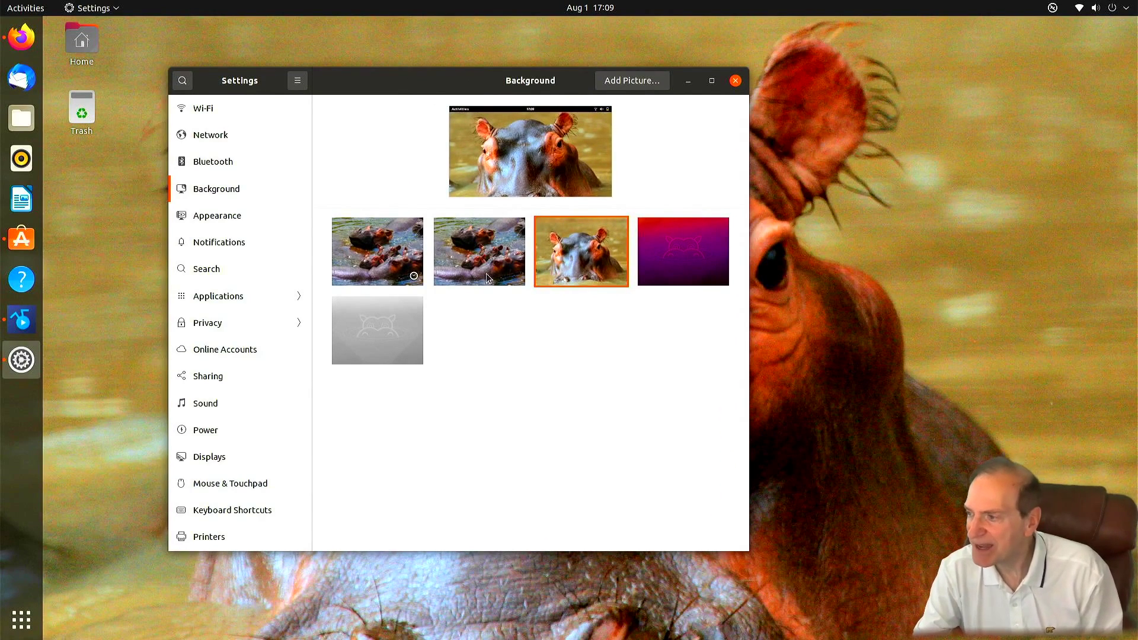
pyautogui.click(471, 254)
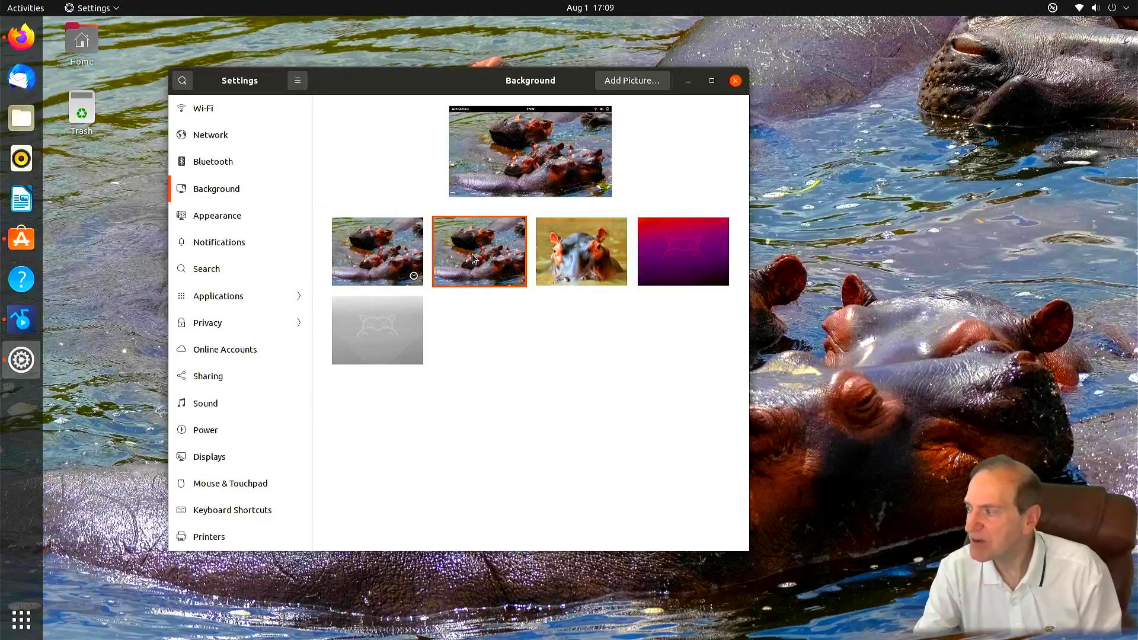
pyautogui.click(578, 256)
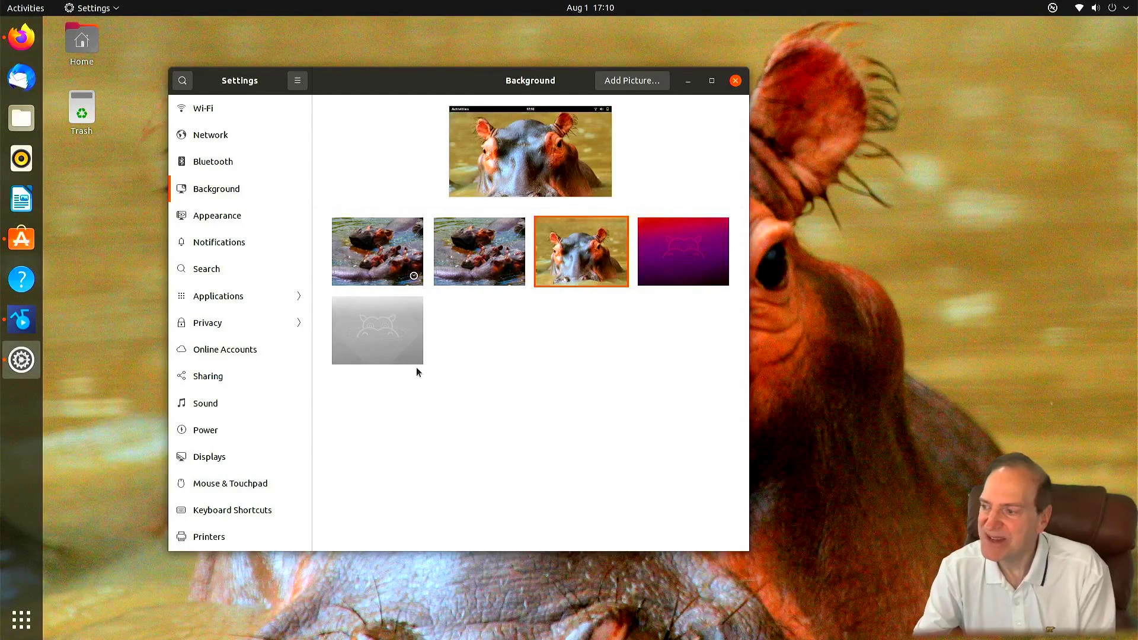
# - Turn on auto-hide for the dock in the Appearance settings and maximize the Settings window
pyautogui.click(223, 219)
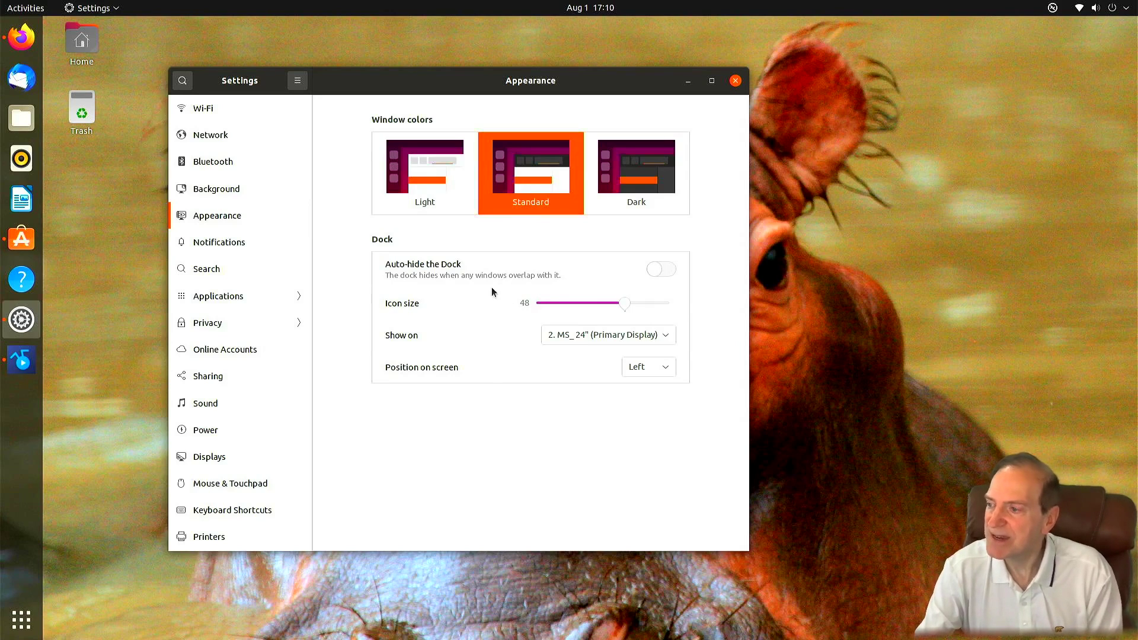
pyautogui.click(667, 270)
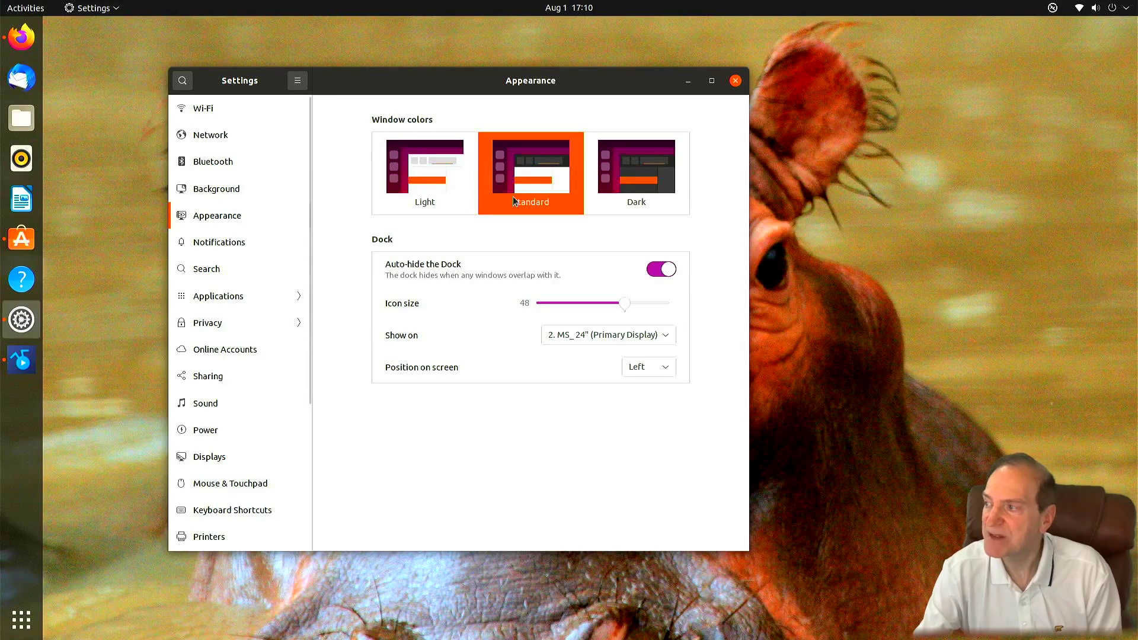
pyautogui.click(715, 83)
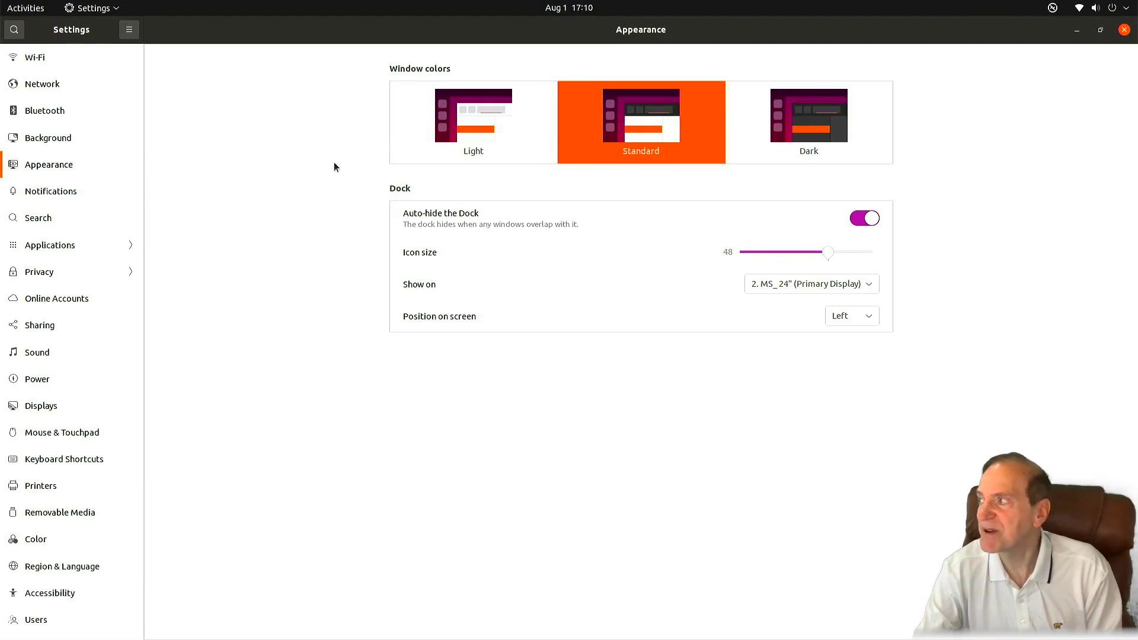
# - Toggle the dock's auto-hide off, on and off again, and set its position on screen to Bottom
pyautogui.click(854, 217)
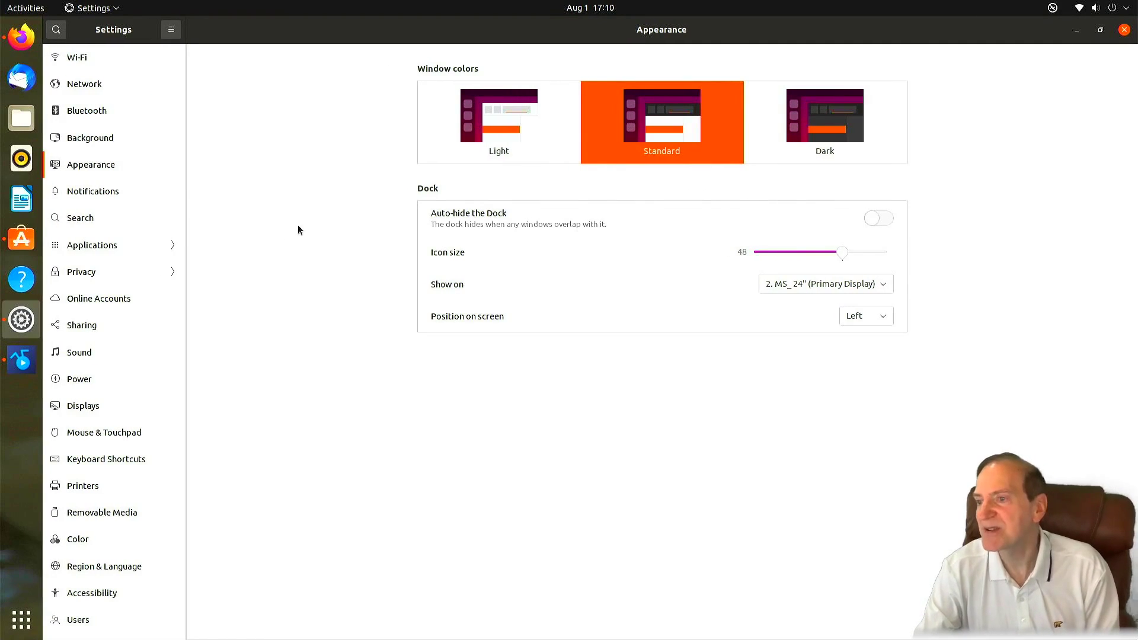
pyautogui.click(880, 219)
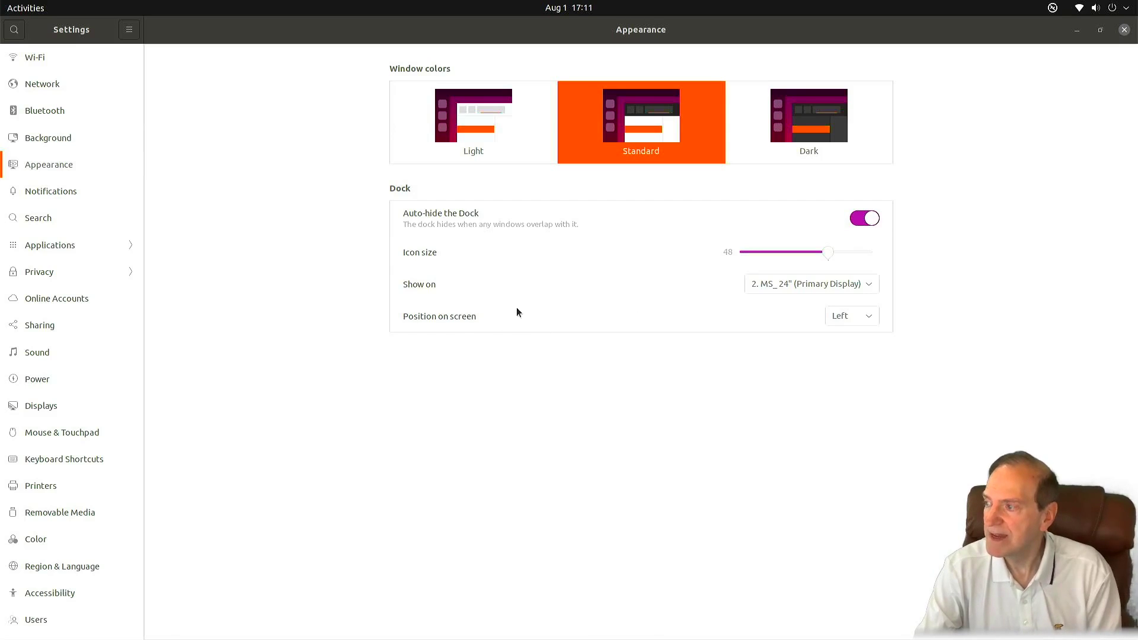
pyautogui.click(860, 220)
pyautogui.click(878, 318)
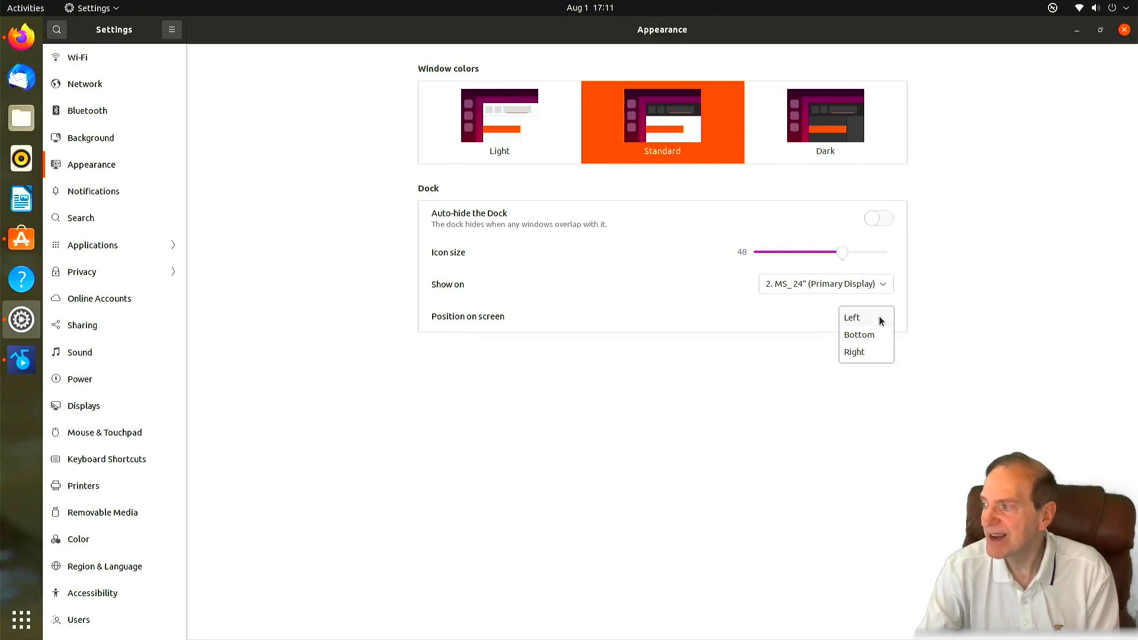
pyautogui.click(860, 332)
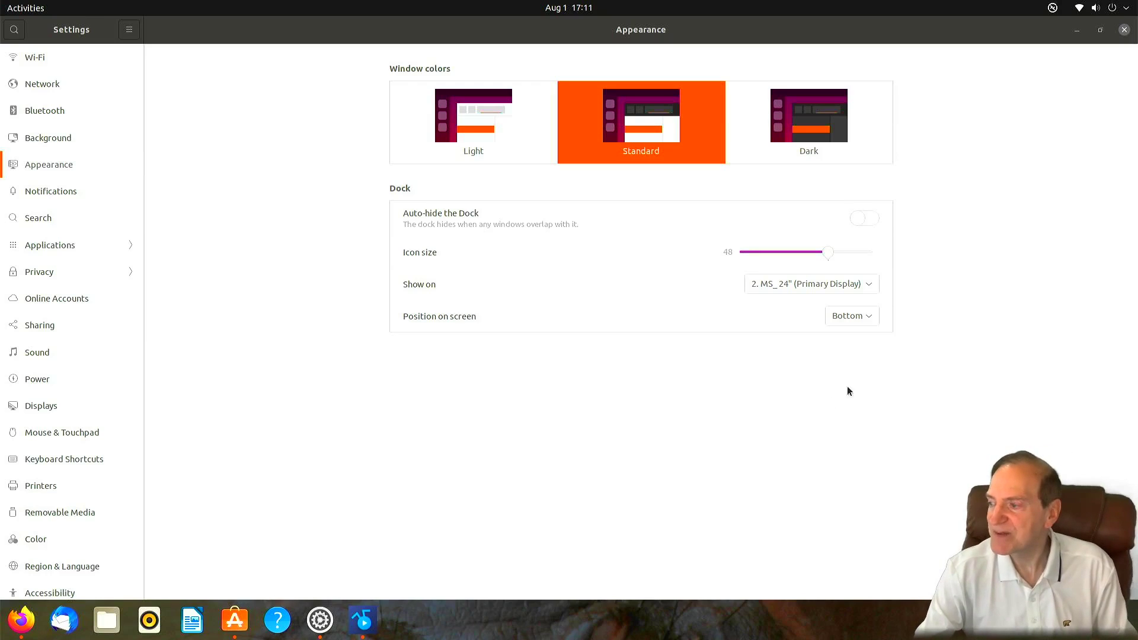
# - Try the Right screen position for the dock and return it to Bottom
pyautogui.click(870, 320)
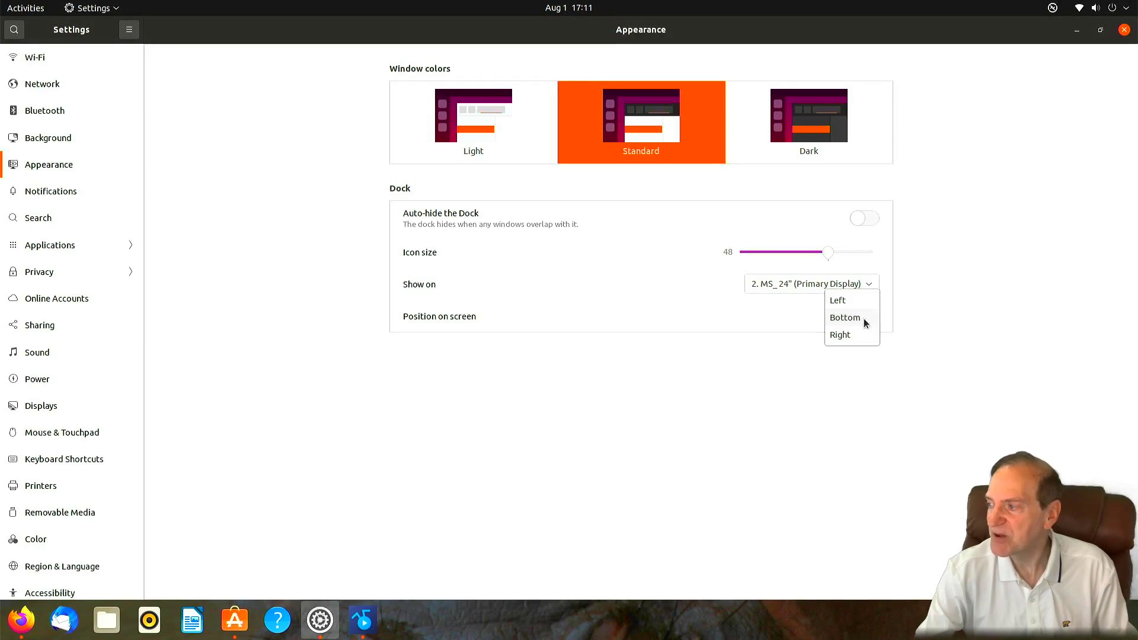
pyautogui.click(855, 332)
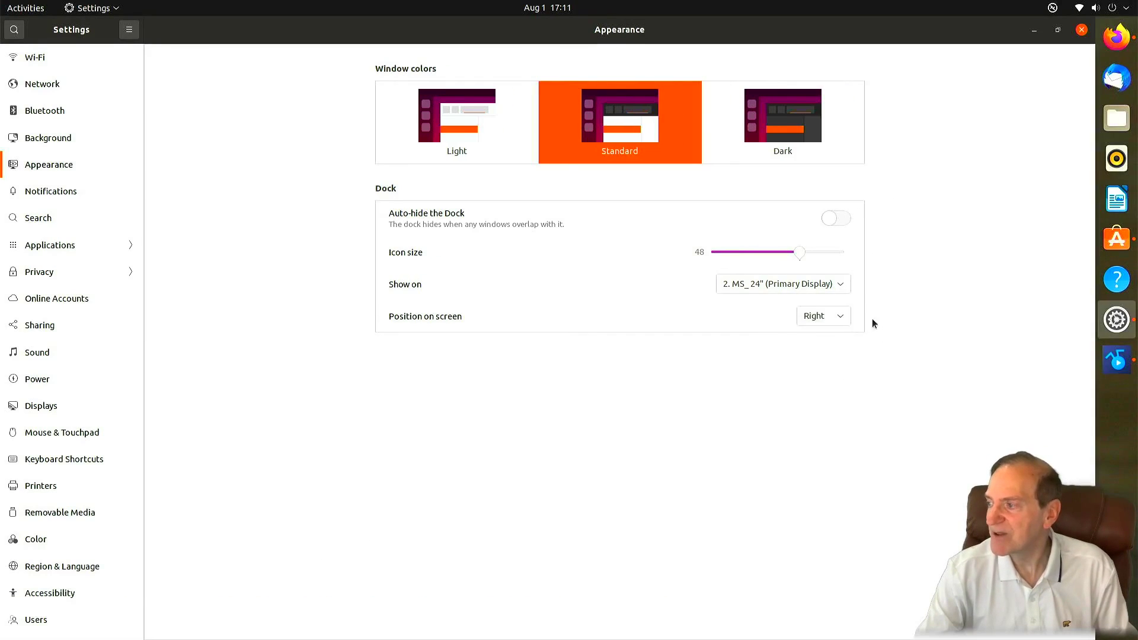
pyautogui.click(838, 321)
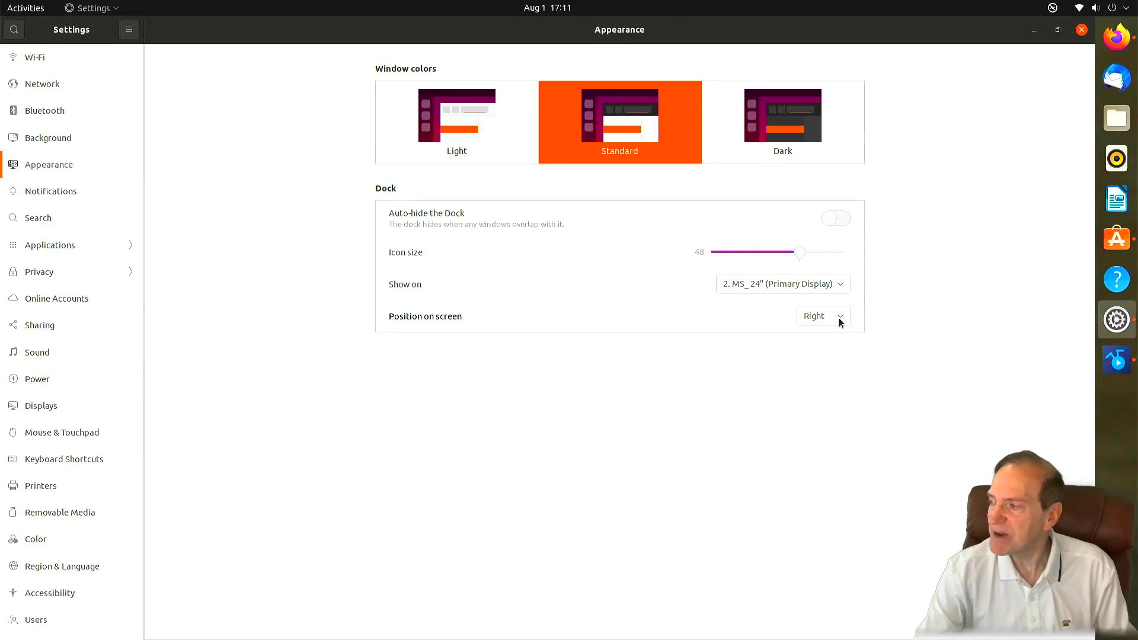
pyautogui.click(840, 321)
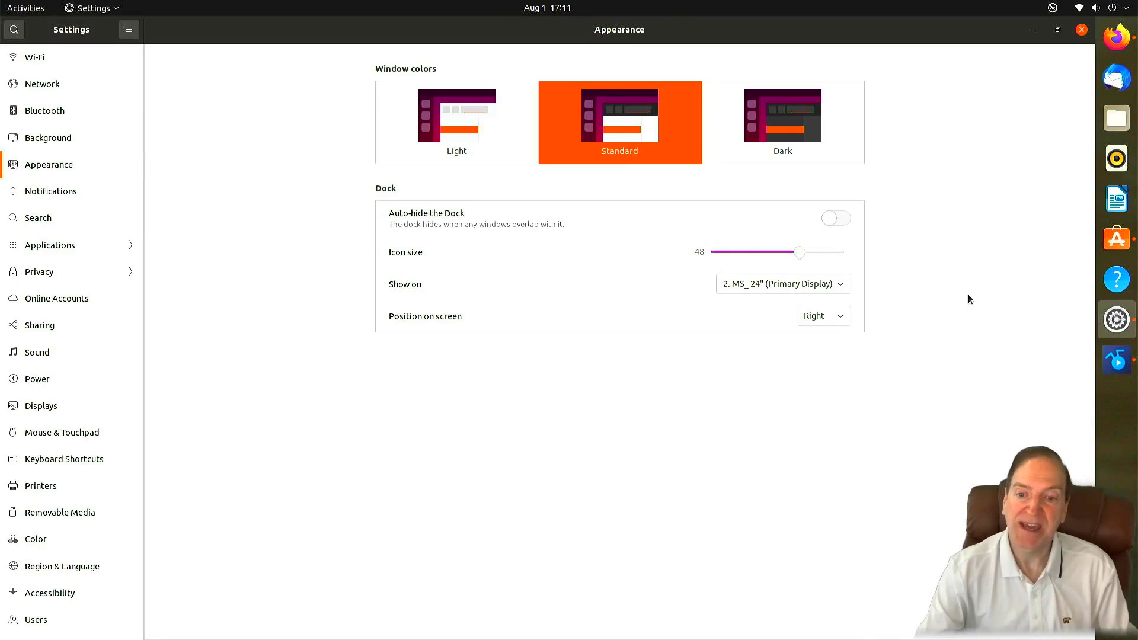
pyautogui.click(839, 318)
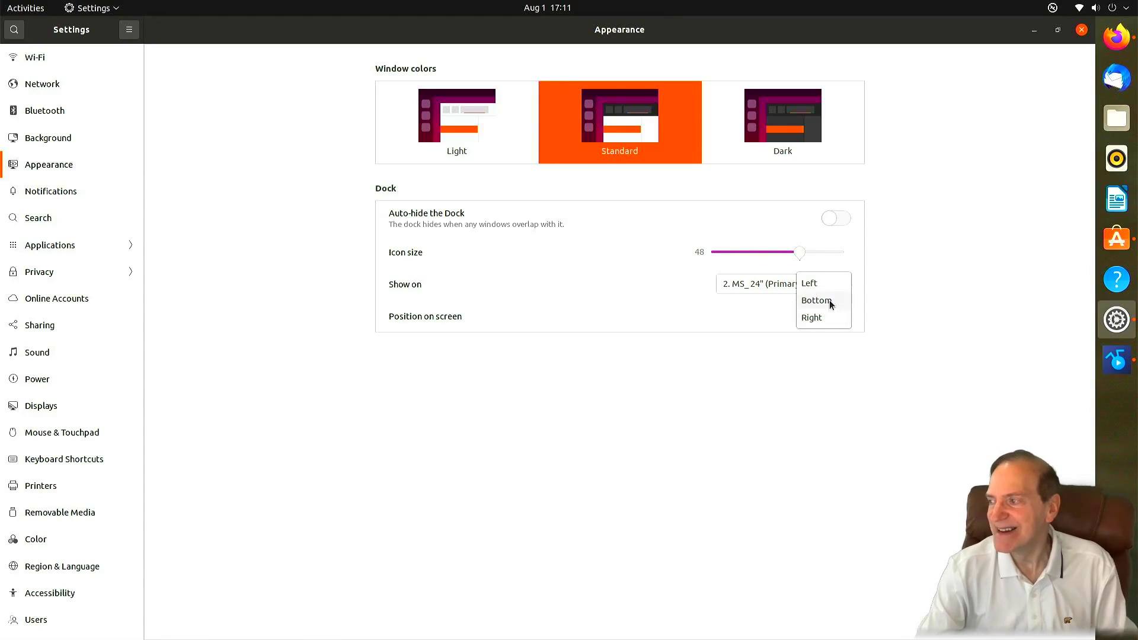
pyautogui.click(832, 303)
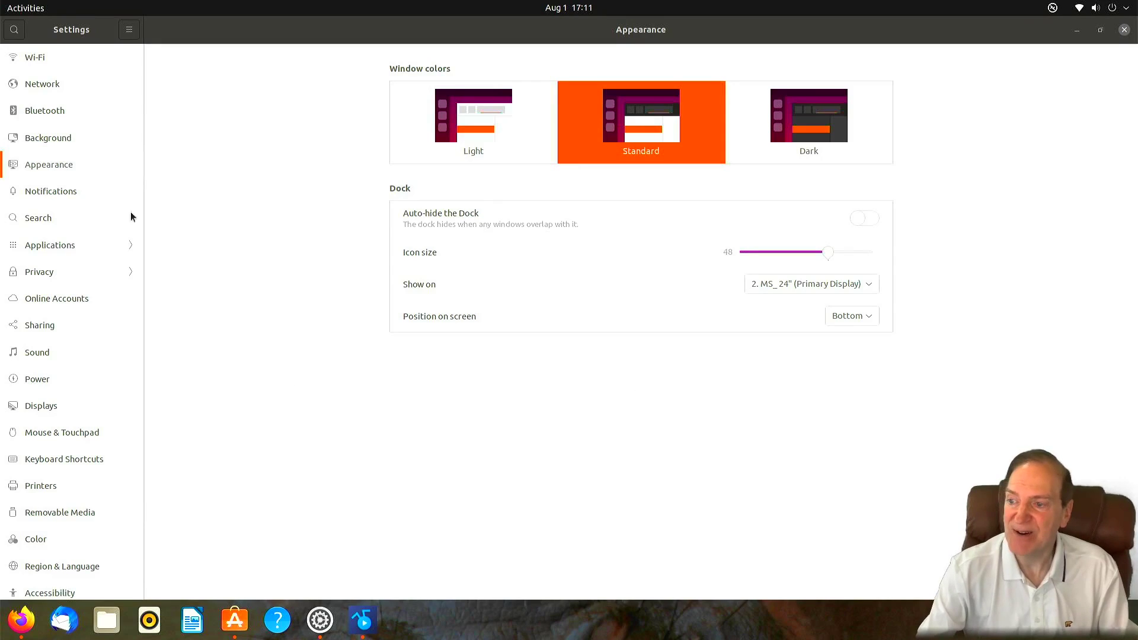
# - Look through the Notifications, Search and Applications pages in Settings
pyautogui.click(64, 191)
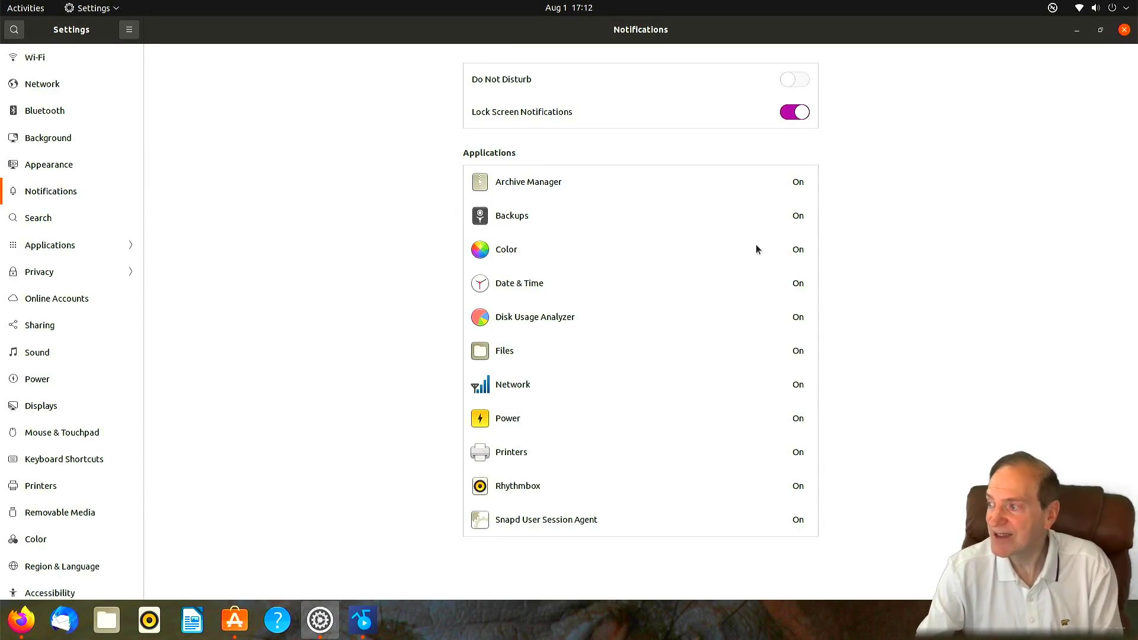
pyautogui.click(46, 220)
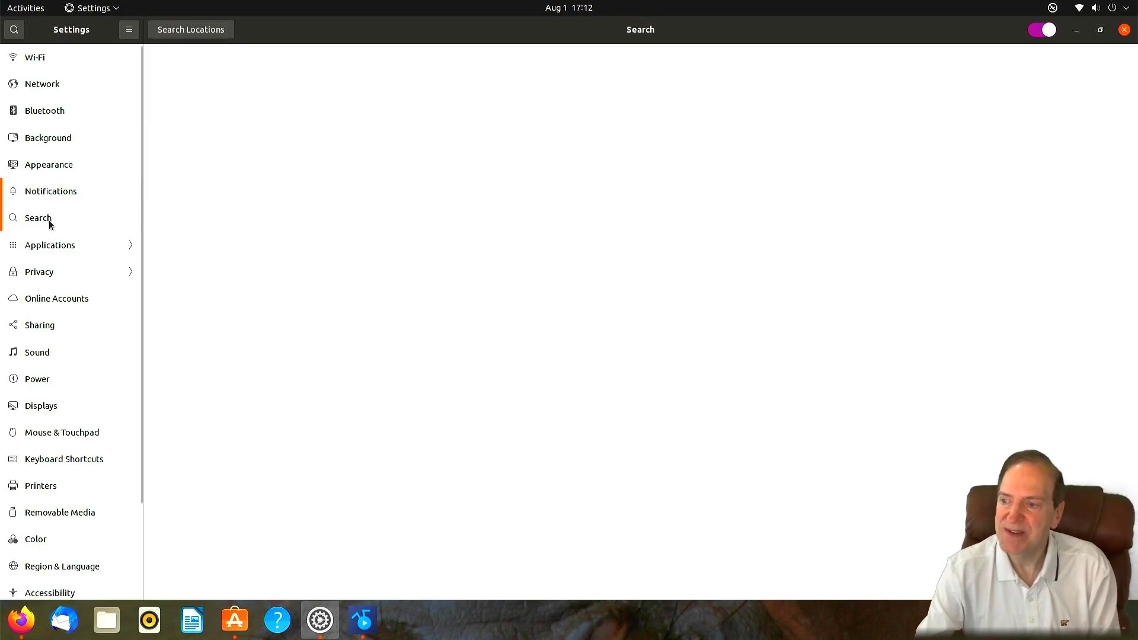
pyautogui.click(64, 250)
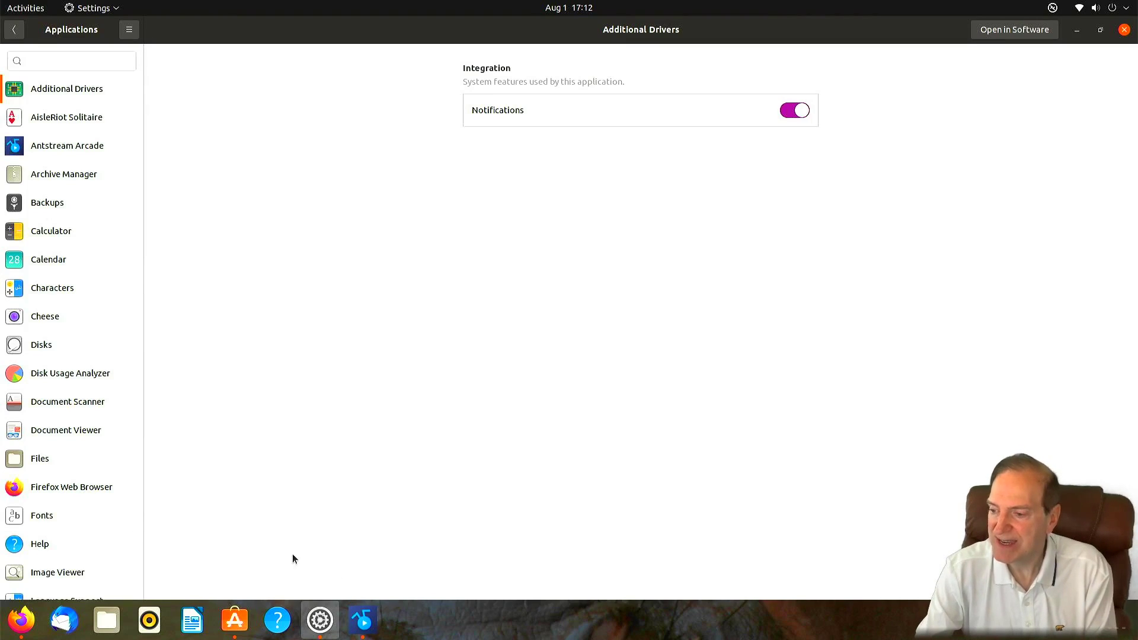
# - View Antstream Arcade and the Ubuntu Desktop Guide, minimizing the game window and closing the guide
pyautogui.click(363, 620)
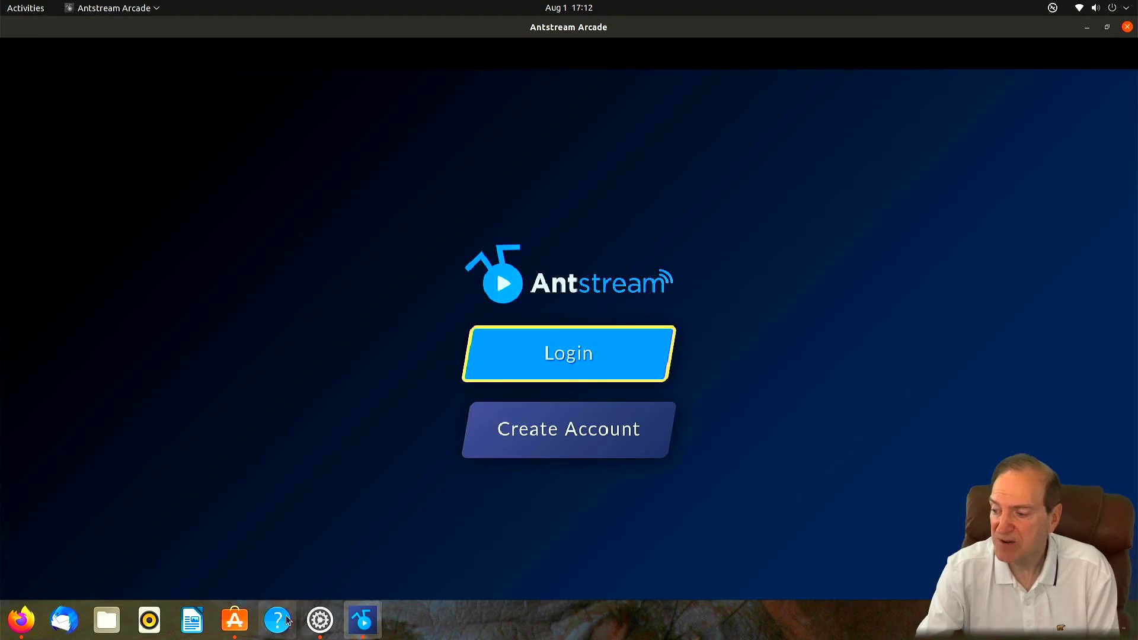
pyautogui.click(277, 620)
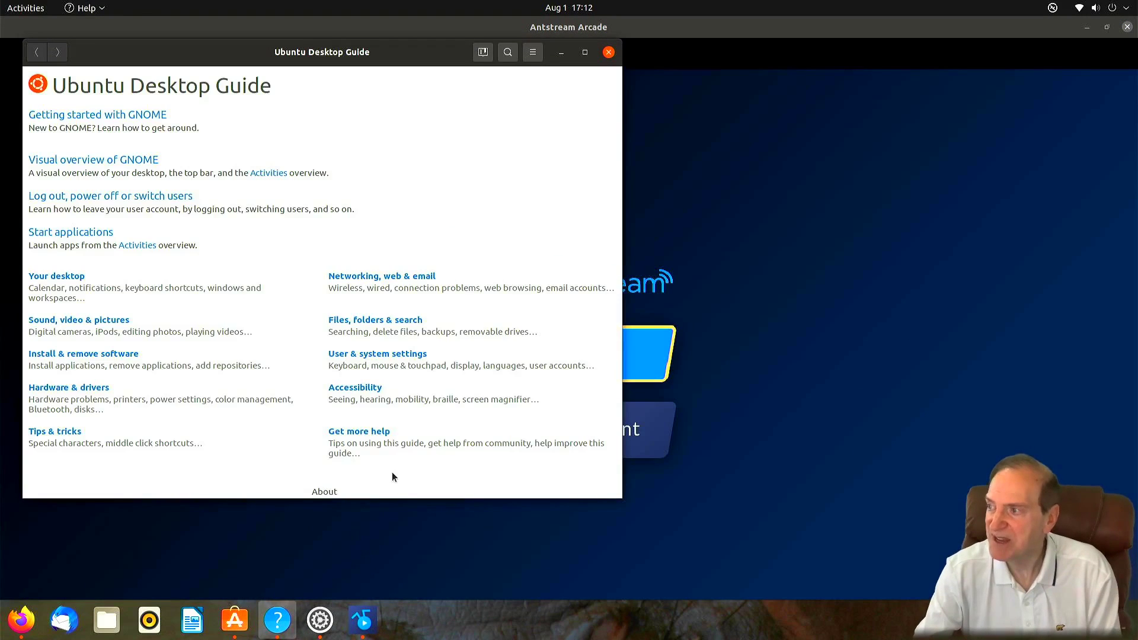
pyautogui.click(1087, 28)
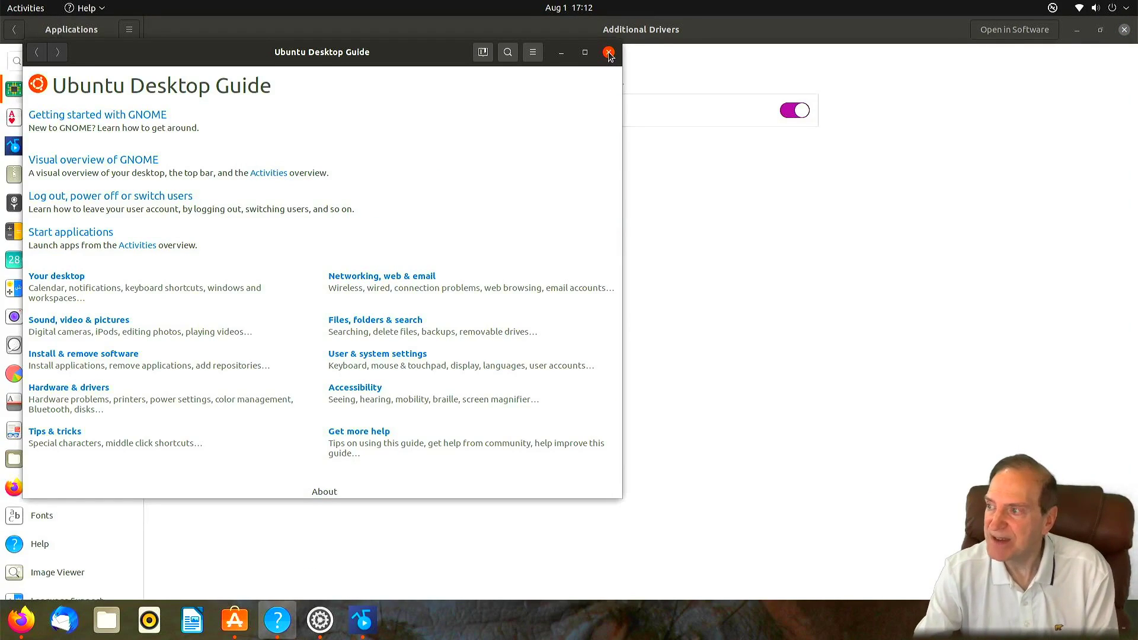
pyautogui.moveTo(609, 54); pyautogui.dragTo(604, 55)
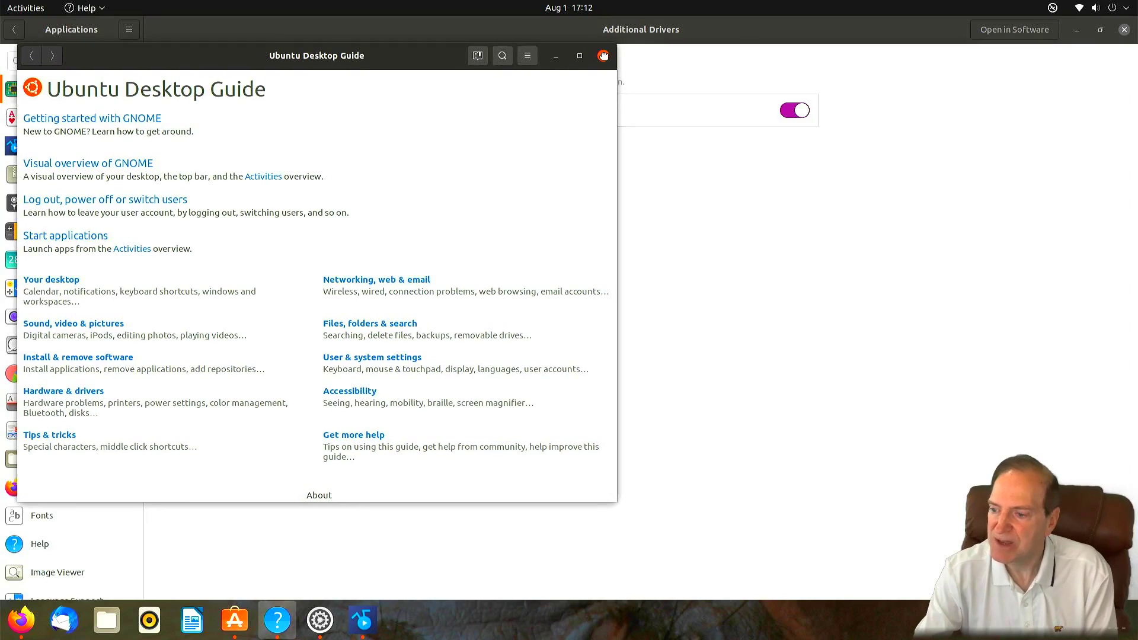
pyautogui.click(603, 56)
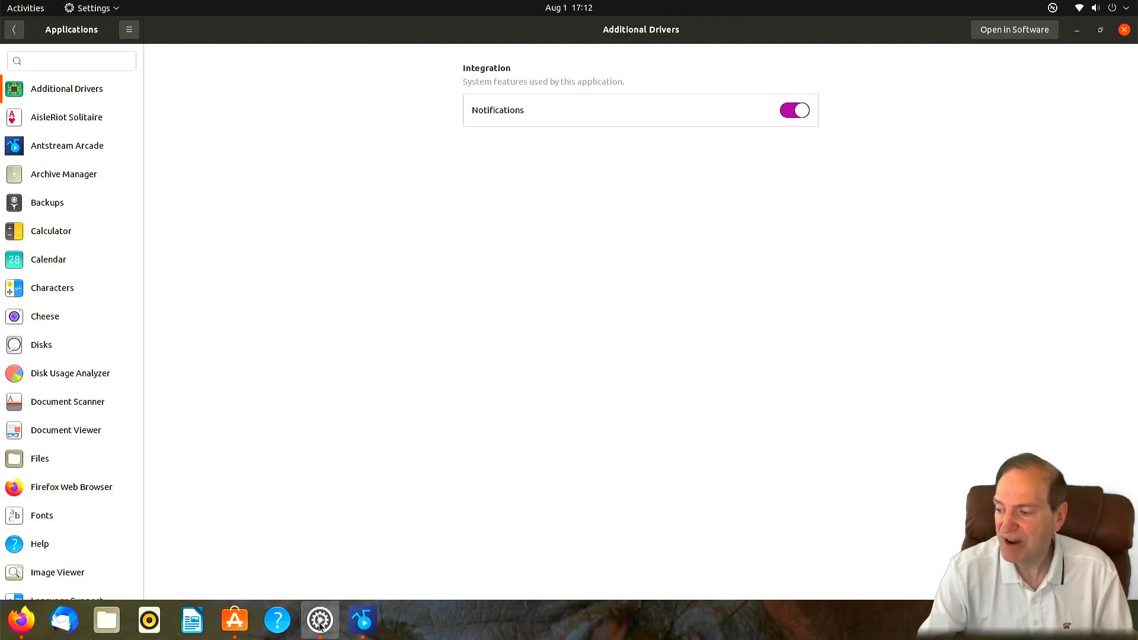
# - Switch to Ubuntu Software, go back from Games to the Explore page to view its picks and categories, and close the window
pyautogui.click(229, 623)
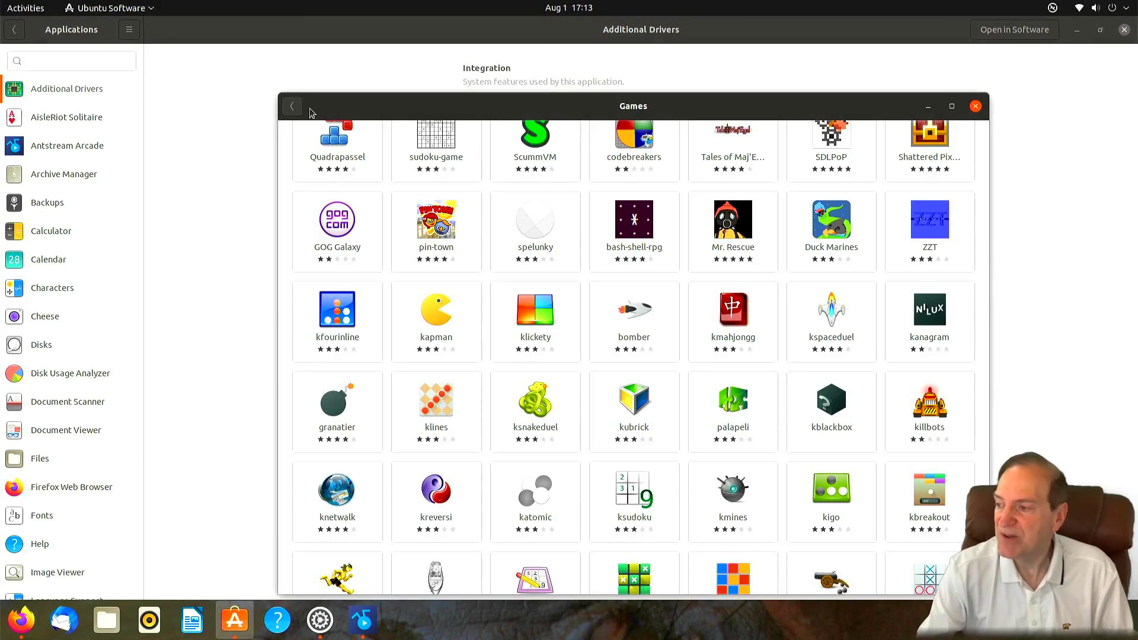
pyautogui.click(299, 109)
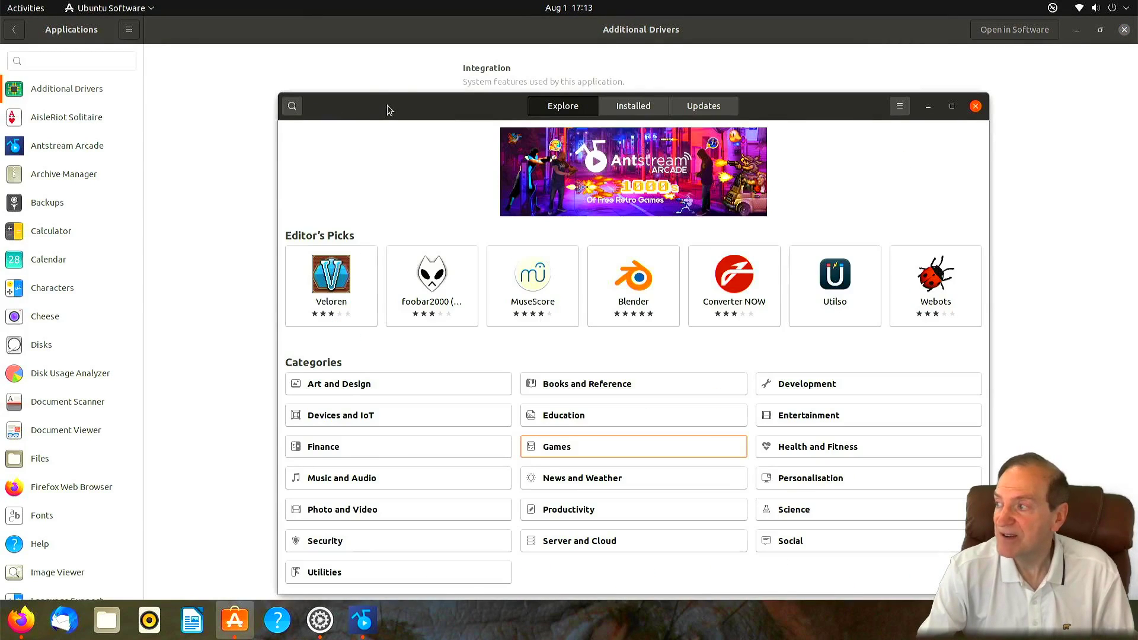
pyautogui.moveTo(386, 105); pyautogui.dragTo(354, 71)
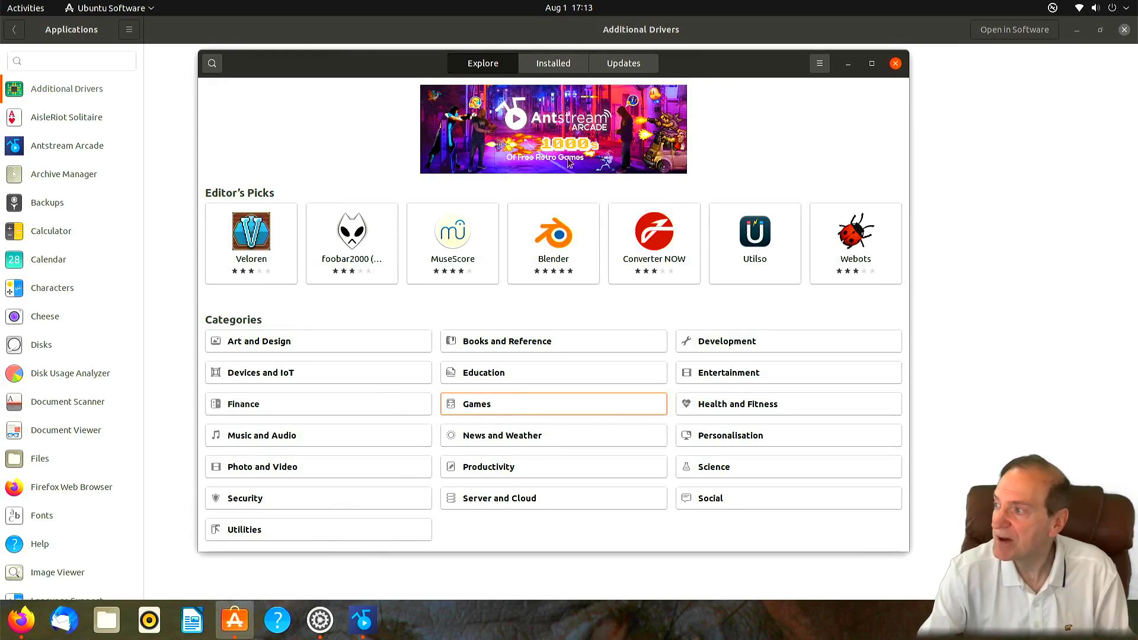
pyautogui.click(816, 69)
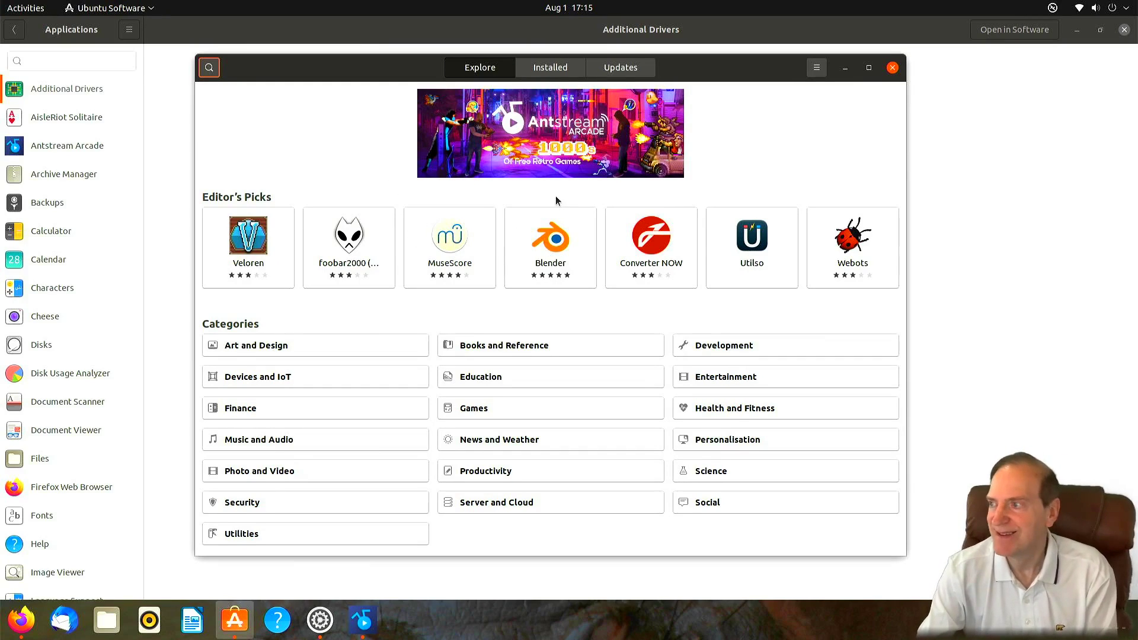
pyautogui.click(892, 68)
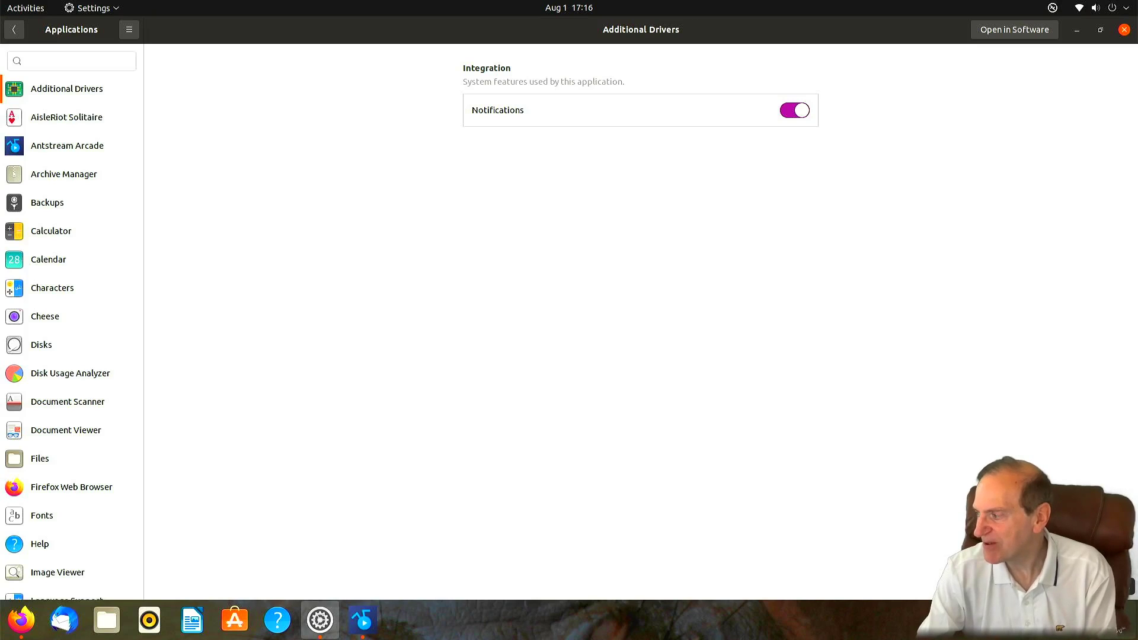
# - Open Livepatch from the application grid and review the Additional Drivers, Authentication, Updates, Other Software and Ubuntu Software options before closing the window
pyautogui.press('super+a')
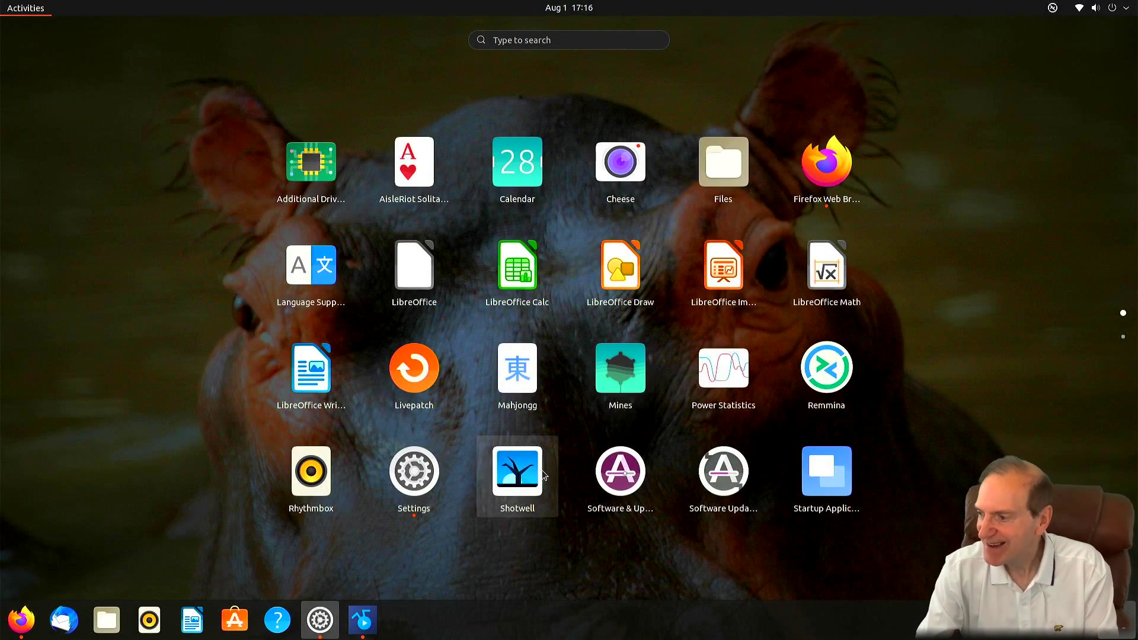
pyautogui.click(408, 368)
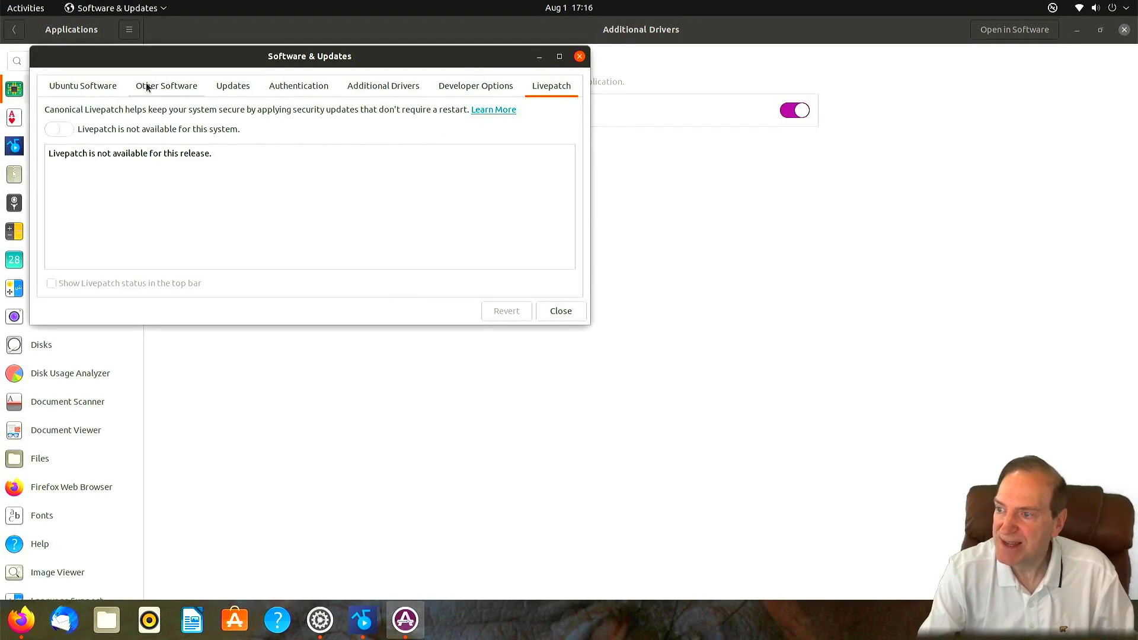
pyautogui.click(388, 87)
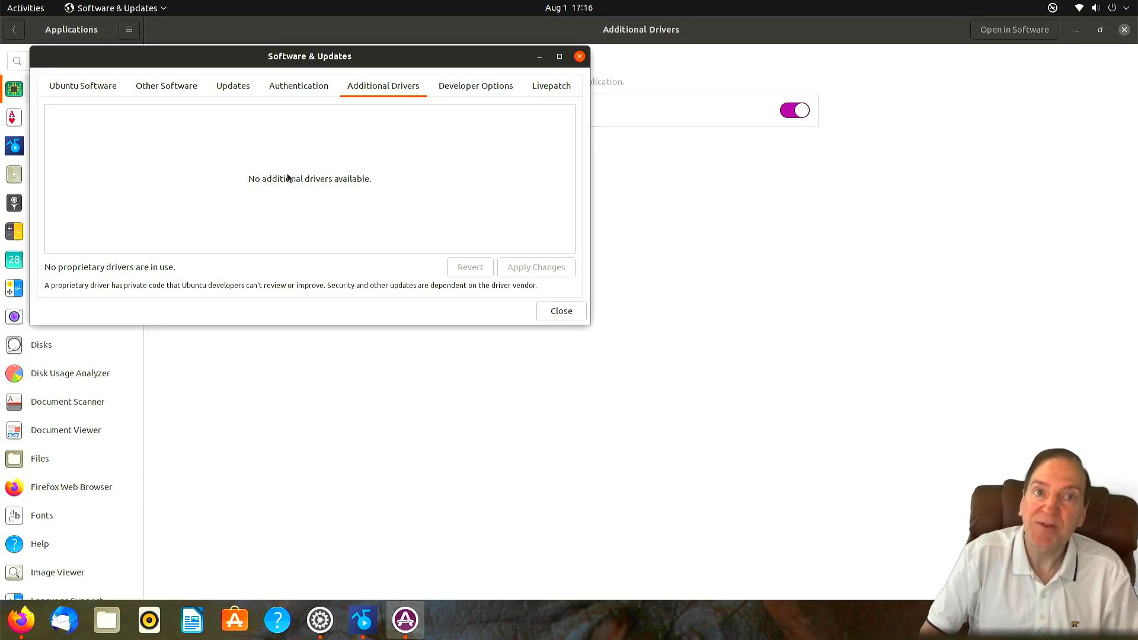
pyautogui.click(308, 90)
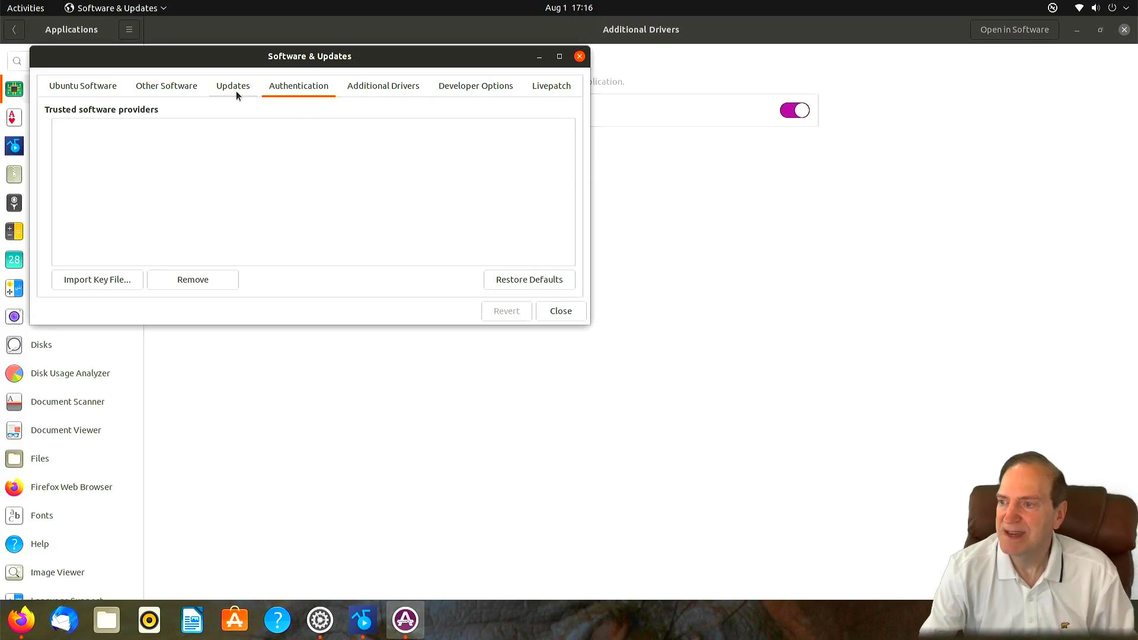
pyautogui.click(233, 87)
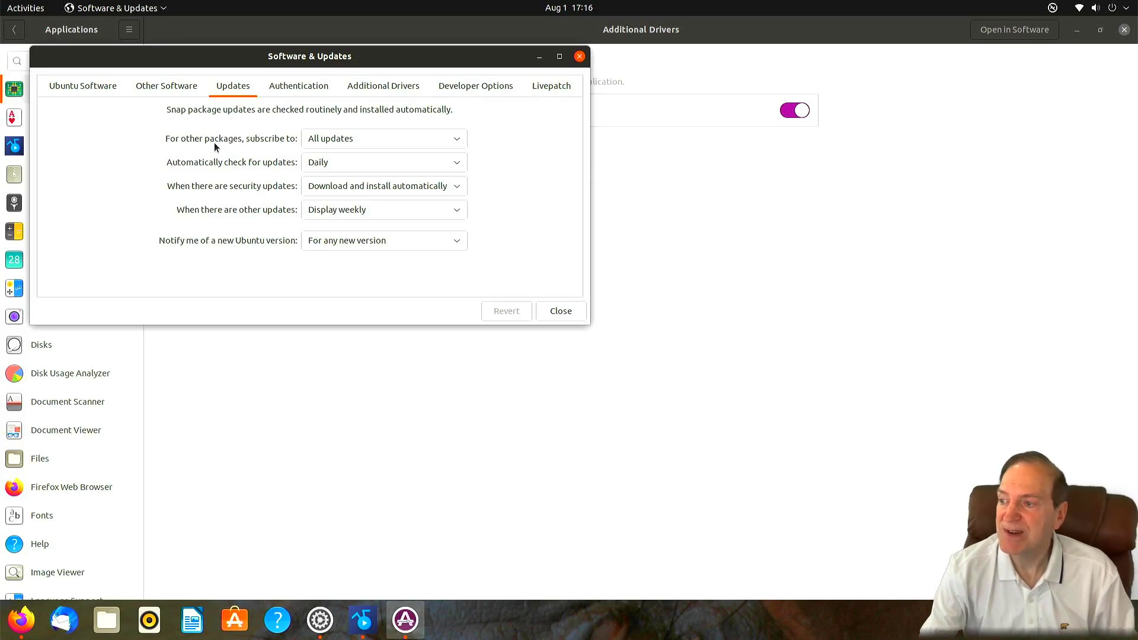
pyautogui.click(160, 87)
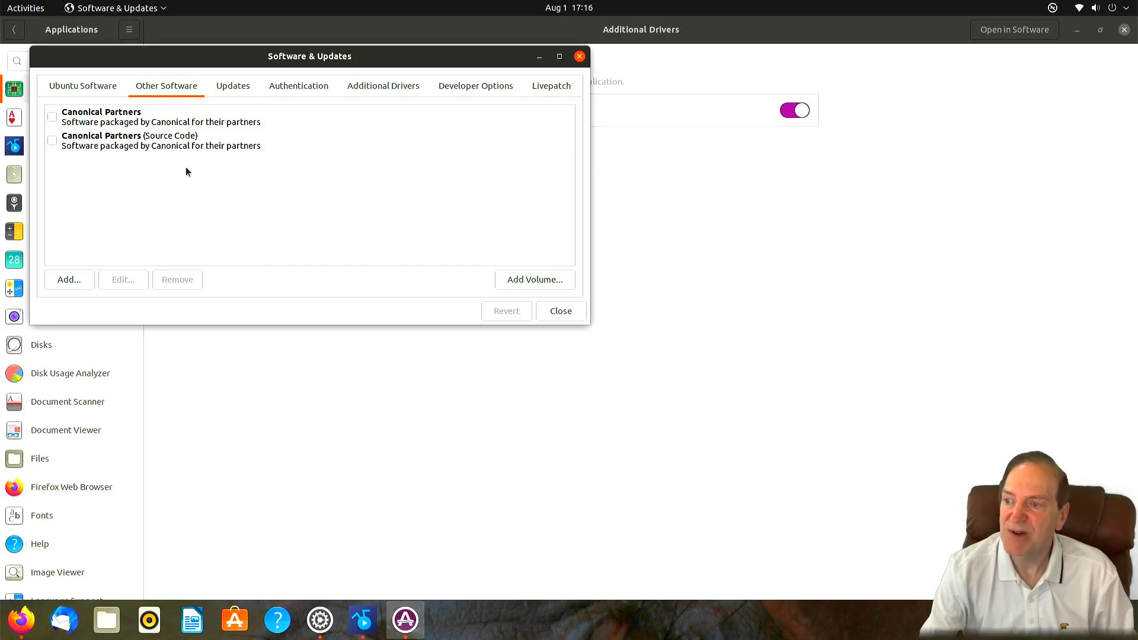
pyautogui.click(91, 87)
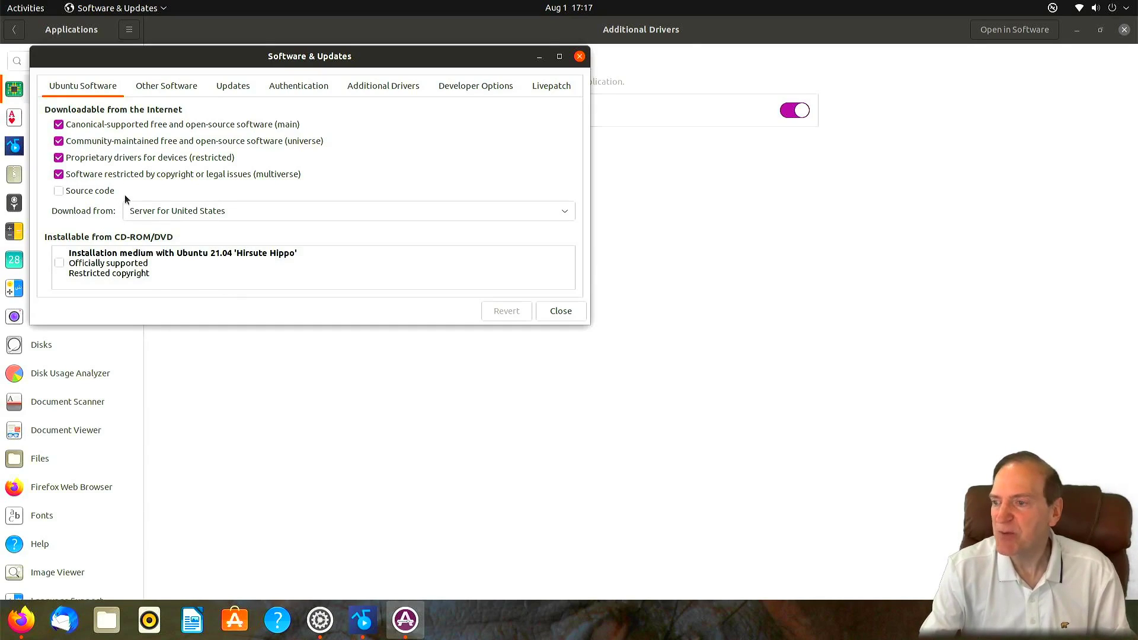
pyautogui.click(559, 311)
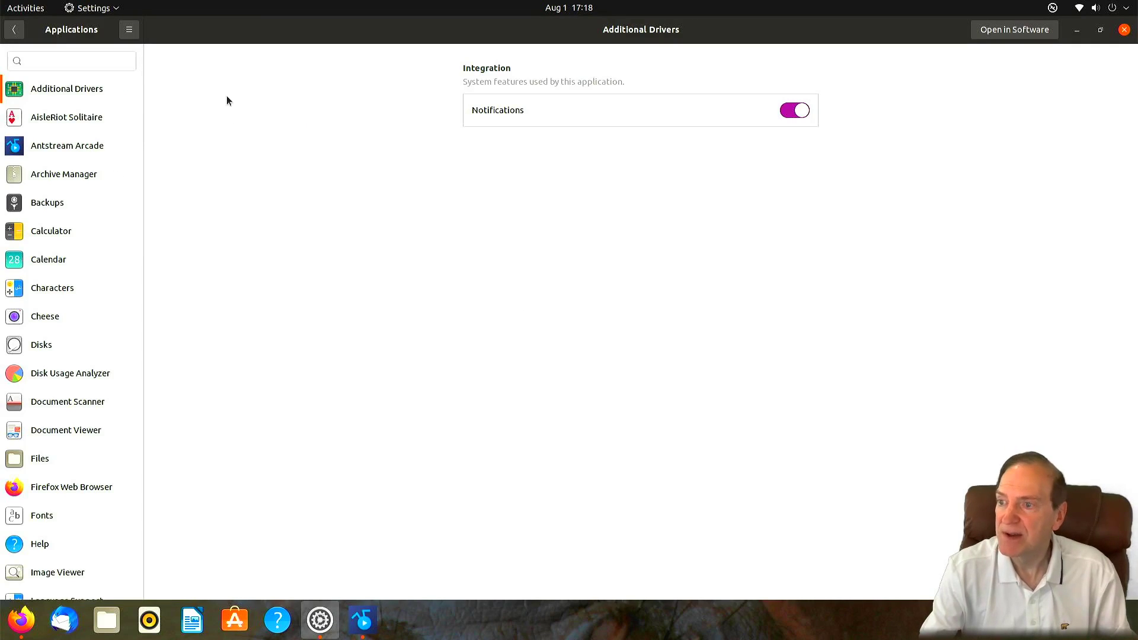
# - Review the Connectivity and Location Services pages under Privacy, and the Sharing settings
pyautogui.click(14, 29)
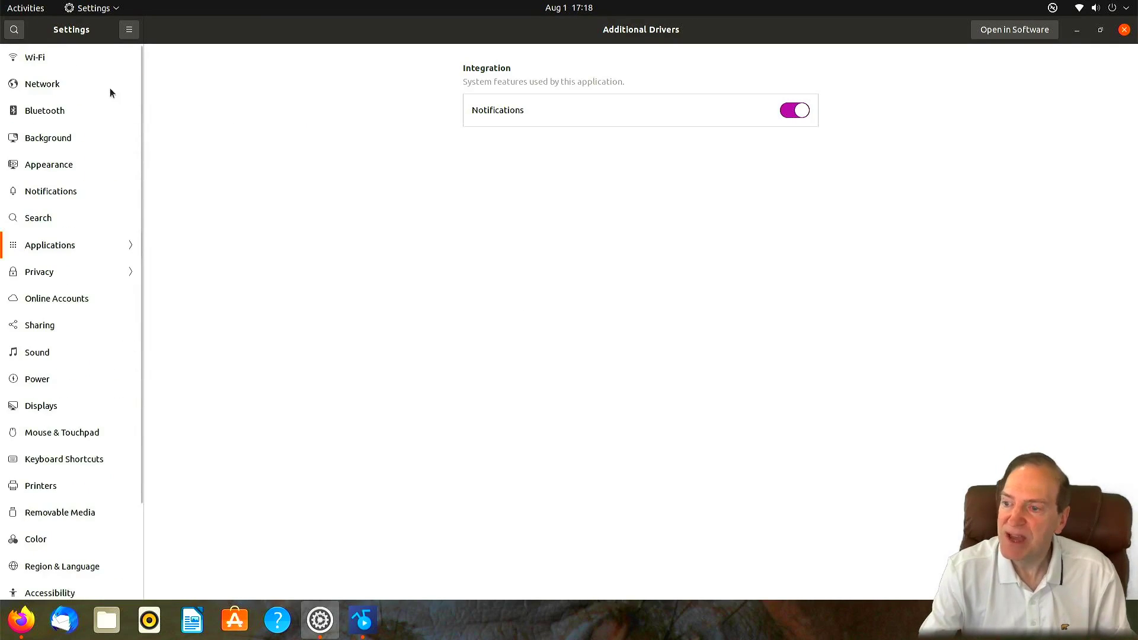
pyautogui.click(68, 273)
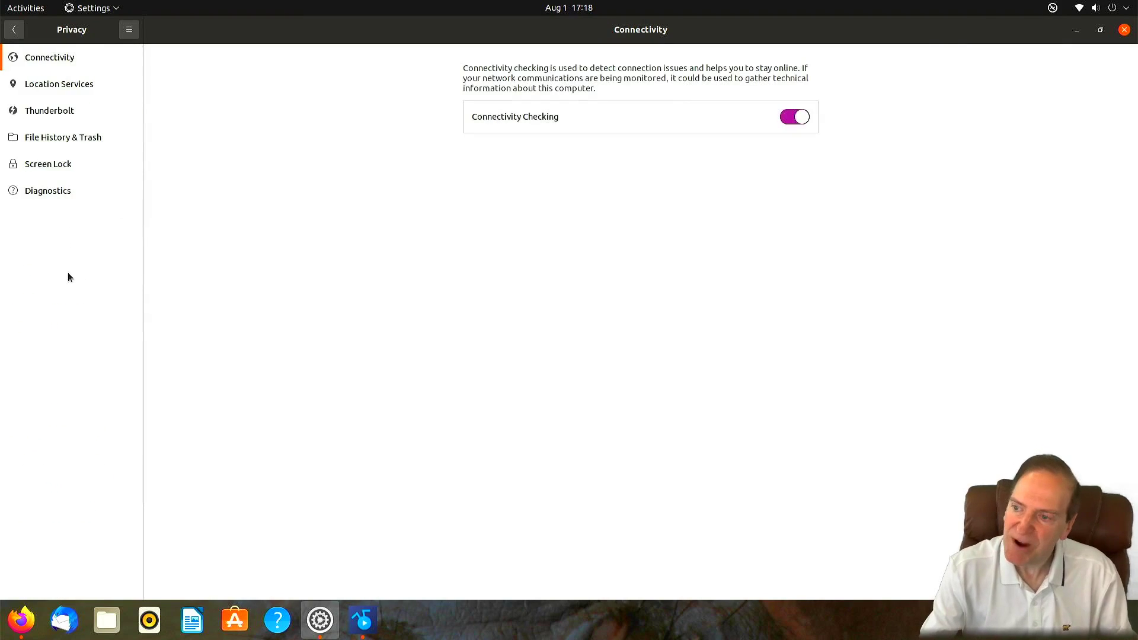
pyautogui.click(46, 87)
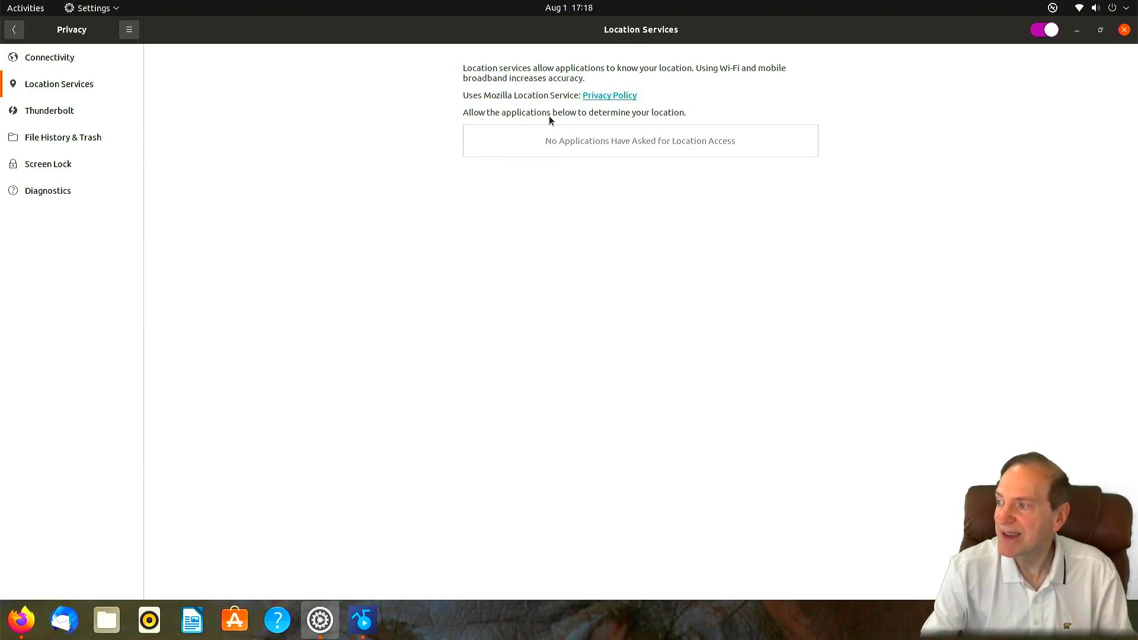
pyautogui.click(14, 31)
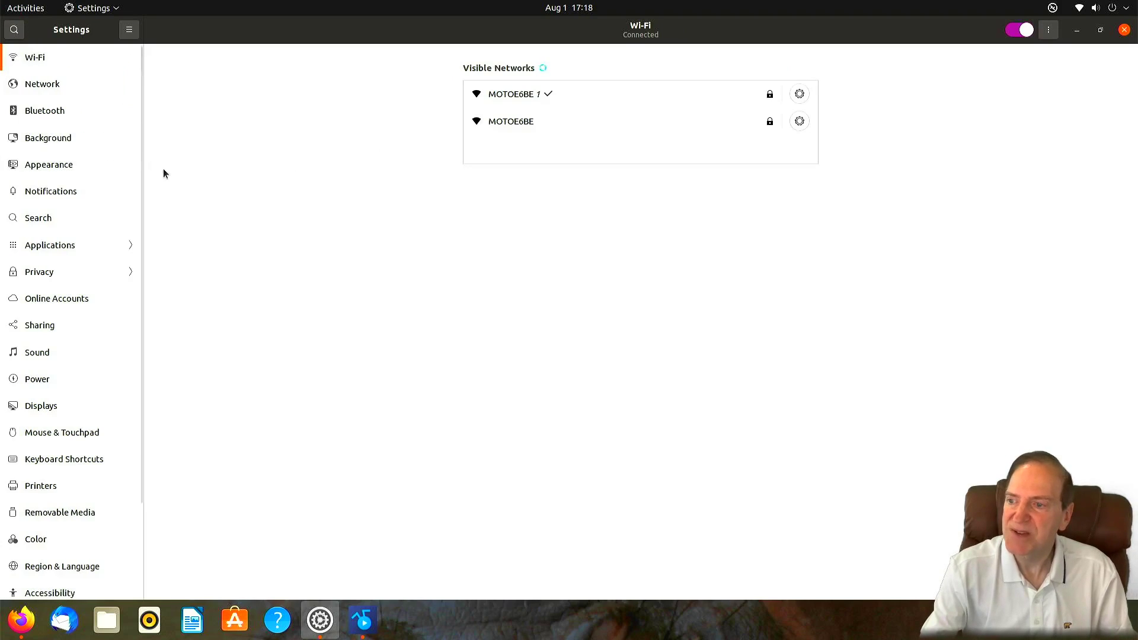
pyautogui.scroll(-4, 87, 258)
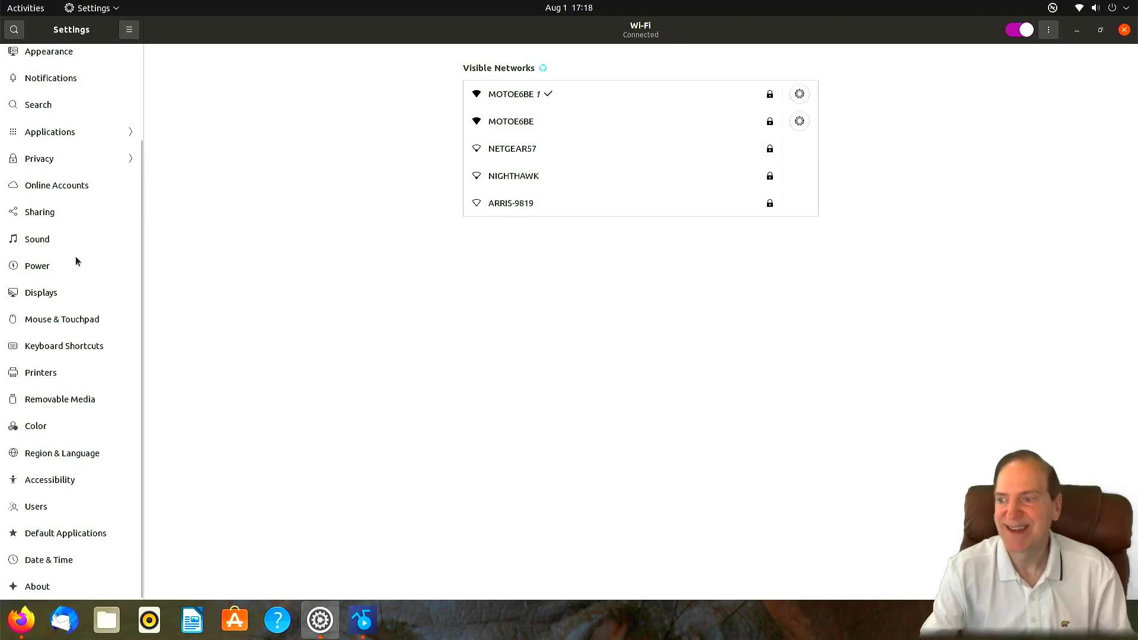
pyautogui.click(77, 215)
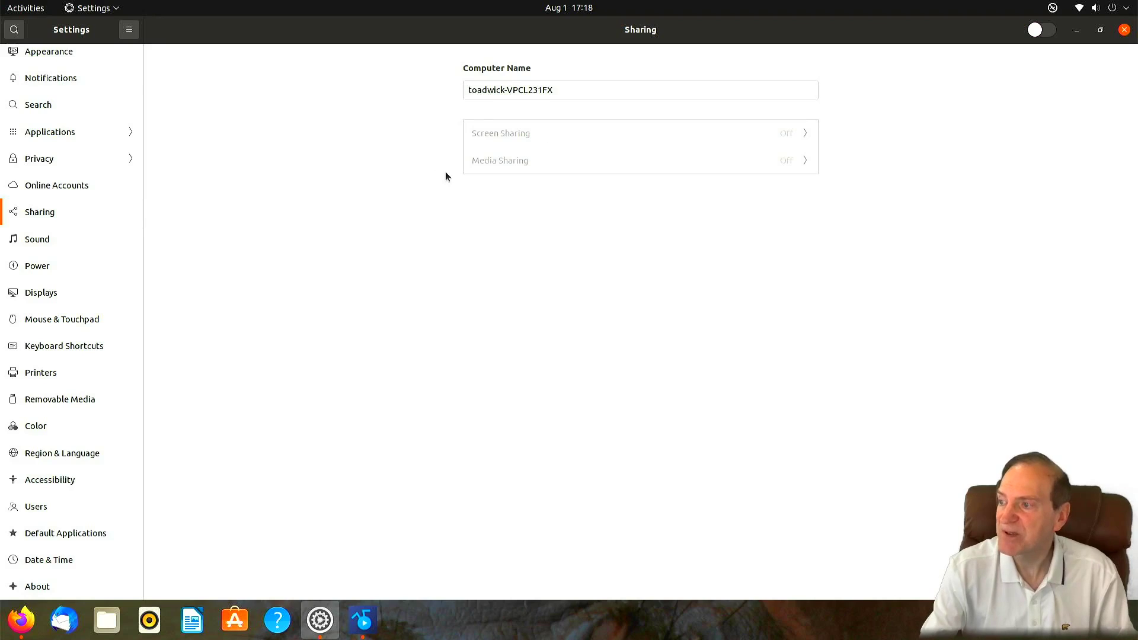
# - Set the alert sound to Bark in the Sound settings
pyautogui.click(48, 244)
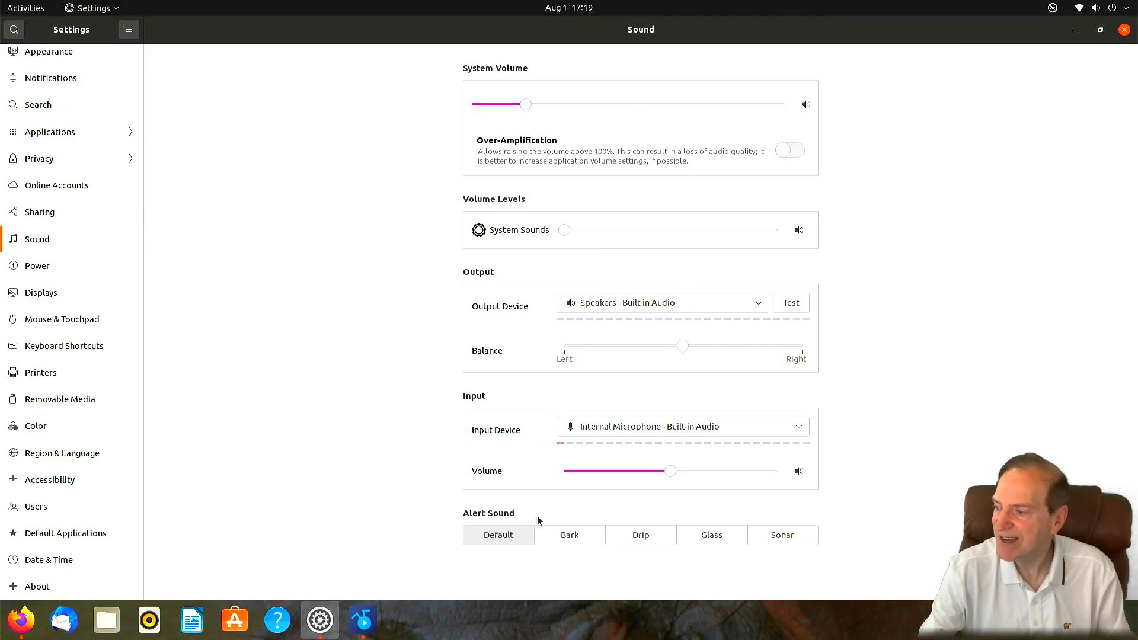
pyautogui.click(568, 538)
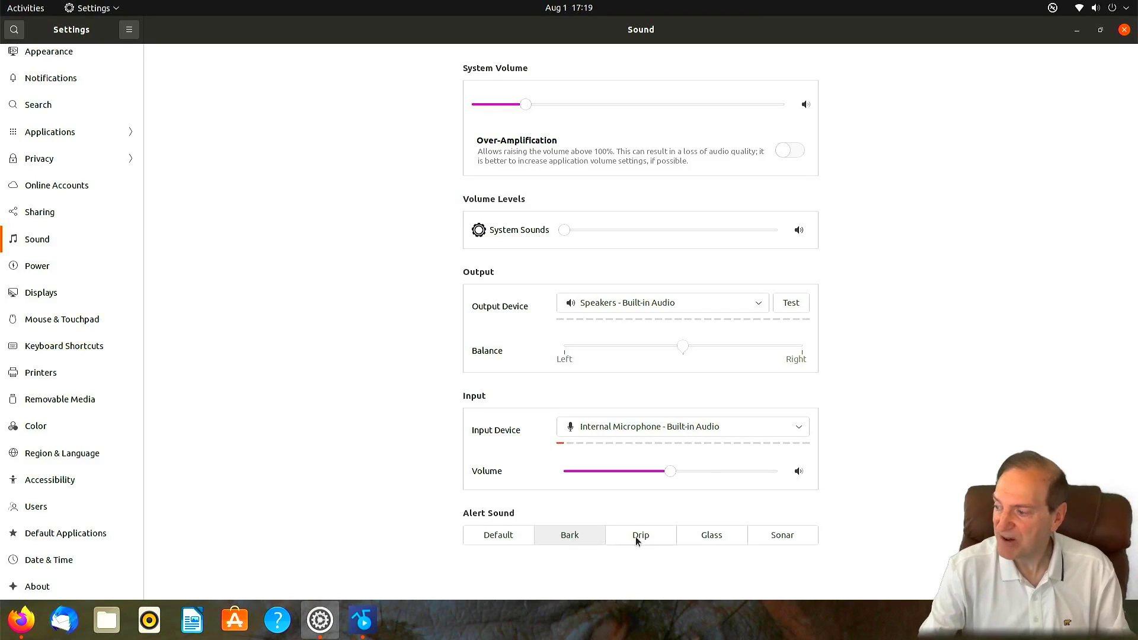
# - Preview the Glass, Sonar and Bark alert sounds, and set the alert sound to Default
pyautogui.click(712, 537)
pyautogui.click(778, 534)
pyautogui.click(563, 538)
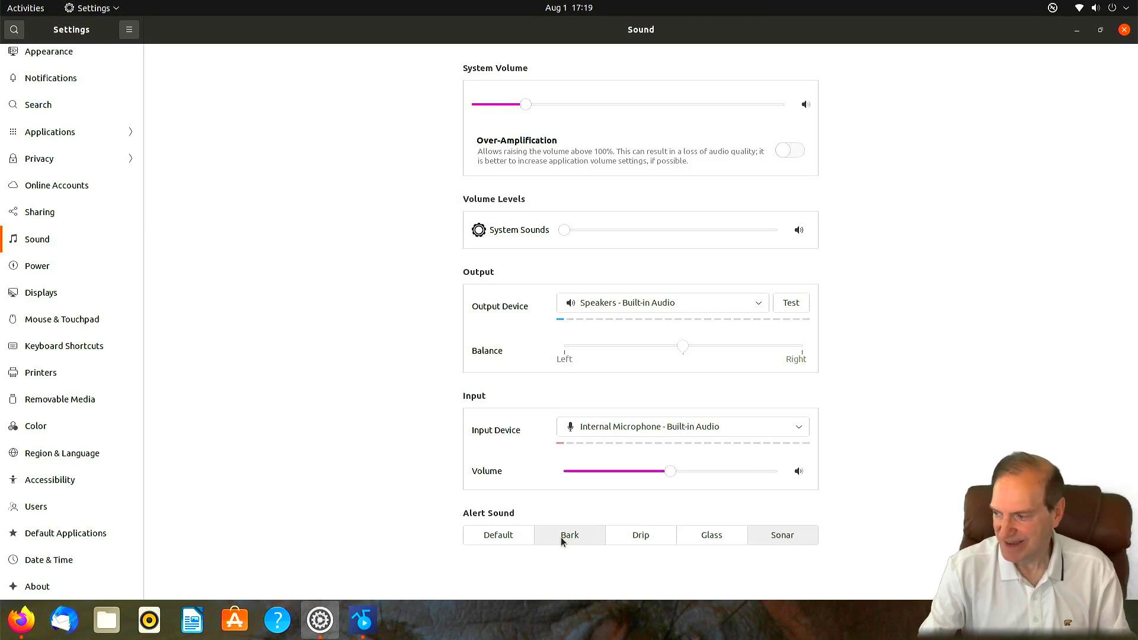
pyautogui.click(497, 537)
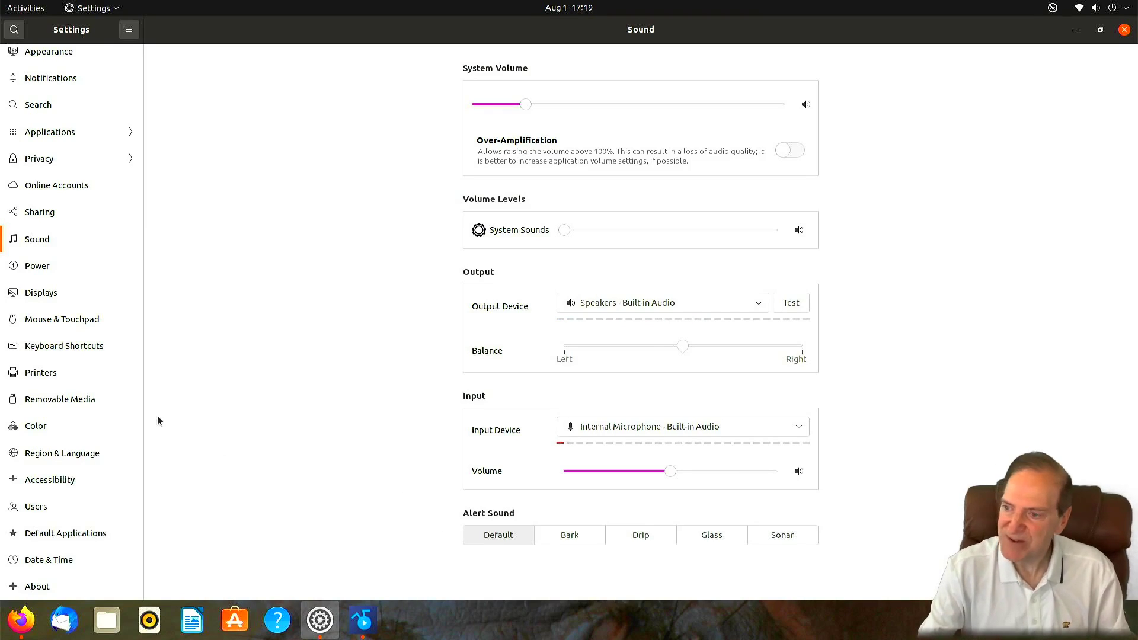
# - Set the Blank Screen delay to 15 minutes in the Power settings
pyautogui.click(39, 274)
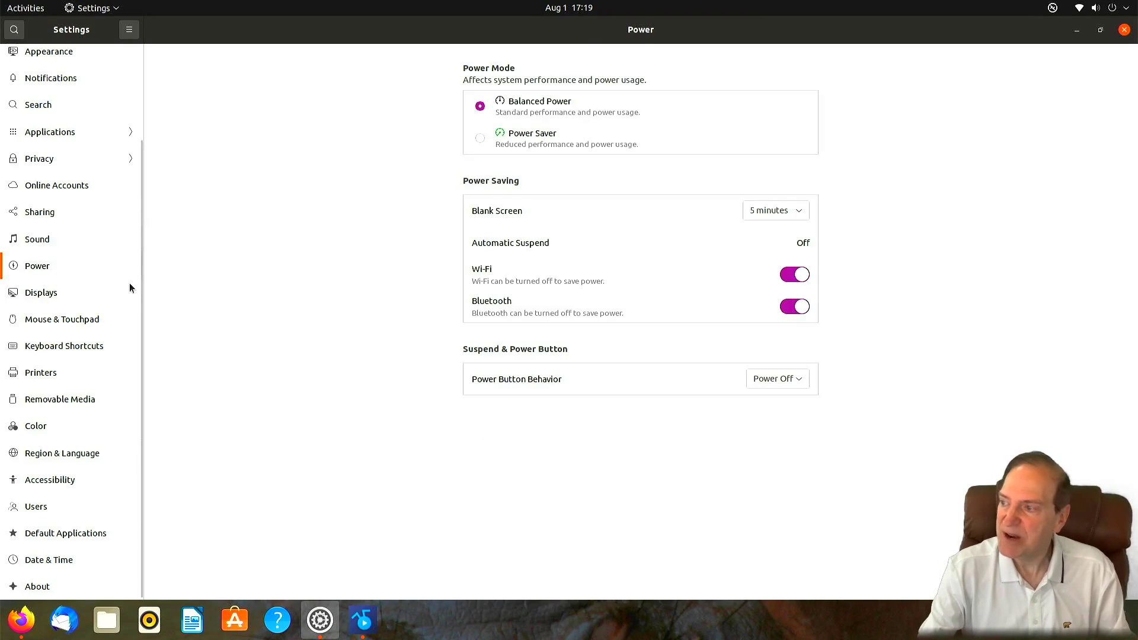
pyautogui.click(799, 214)
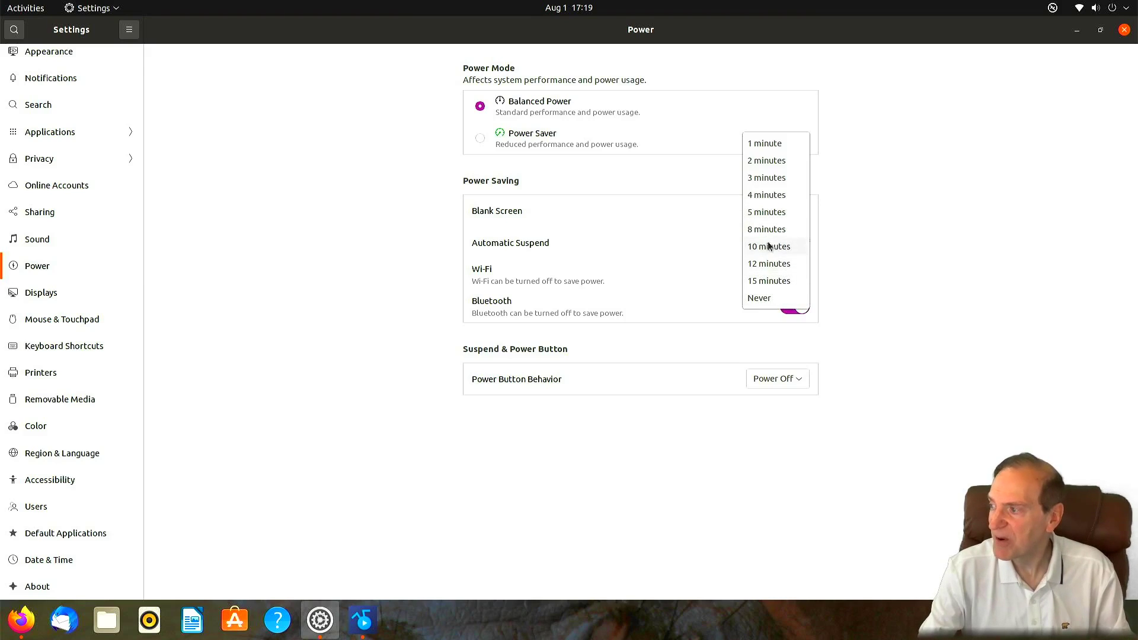
pyautogui.click(766, 281)
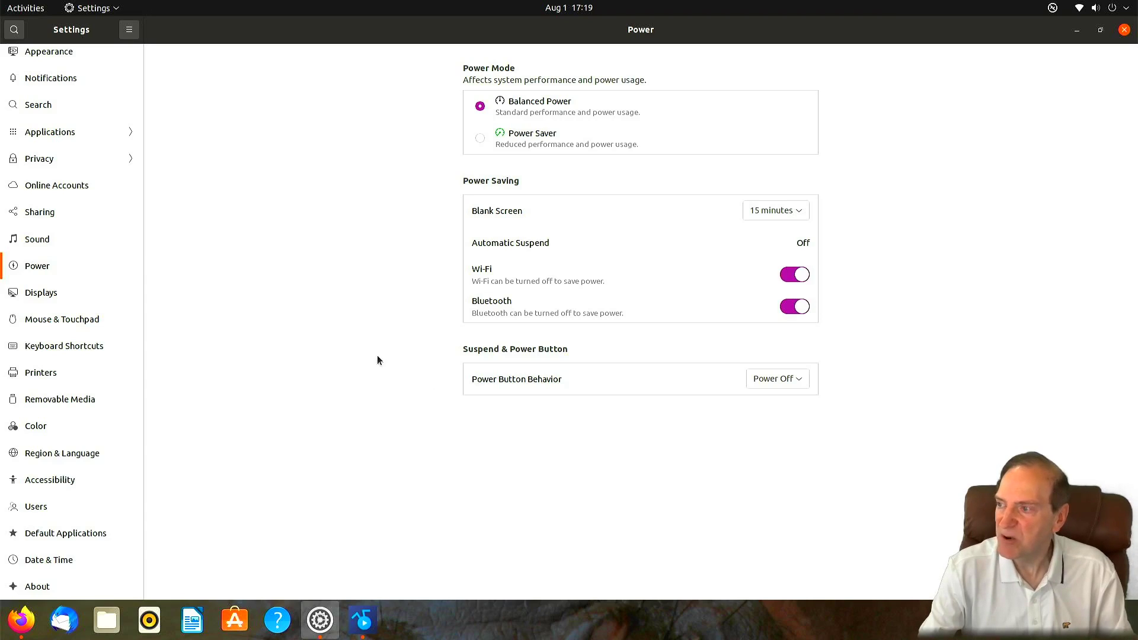
# - Review the Displays, Mouse & Touchpad and Keyboard Shortcuts settings
pyautogui.click(52, 293)
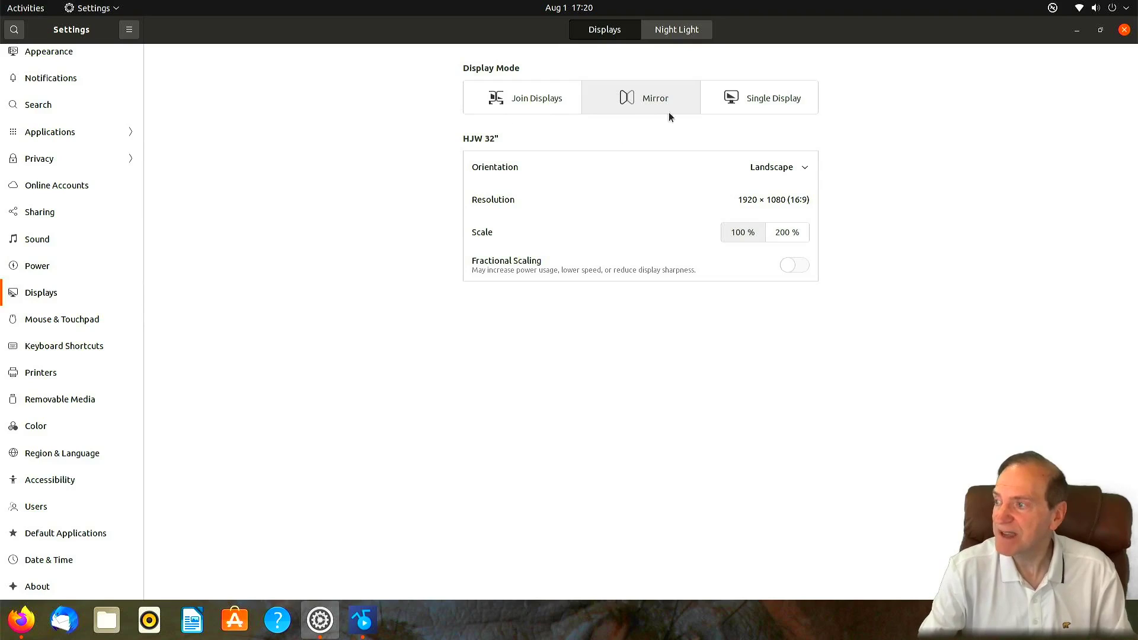
pyautogui.click(55, 322)
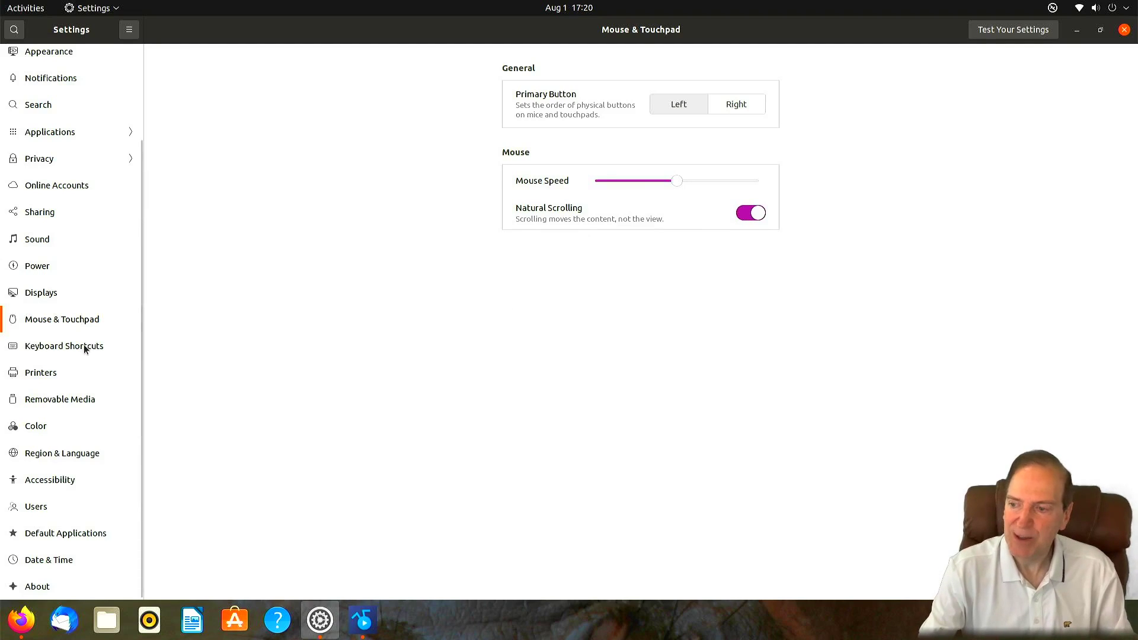
pyautogui.click(118, 347)
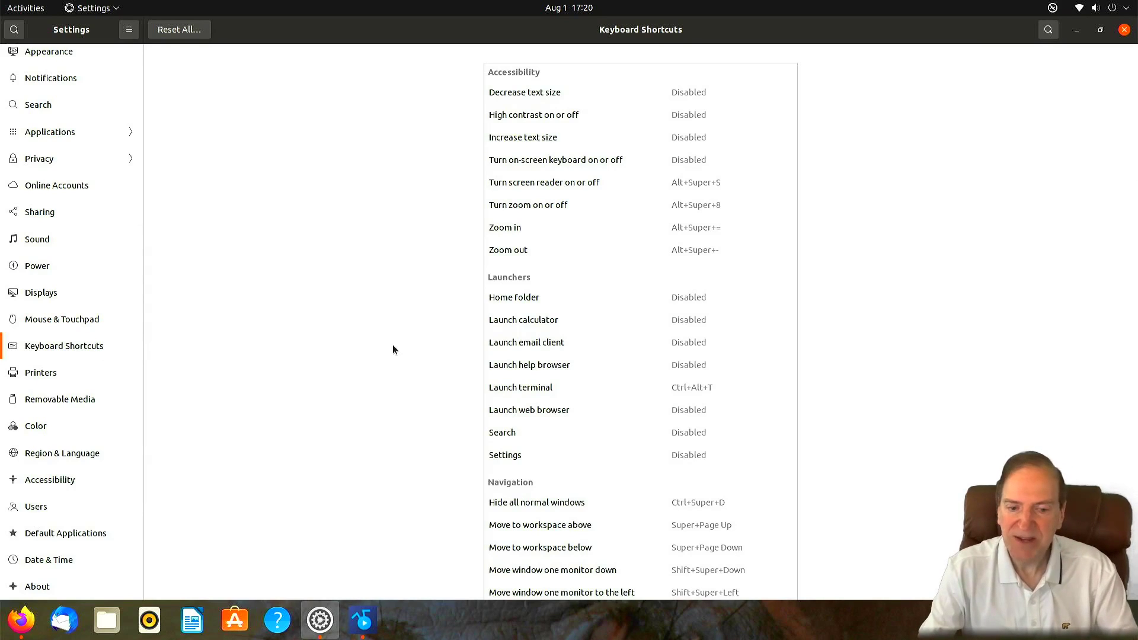
# - Search the Activities overview for "fir", switch to Firefox from the results, and close its window
pyautogui.press('super')
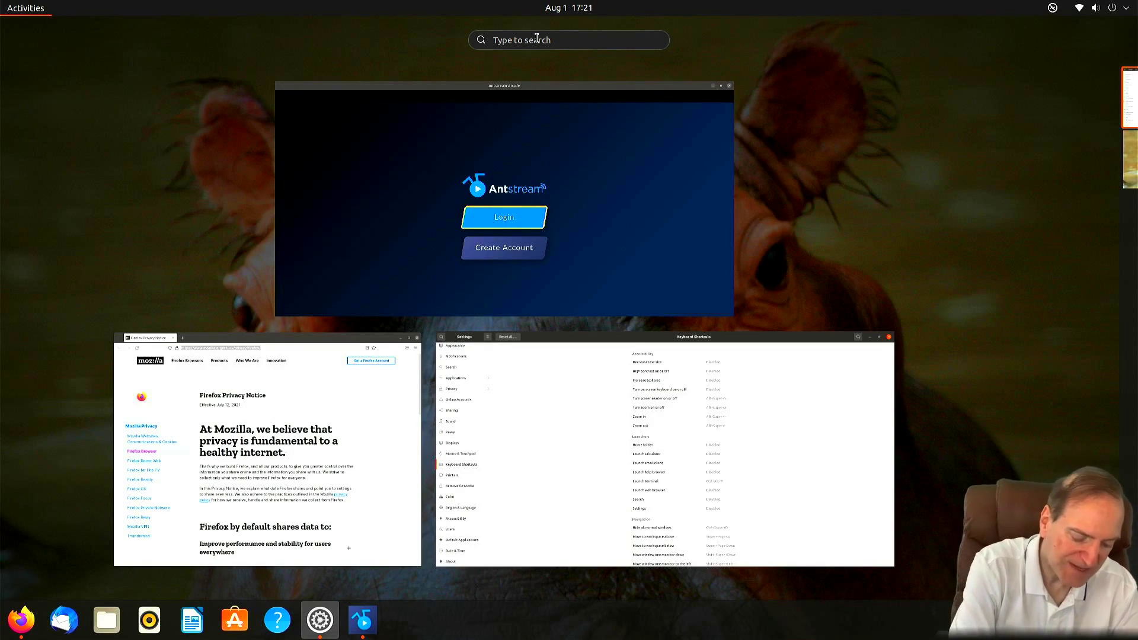
pyautogui.write('firt')
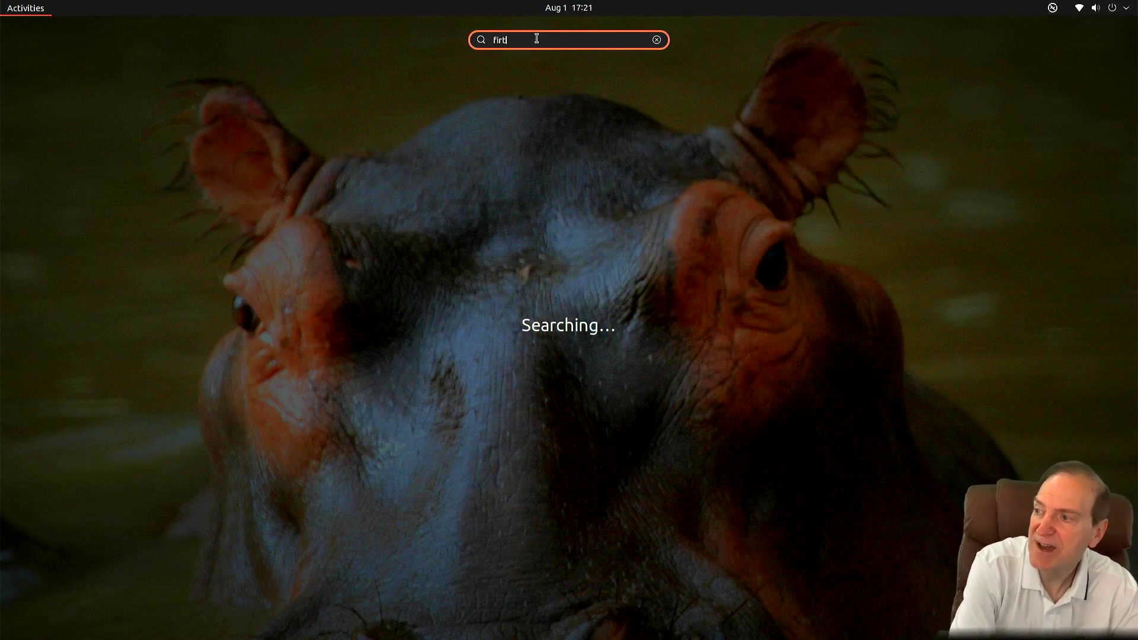
pyautogui.press('BackSpace')
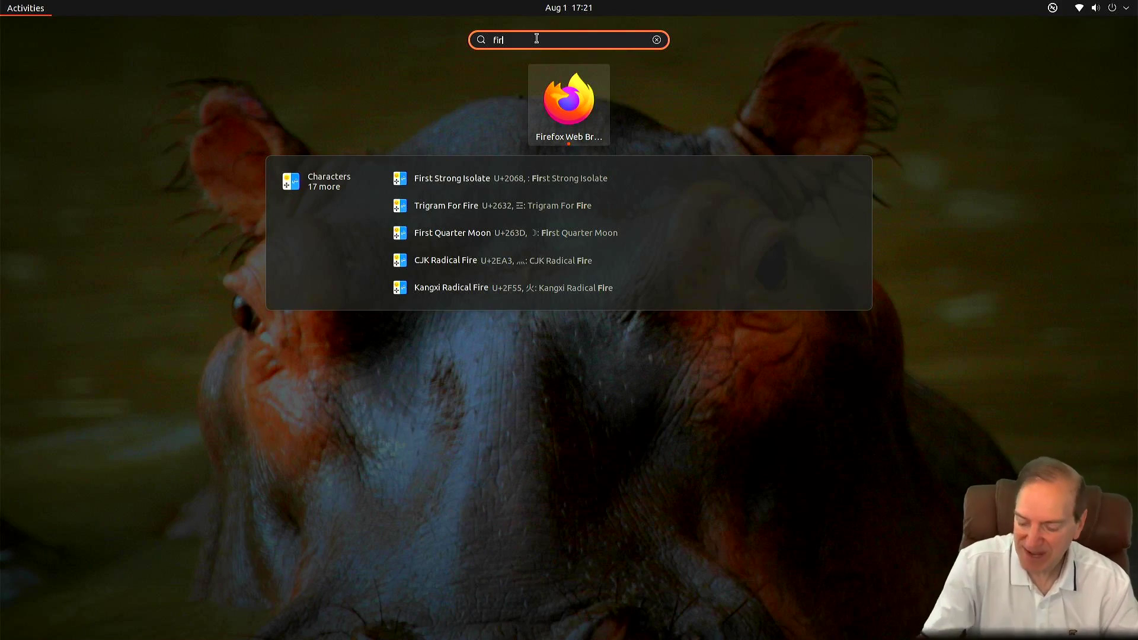
pyautogui.press('Return')
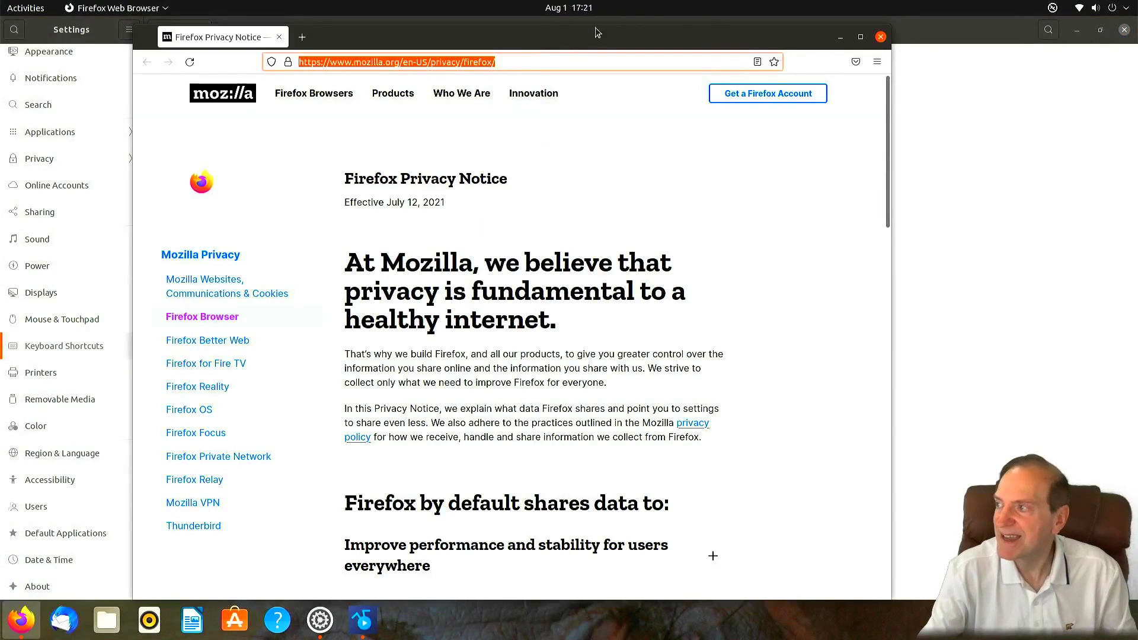
pyautogui.click(881, 38)
# - Review the Printers, Removable Media and Users settings, and look at the Activities overview before returning to Settings
pyautogui.click(46, 373)
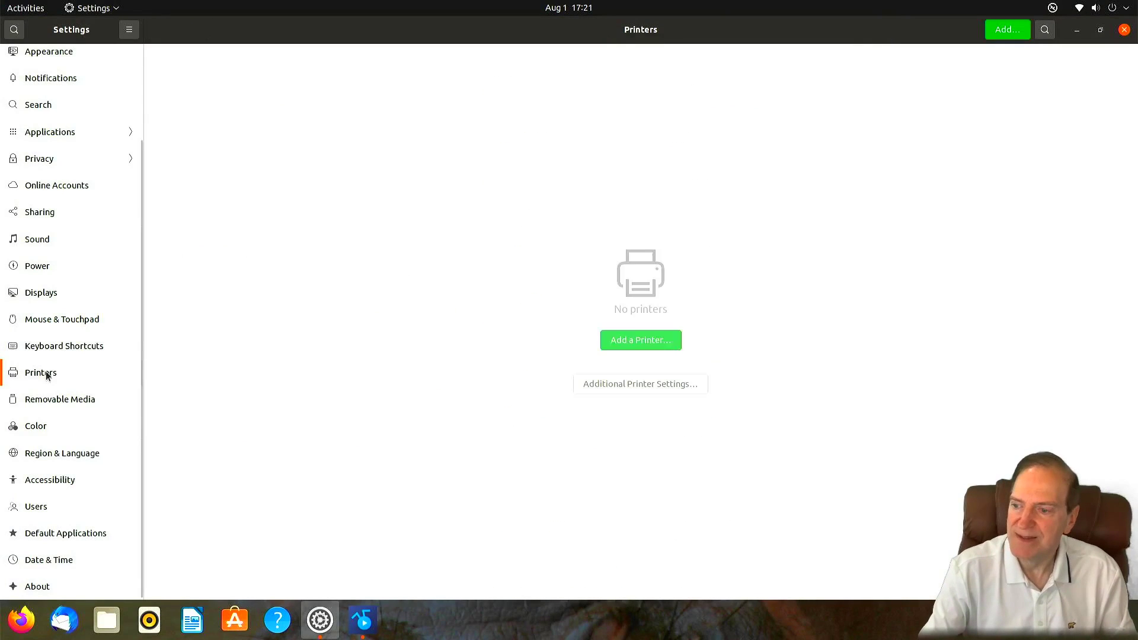
pyautogui.click(66, 398)
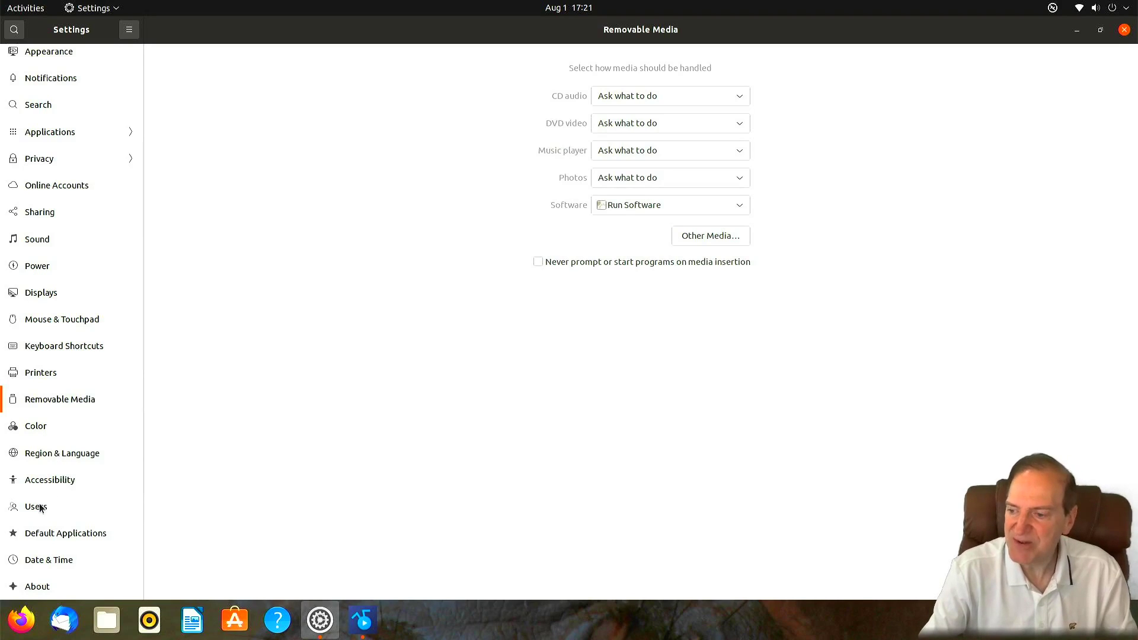
pyautogui.click(84, 504)
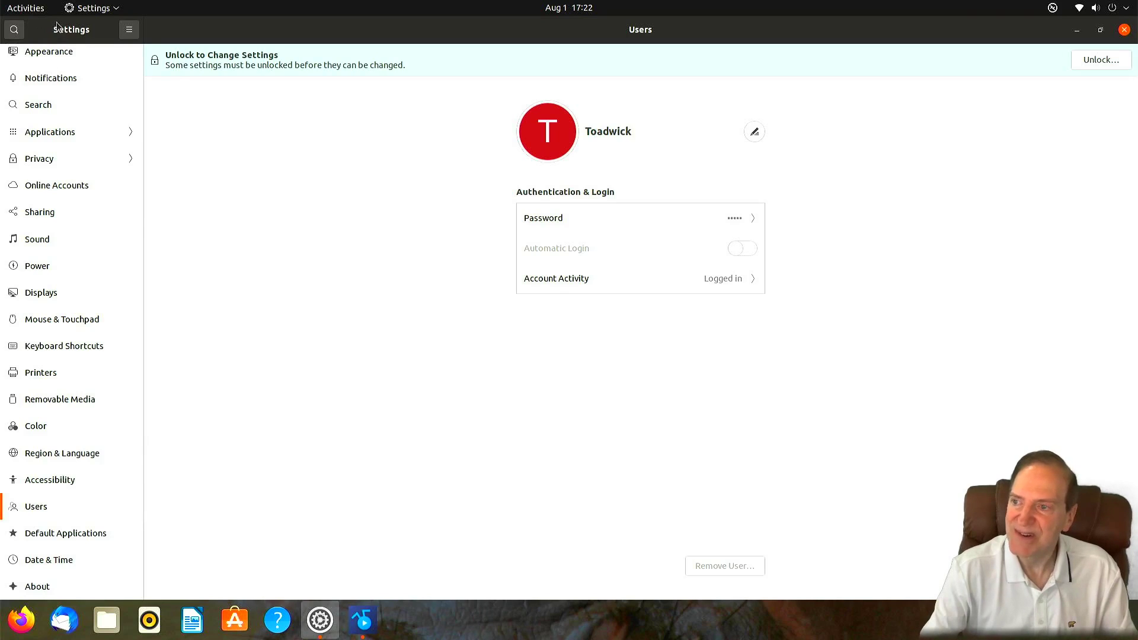
pyautogui.click(88, 10)
pyautogui.click(35, 9)
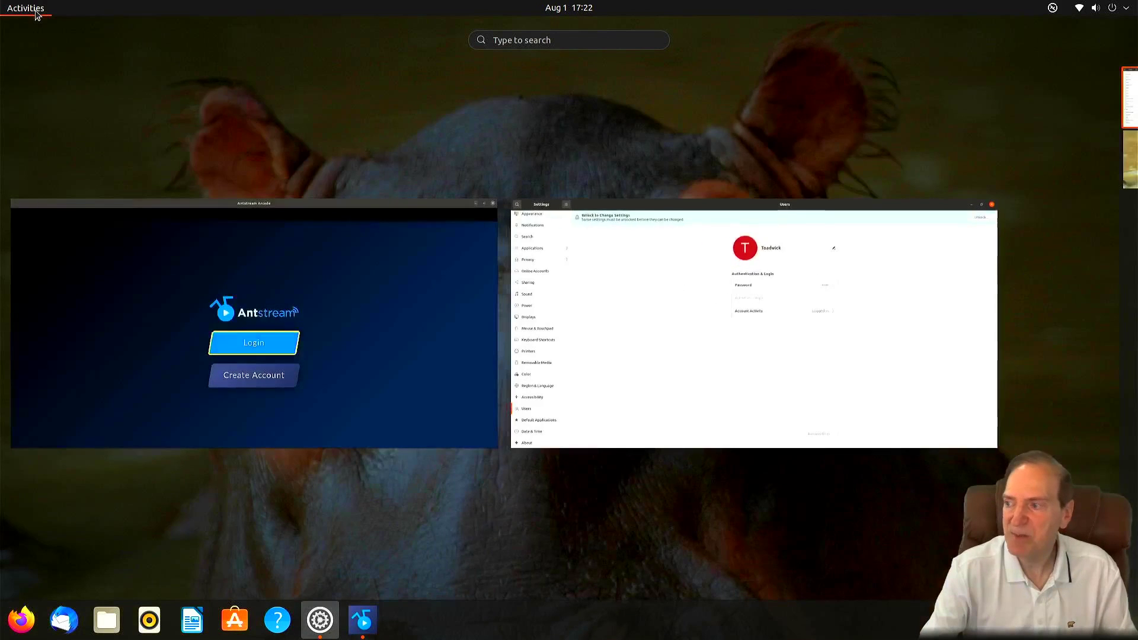
pyautogui.click(31, 17)
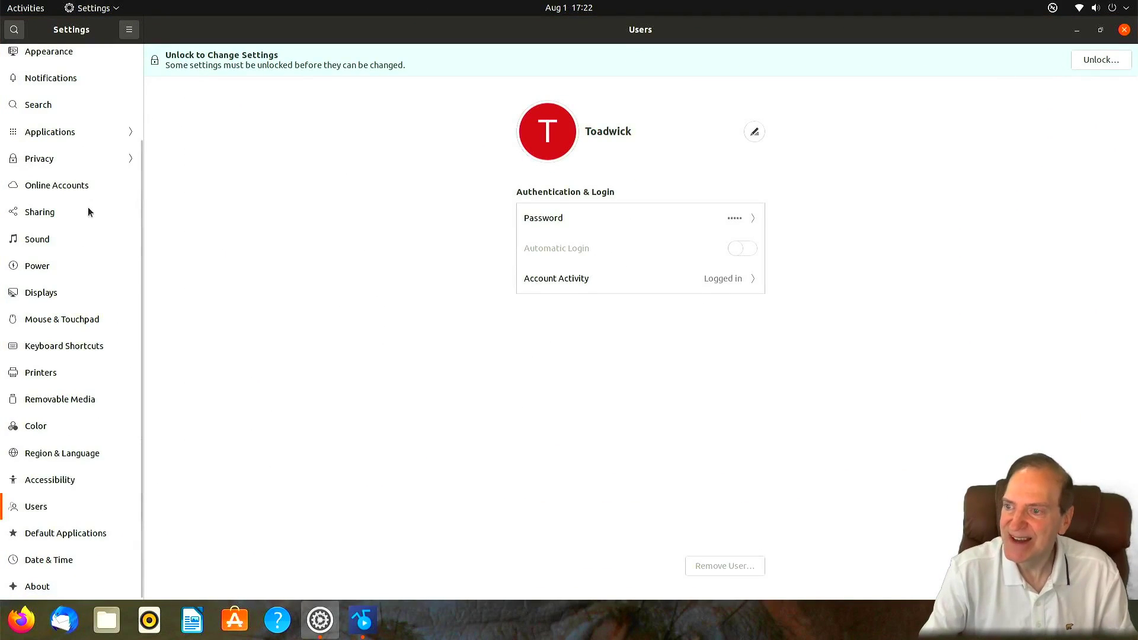
# - Set the dock's position on screen to Left in the Appearance settings
pyautogui.click(49, 56)
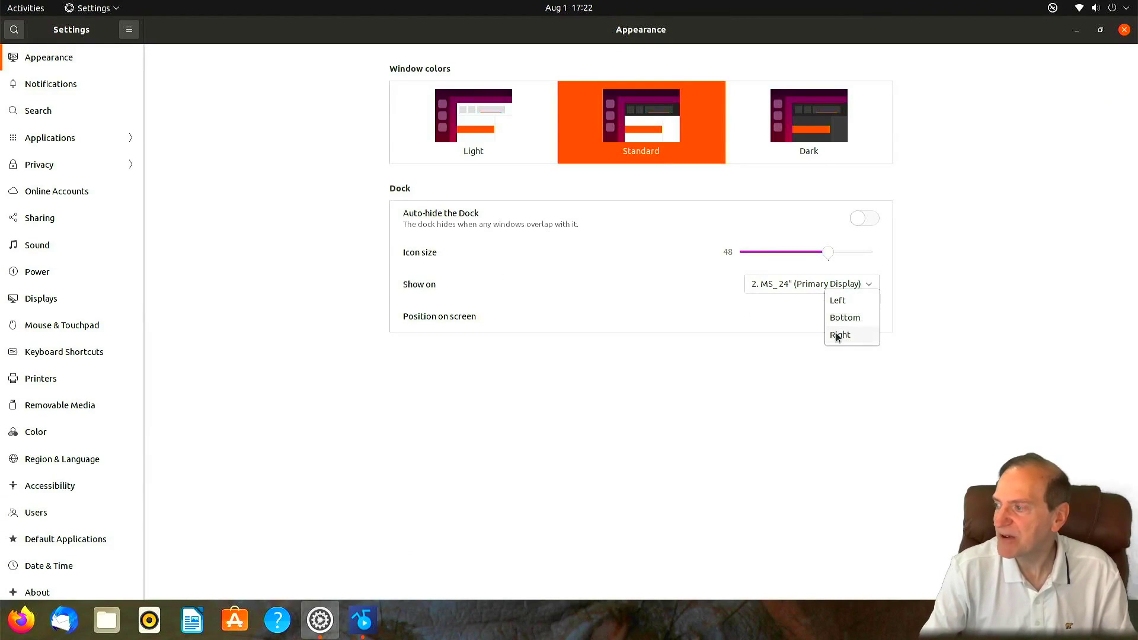
pyautogui.click(839, 303)
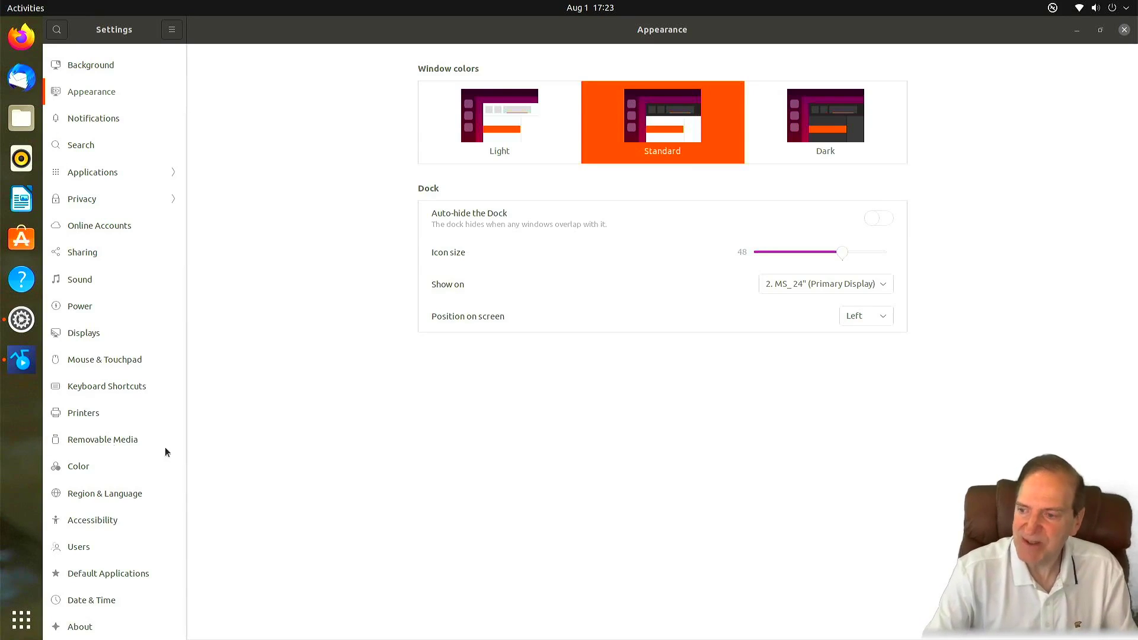
pyautogui.click(354, 454)
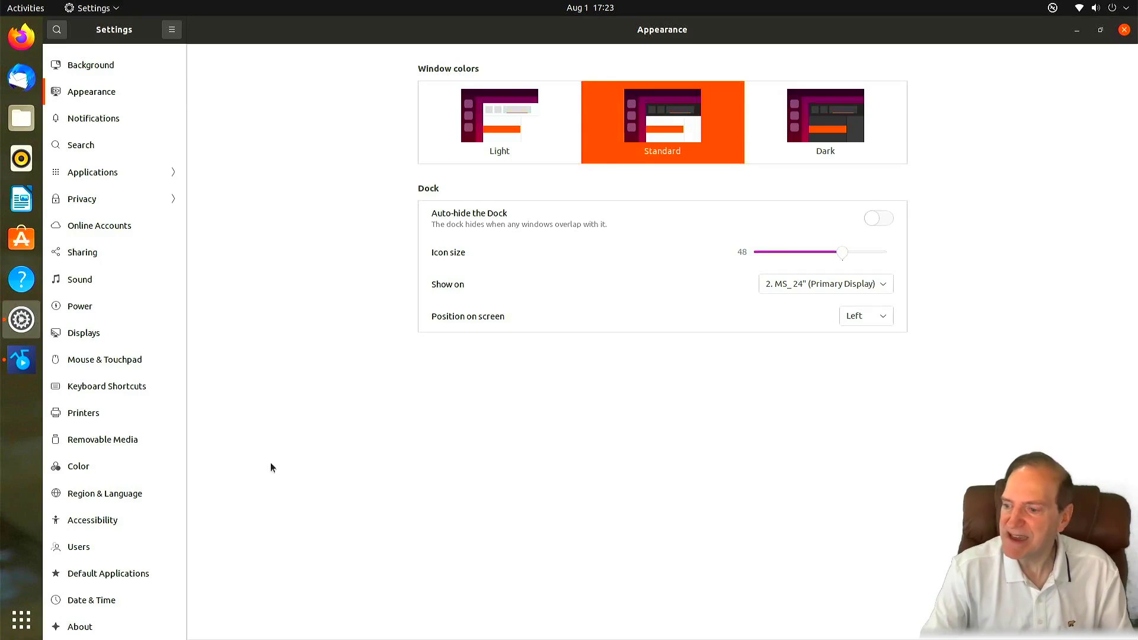
# - Set the user account's picture to the coffee cup image in the Users settings
pyautogui.click(109, 557)
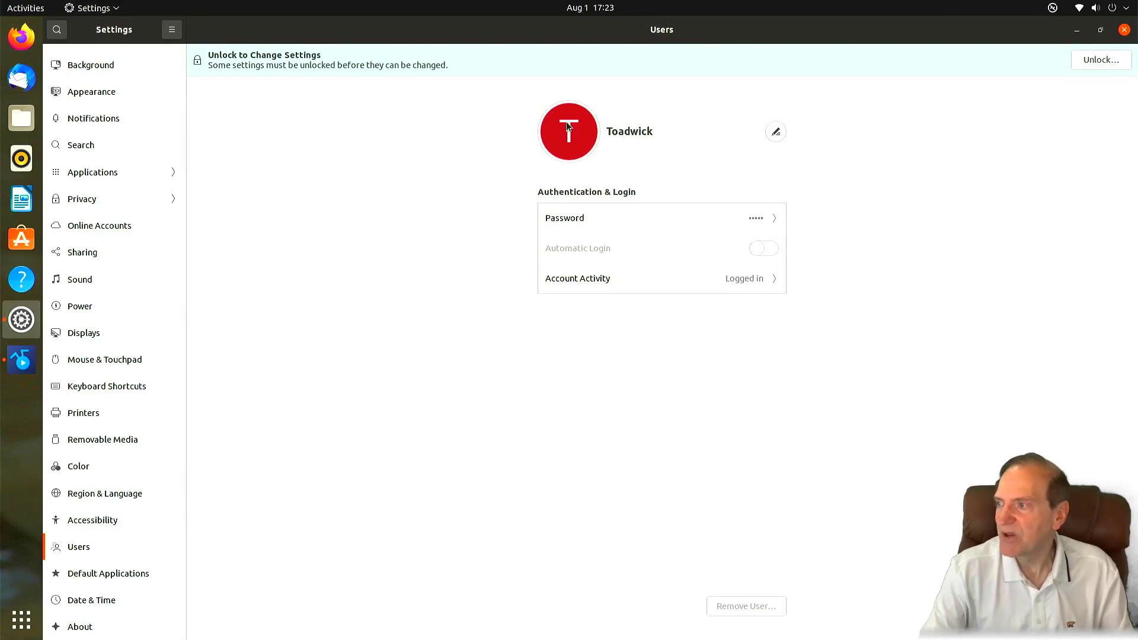
pyautogui.click(776, 132)
pyautogui.click(547, 147)
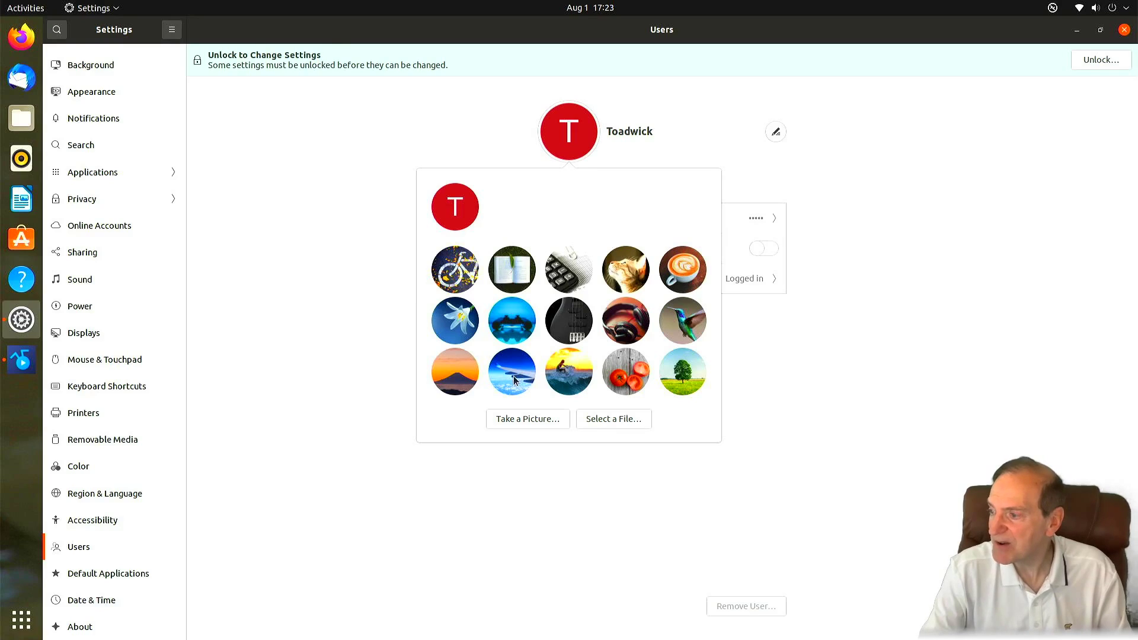
pyautogui.click(685, 269)
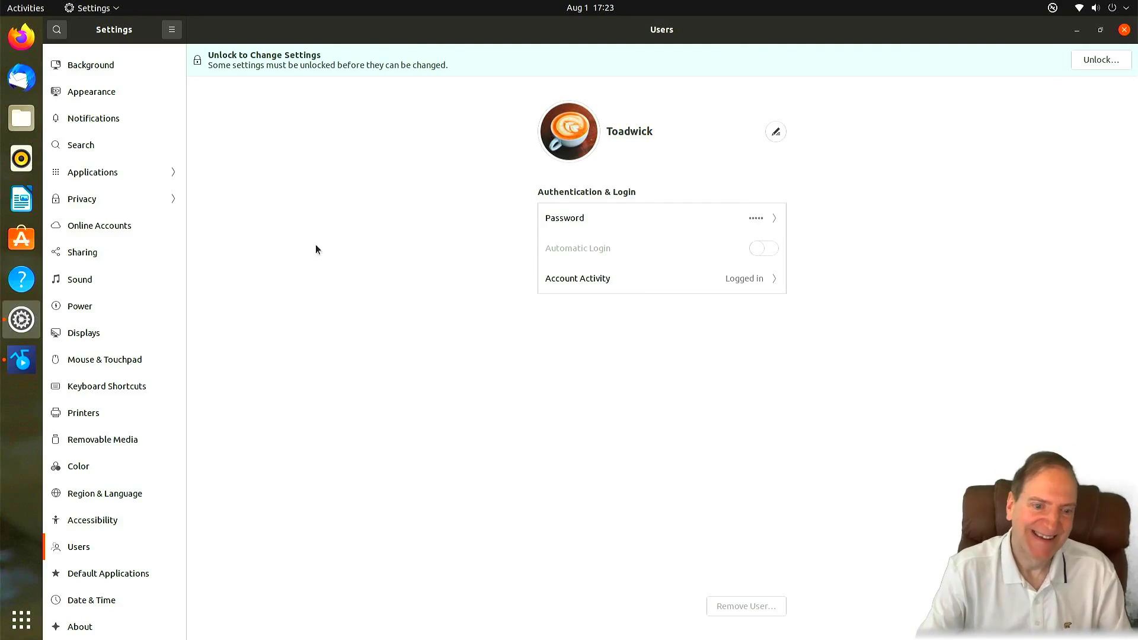
# - Review the Default Applications, Date & Time and About pages
pyautogui.click(96, 575)
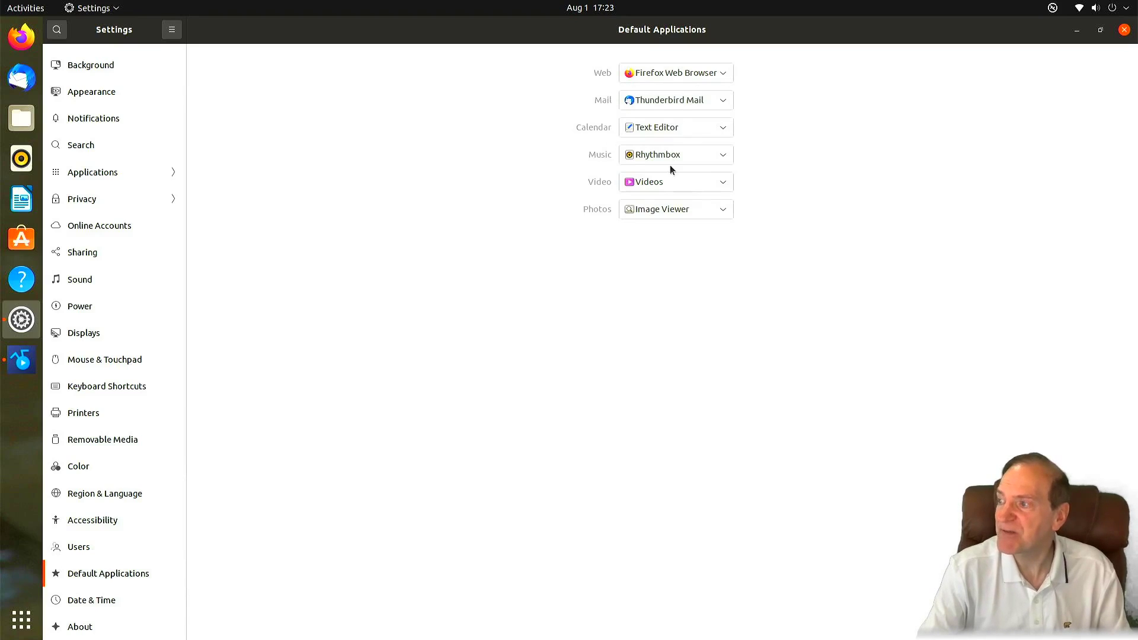
pyautogui.click(724, 75)
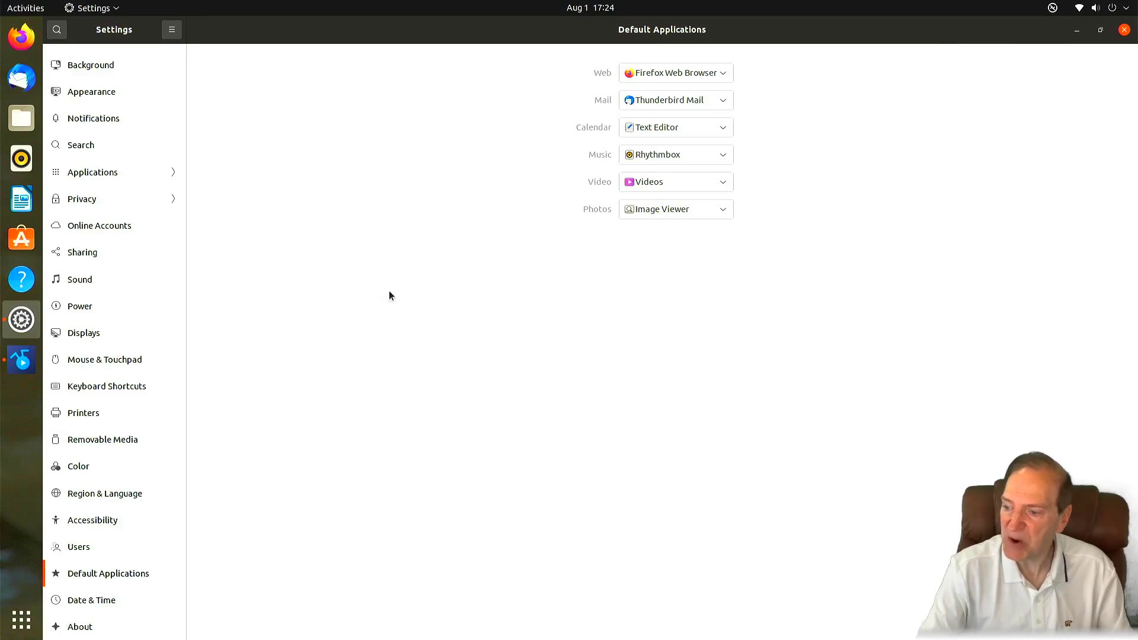
pyautogui.click(148, 598)
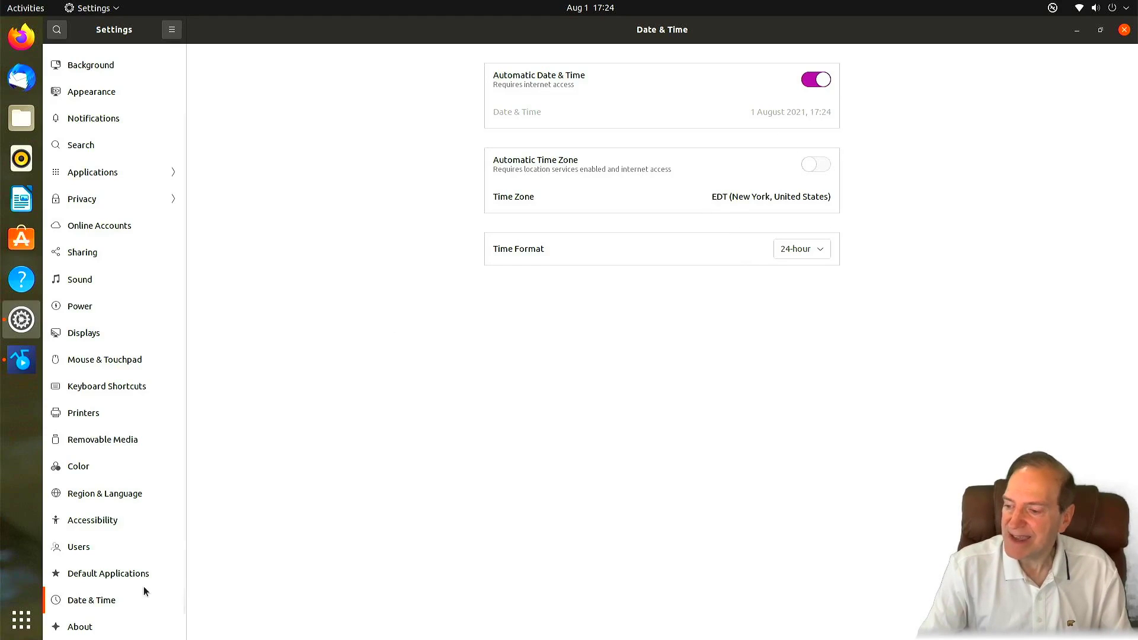
pyautogui.click(85, 627)
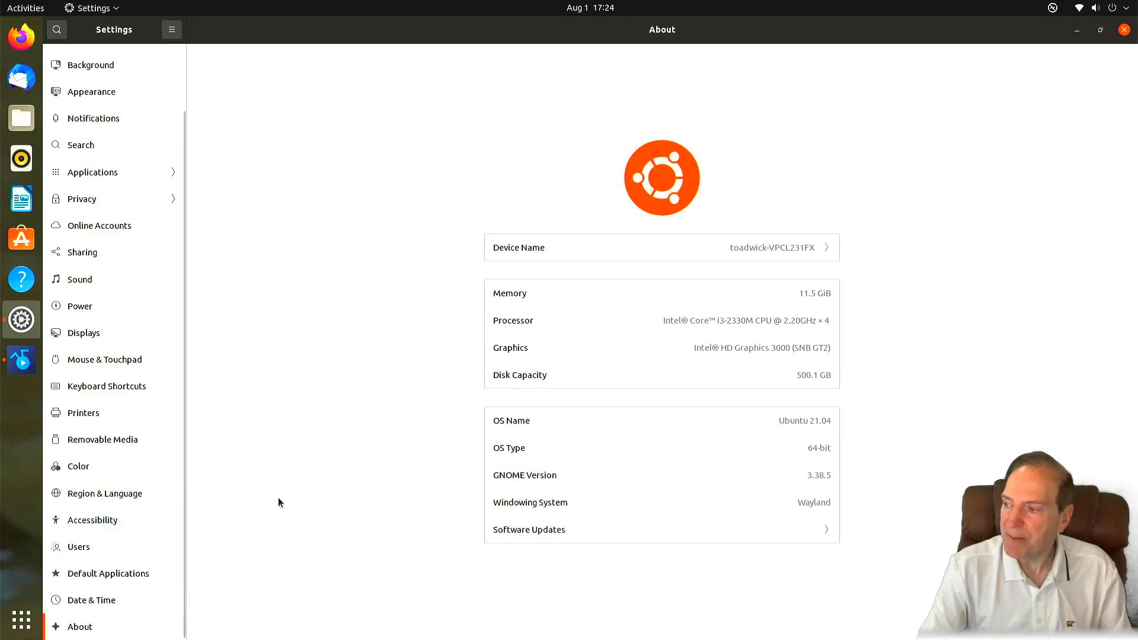
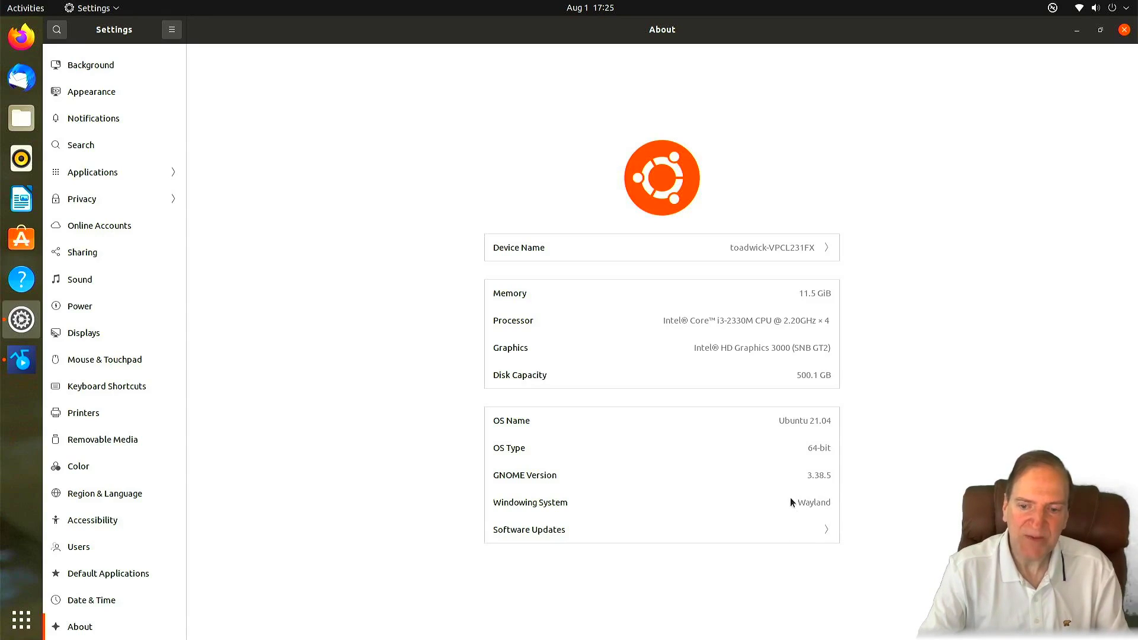
# - Open Software & Updates from the About page and examine the update settings, including the options for security updates
pyautogui.click(827, 528)
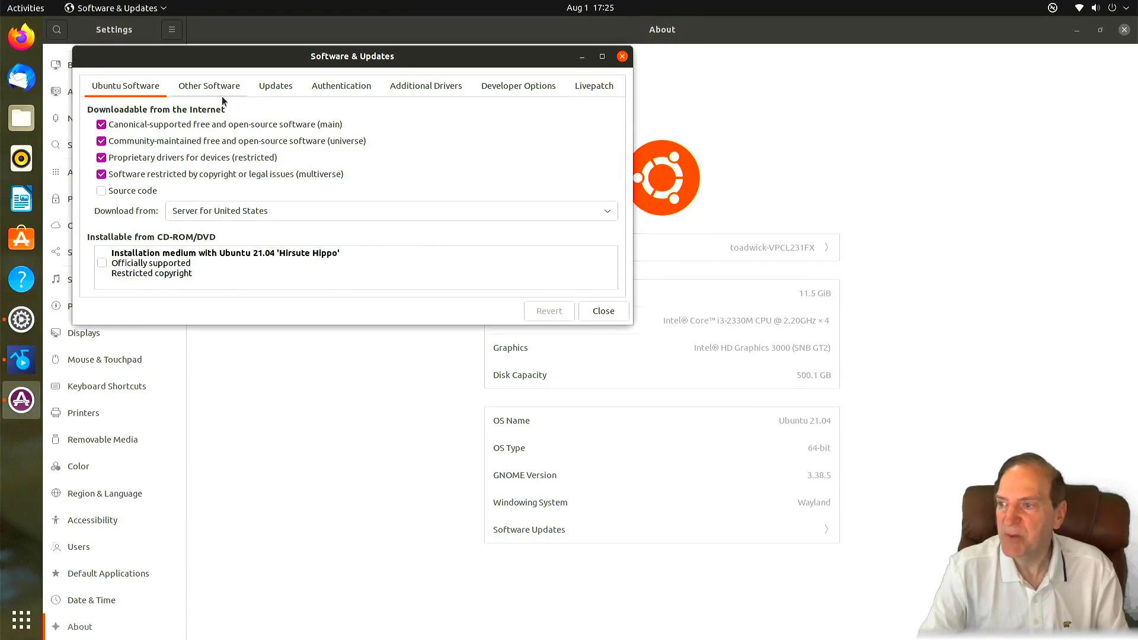
pyautogui.click(270, 89)
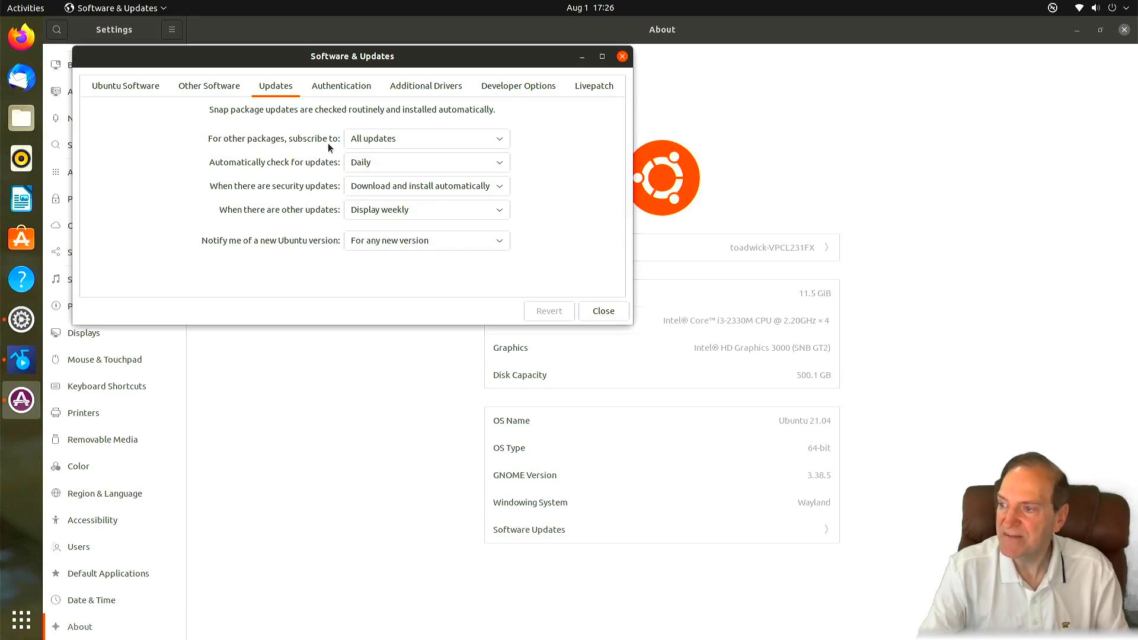
pyautogui.click(496, 188)
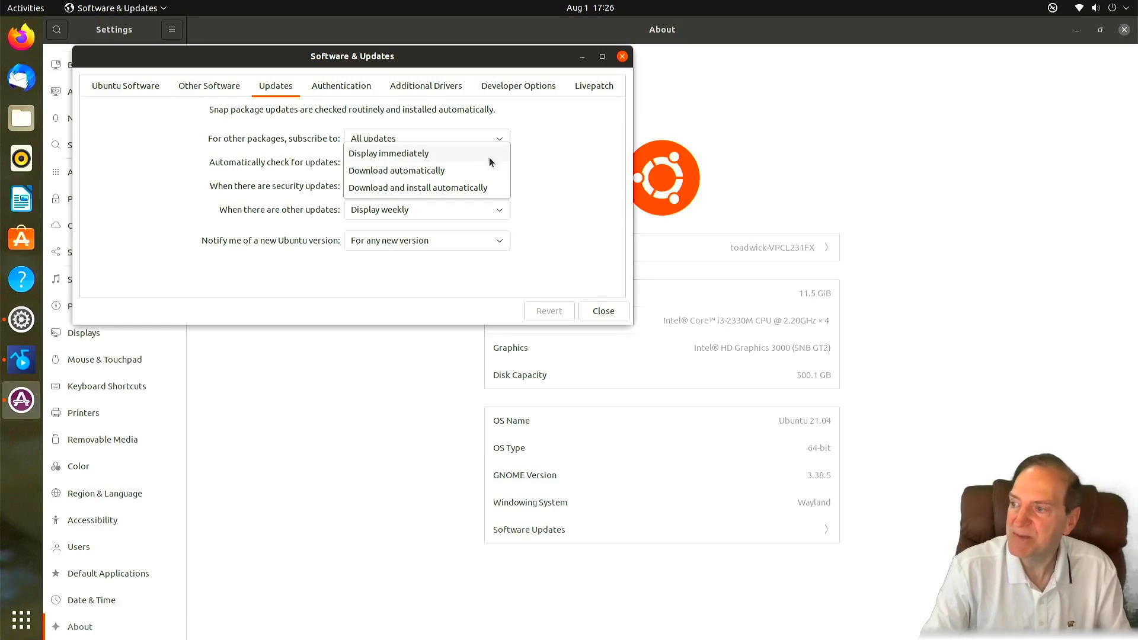
pyautogui.click(548, 156)
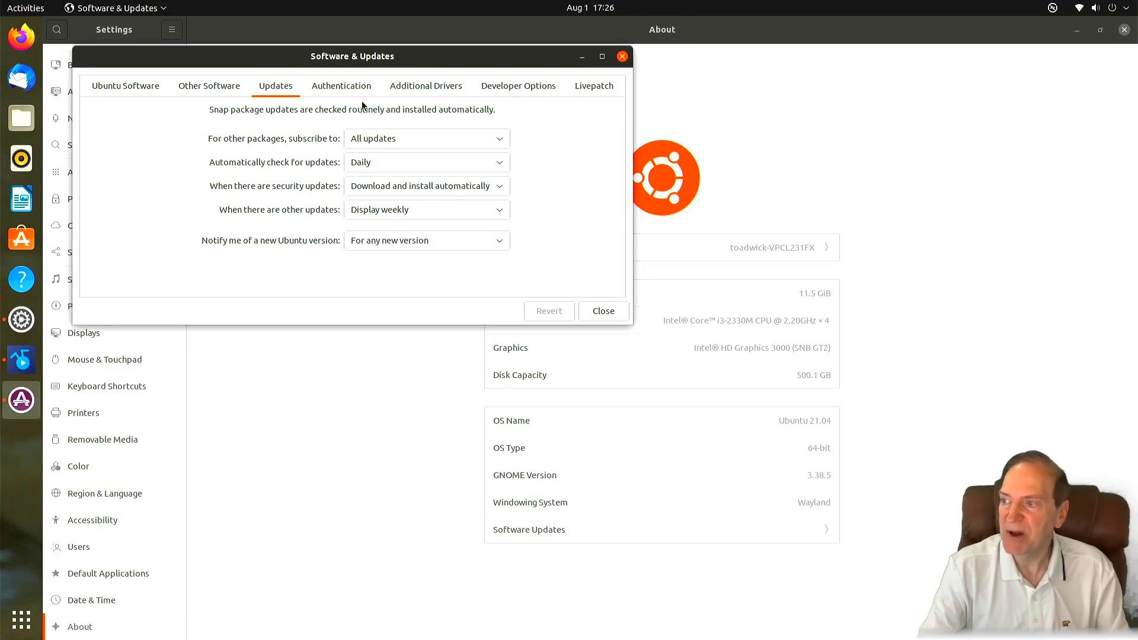
# - Review the Authentication, Additional Drivers, Developer Options and Livepatch pages, and close Software & Updates and Settings
pyautogui.click(333, 89)
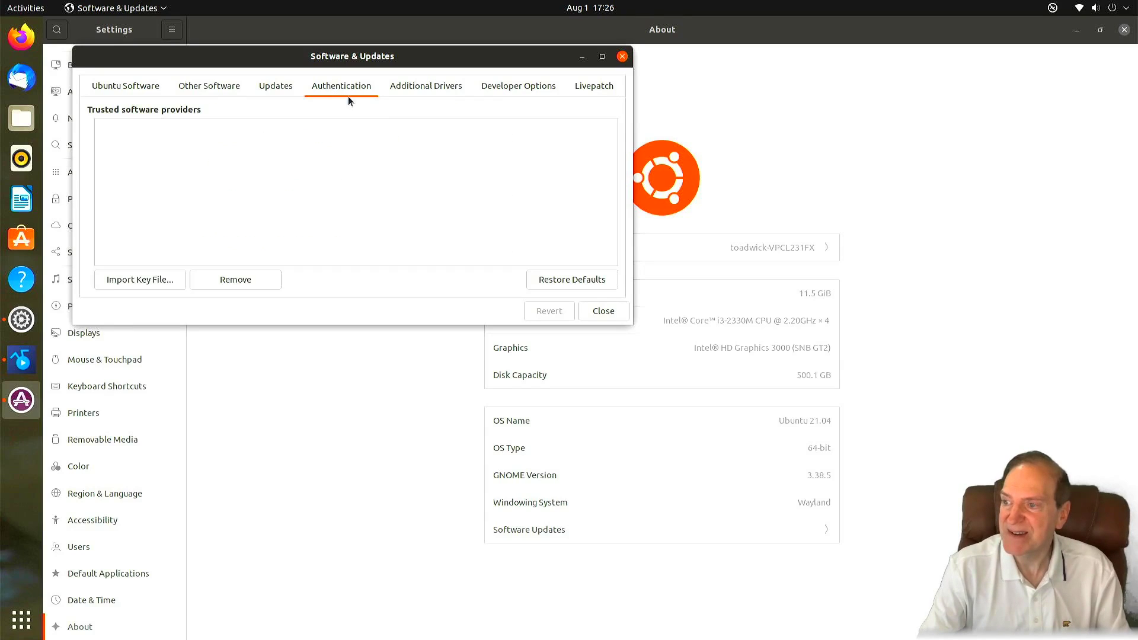
pyautogui.click(423, 87)
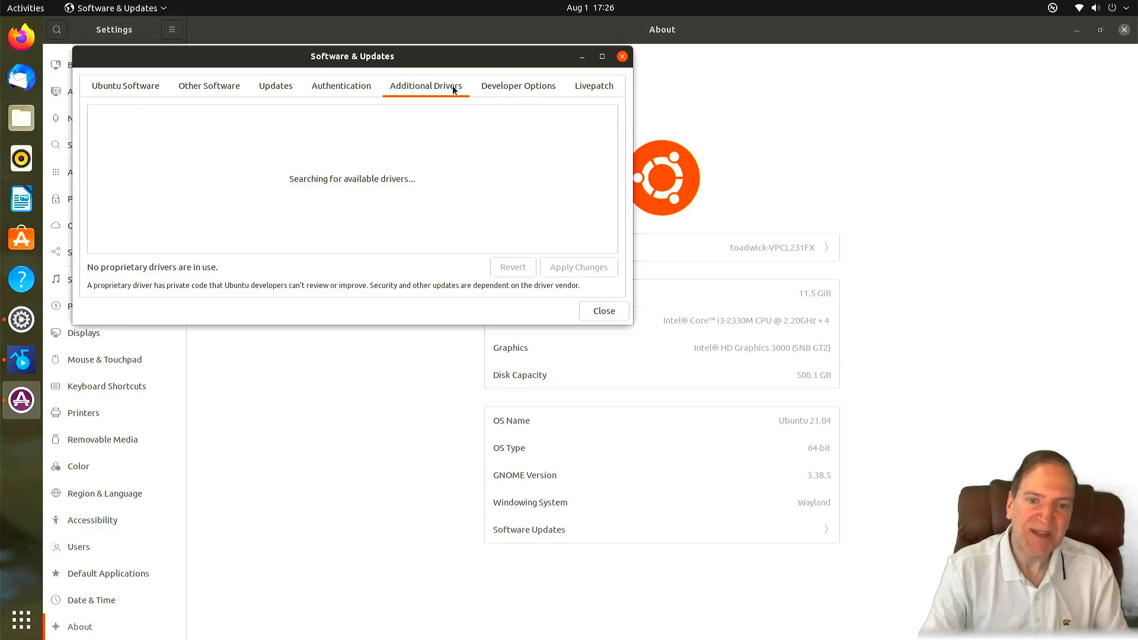
pyautogui.click(523, 89)
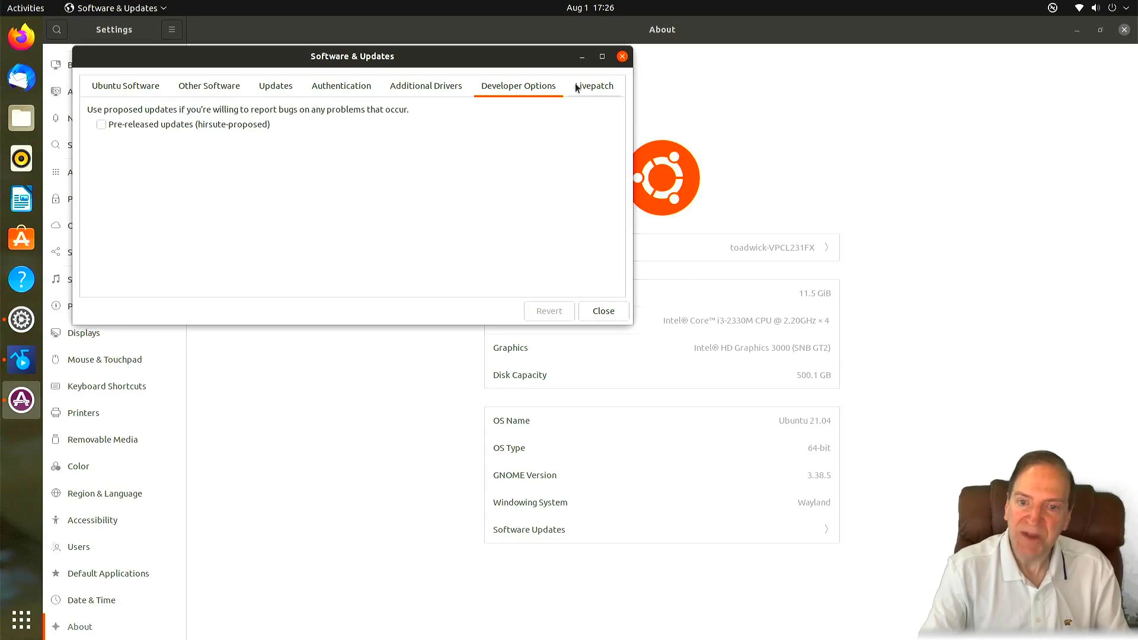
pyautogui.click(602, 87)
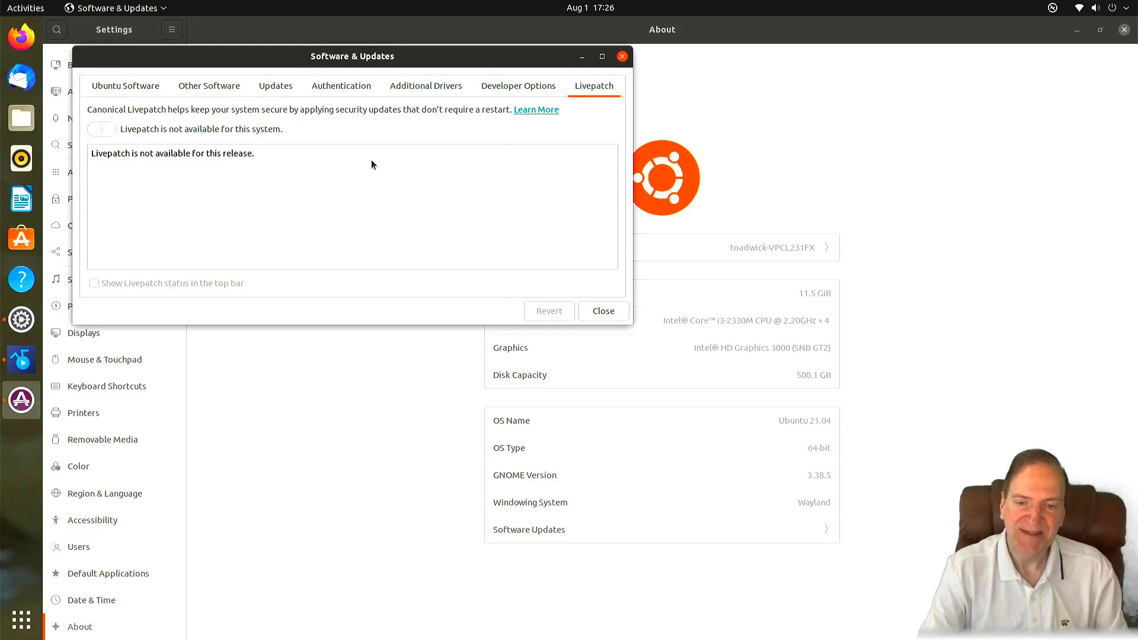
pyautogui.click(621, 56)
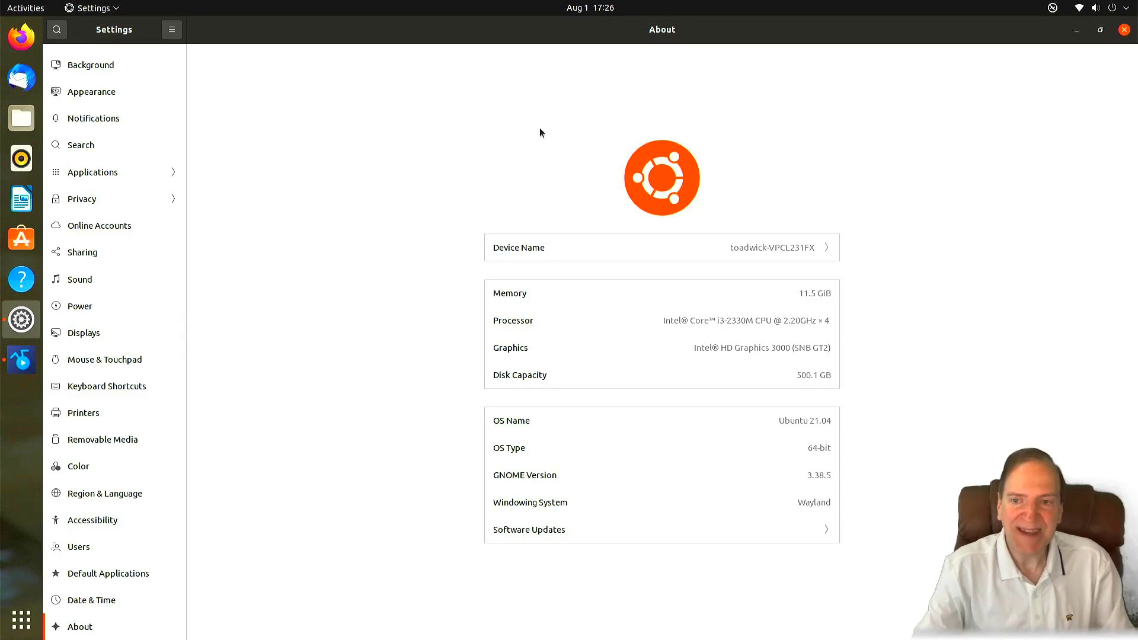
pyautogui.click(1123, 32)
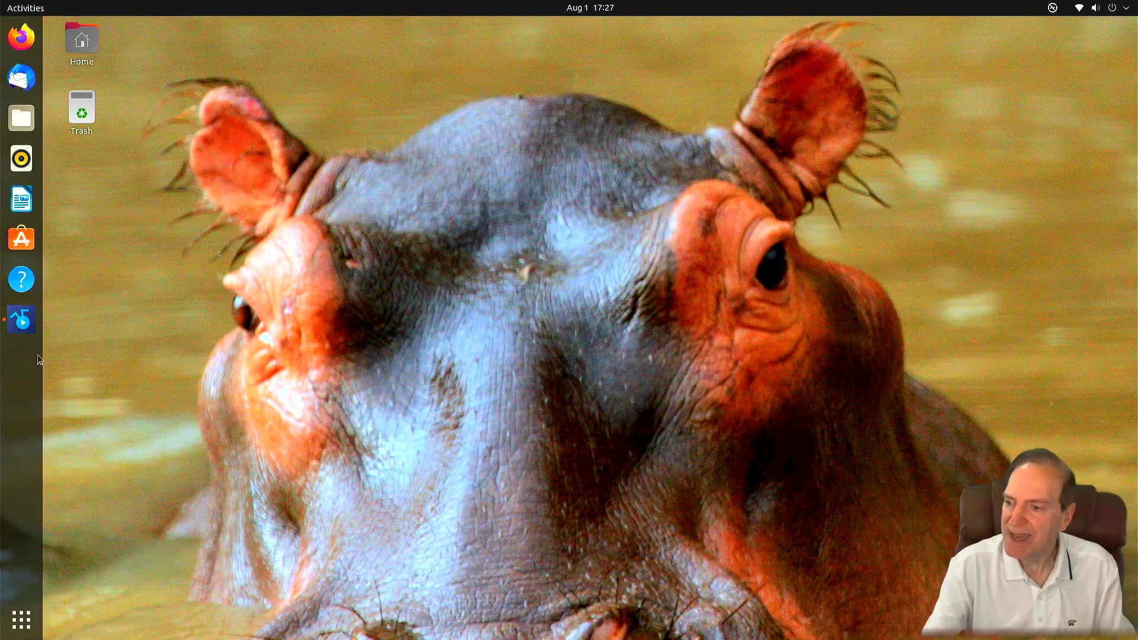
# - Switch to Antstream Arcade and proceed through its login to the display name setup
pyautogui.click(19, 326)
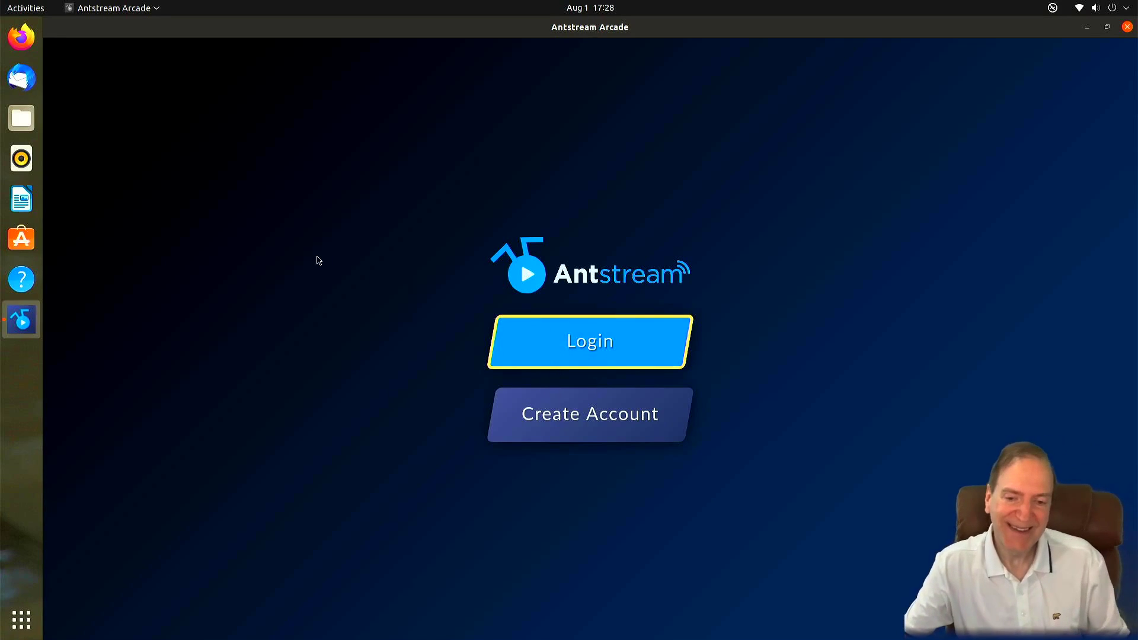
pyautogui.click(600, 347)
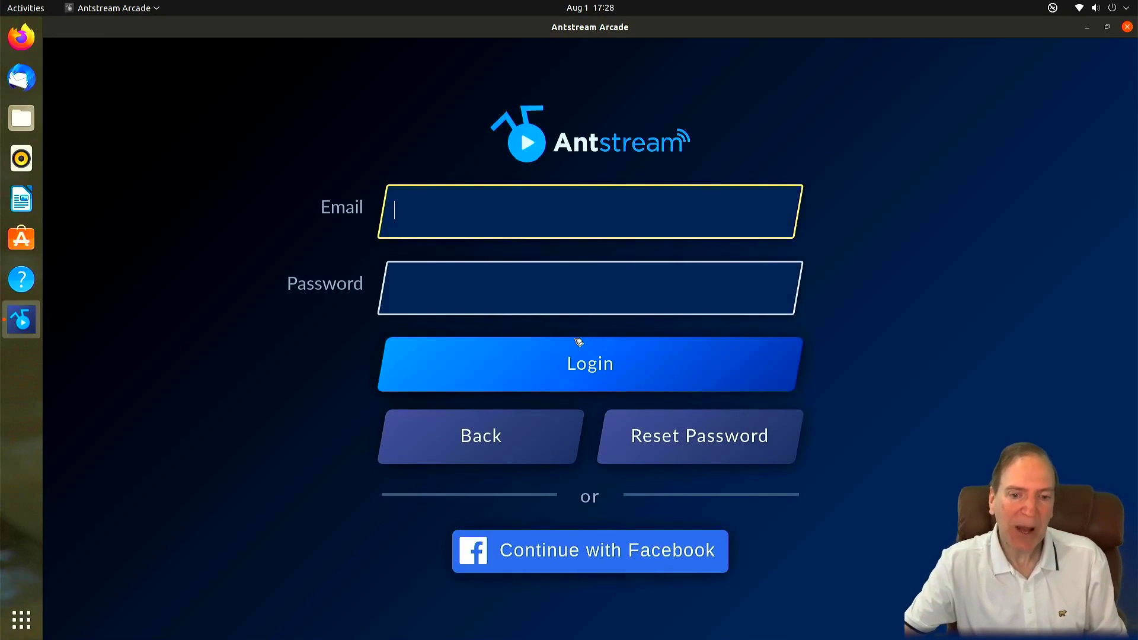
pyautogui.click(579, 343)
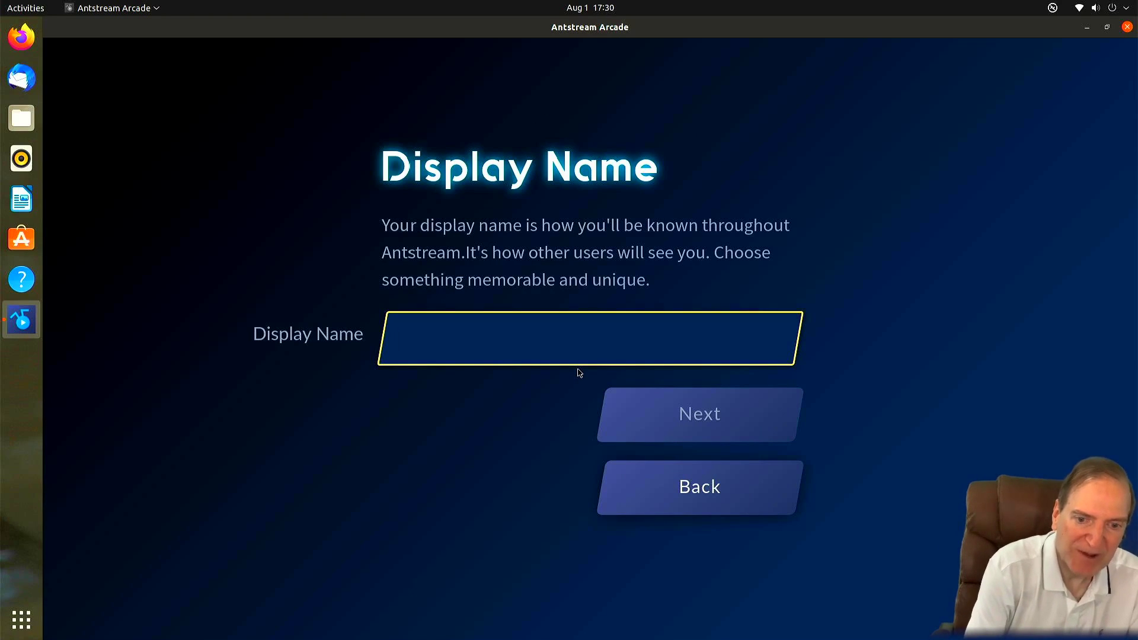
# - Try a pair of initials as the Antstream display name and clear the field
pyautogui.write('JK')
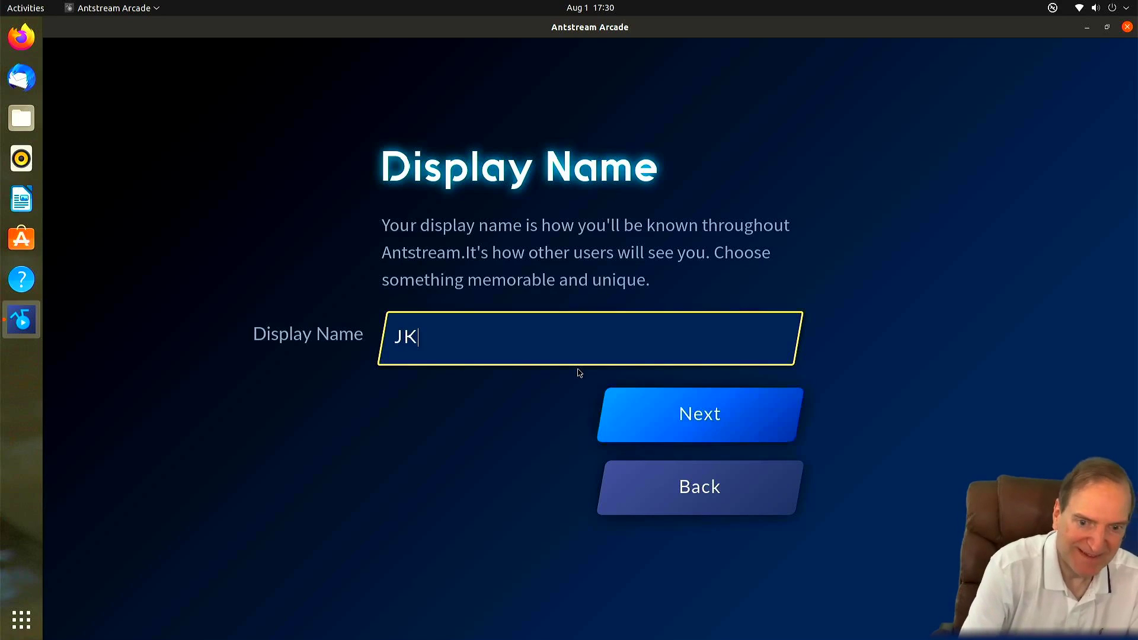
pyautogui.click(636, 402)
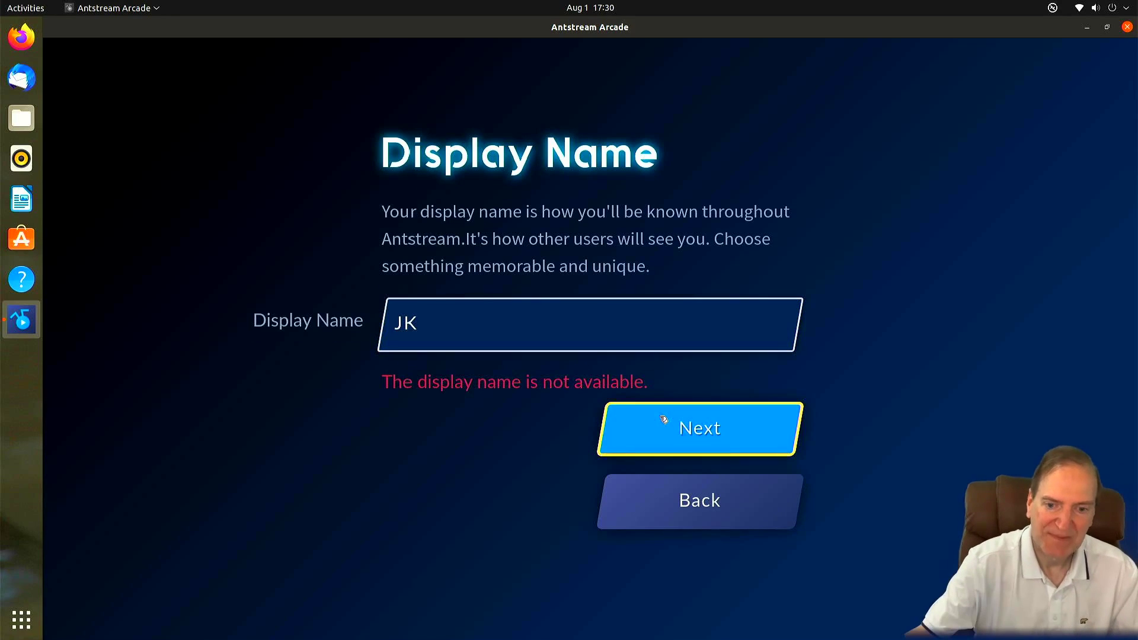
pyautogui.click(473, 322)
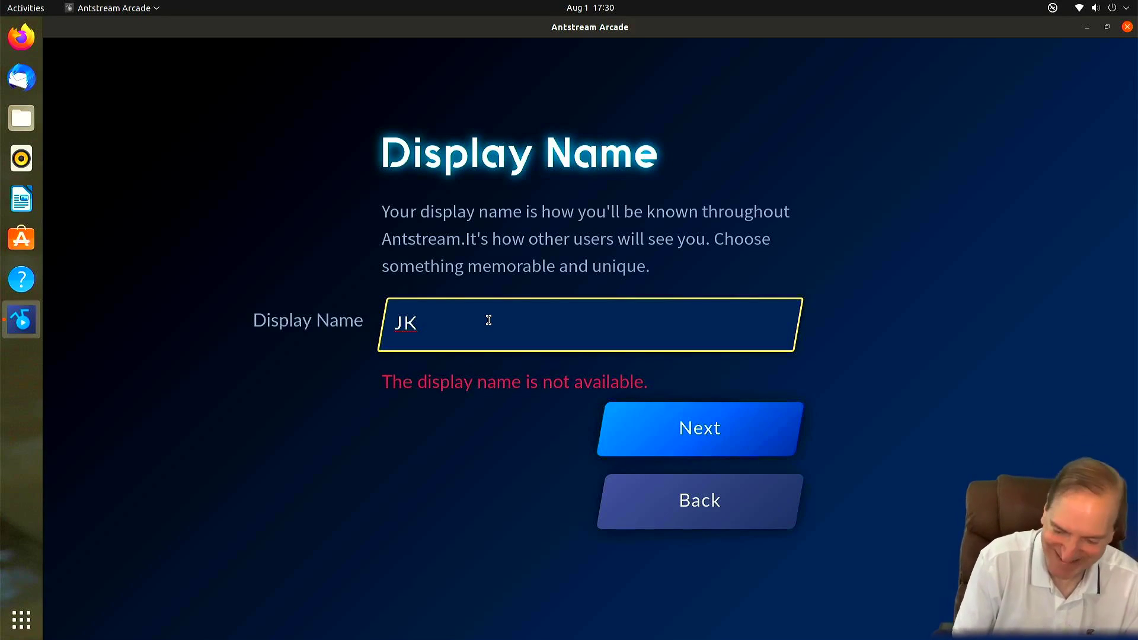
pyautogui.press('Delete')
pyautogui.press('Delete')
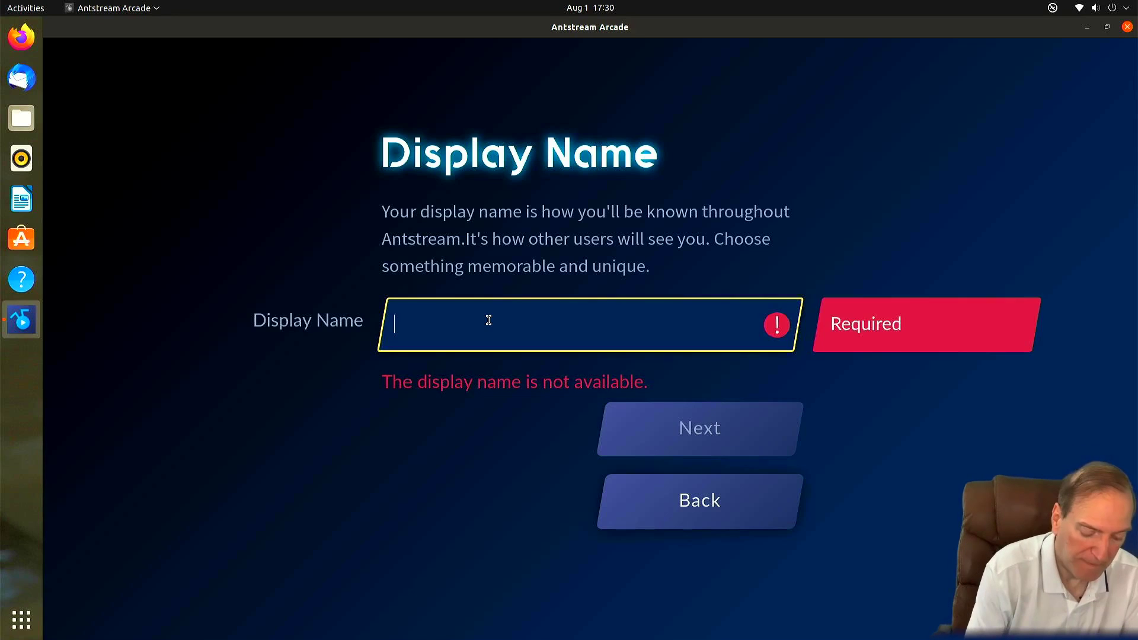
# - Set the display name to Anon7 and confirm the yellow Space Invader on blue as the avatar
pyautogui.write('Anon7')
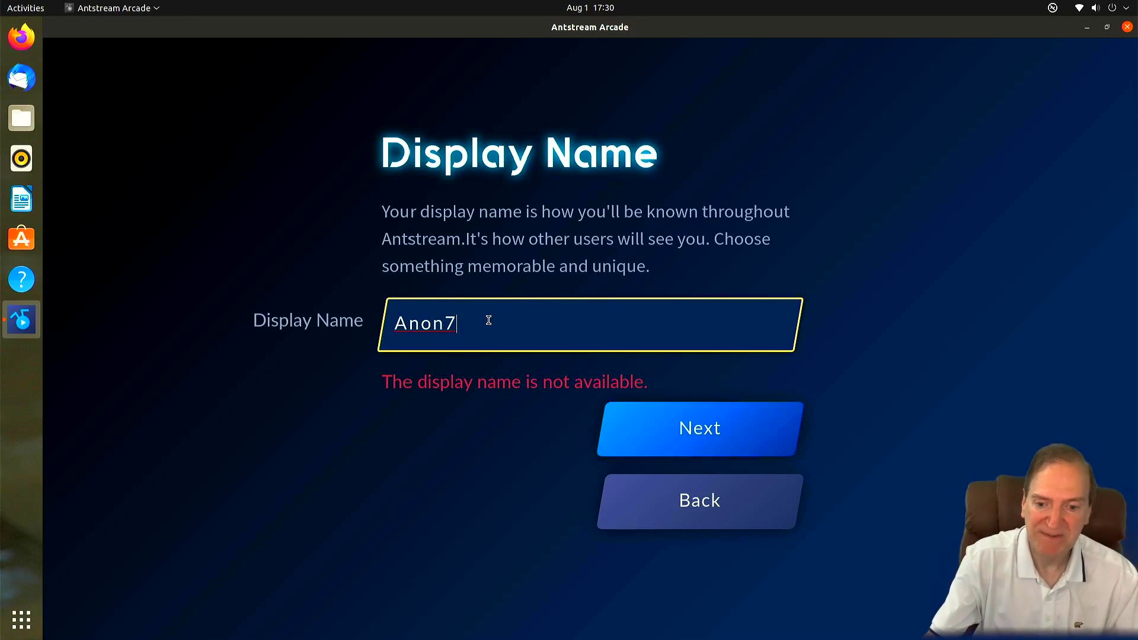
pyautogui.click(706, 434)
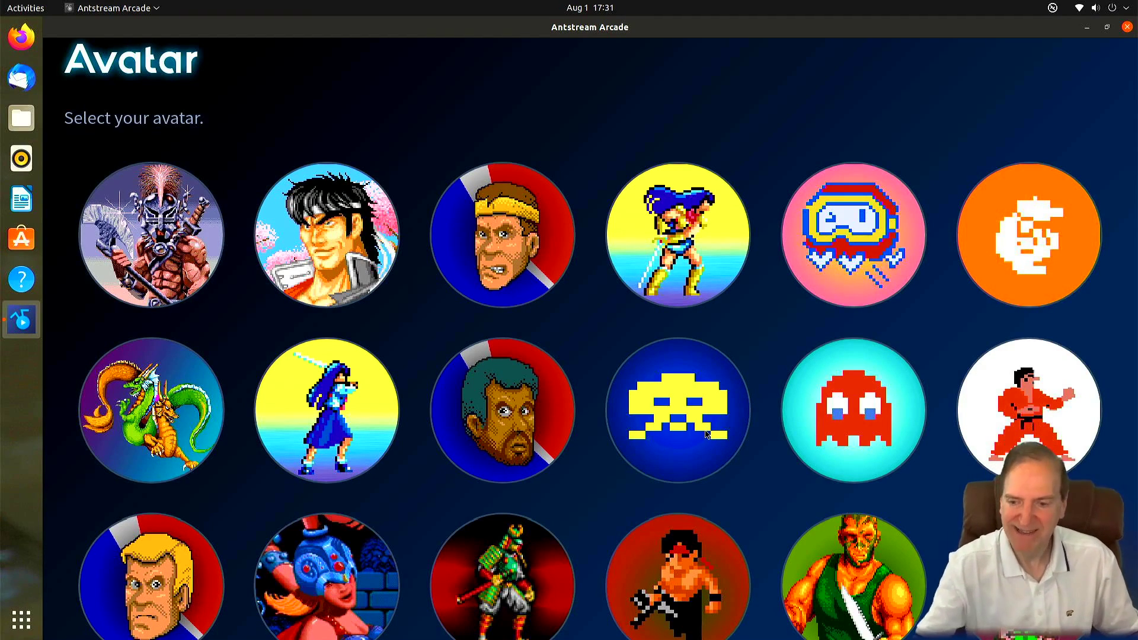
pyautogui.moveTo(999, 400)
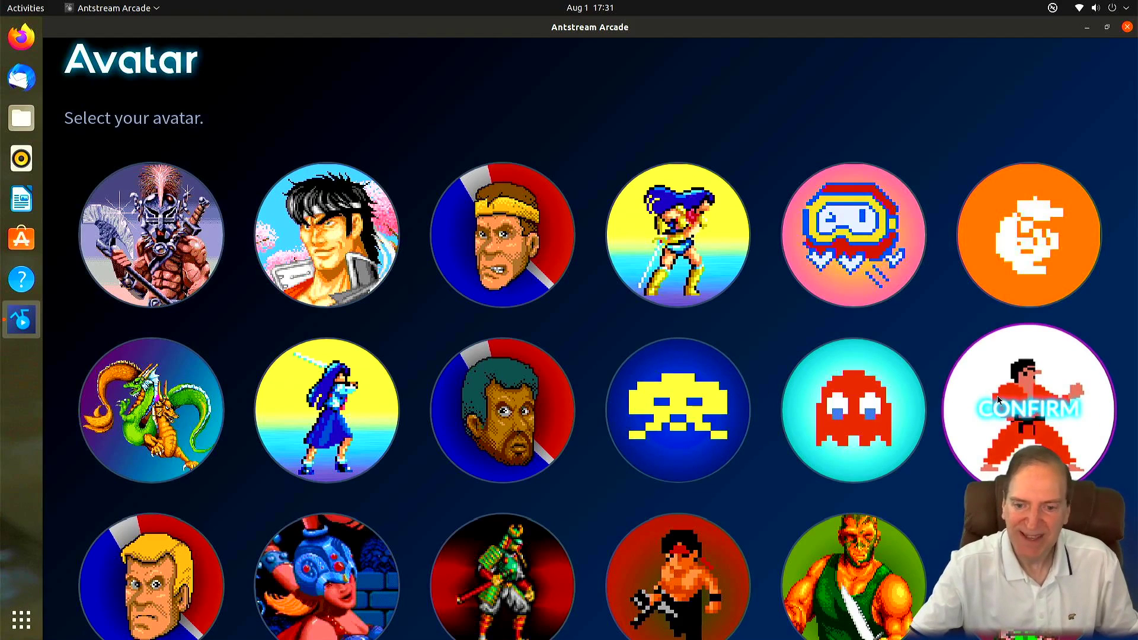
pyautogui.click(690, 404)
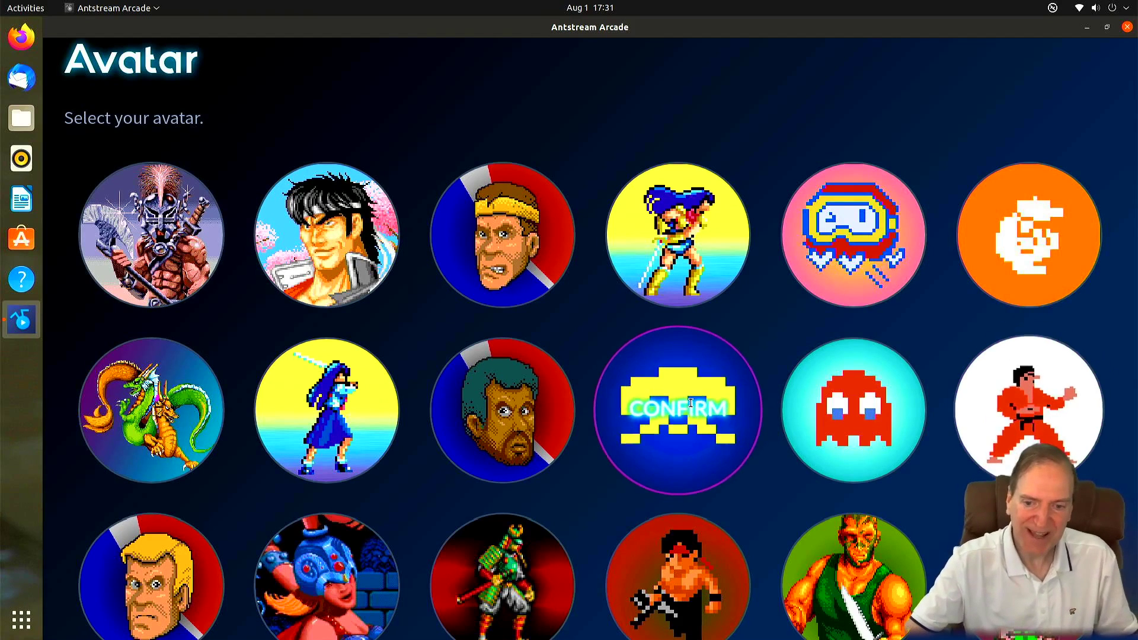
pyautogui.click(690, 403)
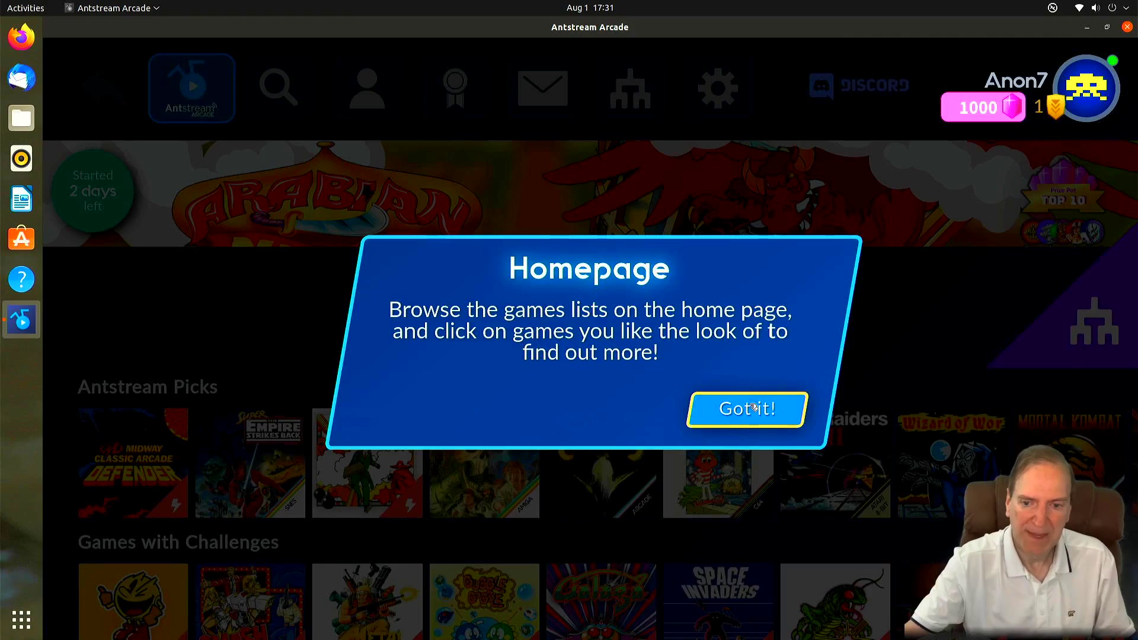
# - Dismiss the homepage introduction, browse the game lists down to Multiplayer Games and preview Joust before returning to the home page
pyautogui.click(747, 410)
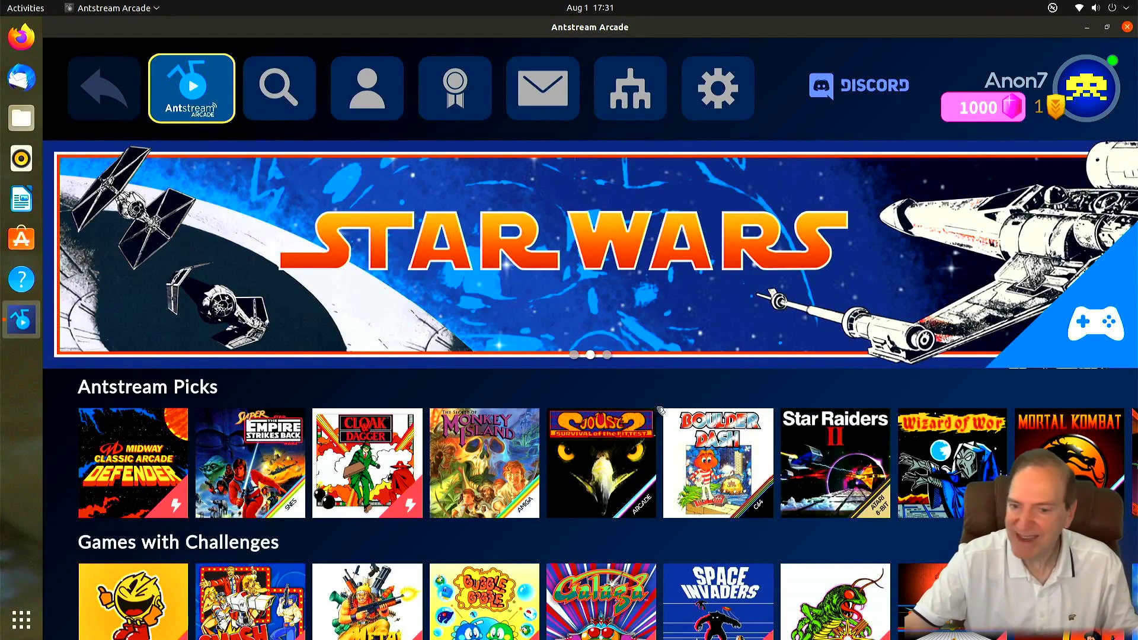
pyautogui.click(607, 354)
pyautogui.press('Down')
pyautogui.press('Down')
pyautogui.press('Down')
pyautogui.press('Down')
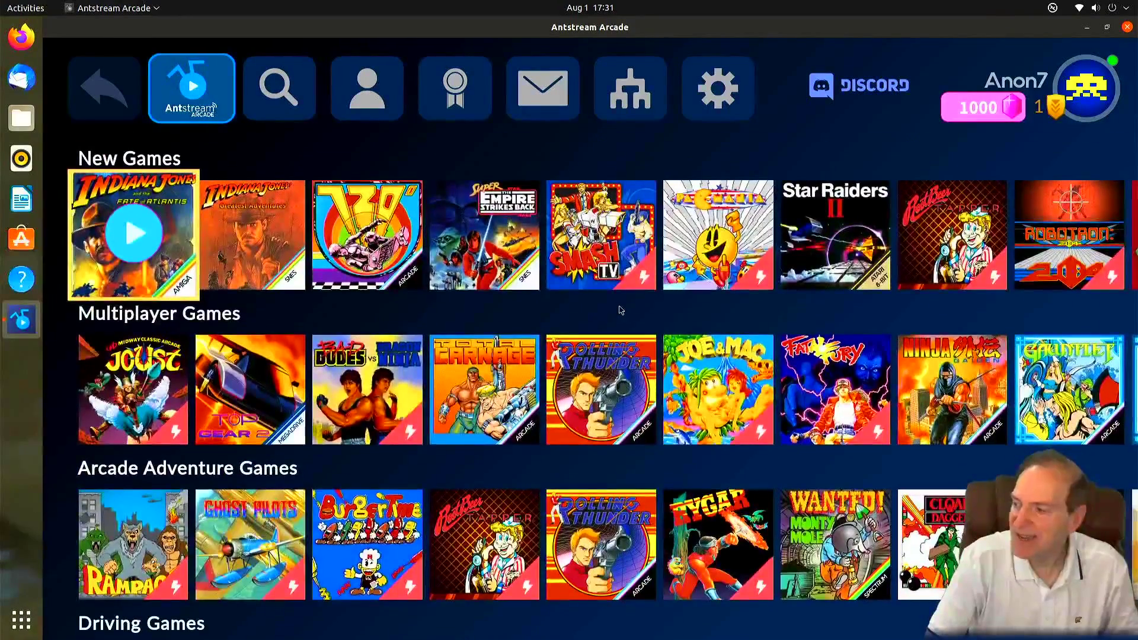
pyautogui.press('Down')
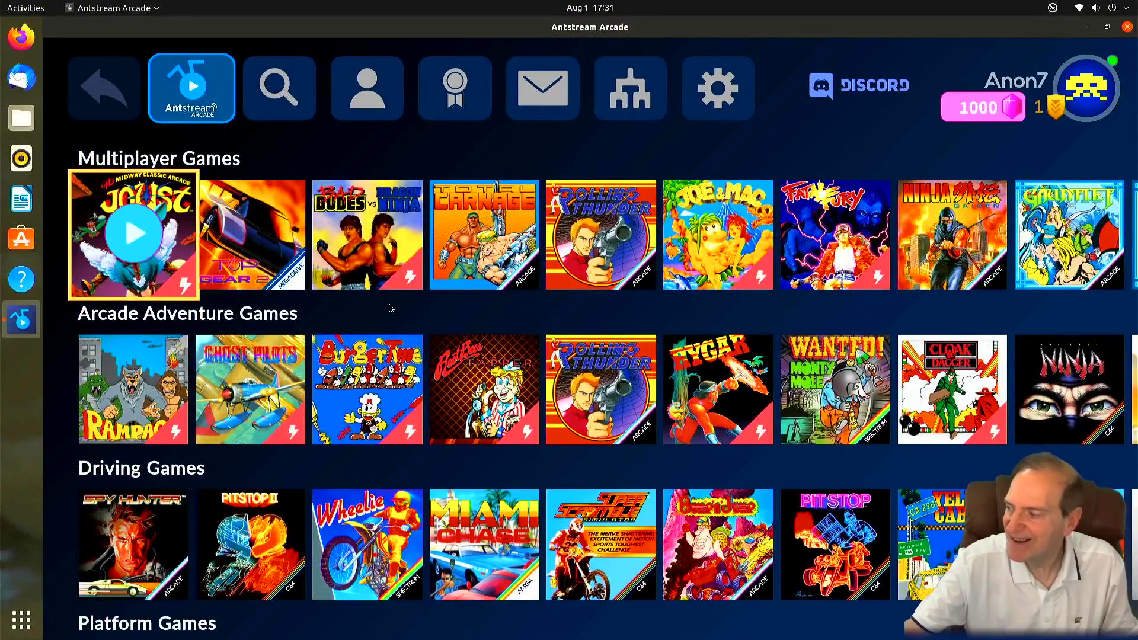
pyautogui.click(137, 235)
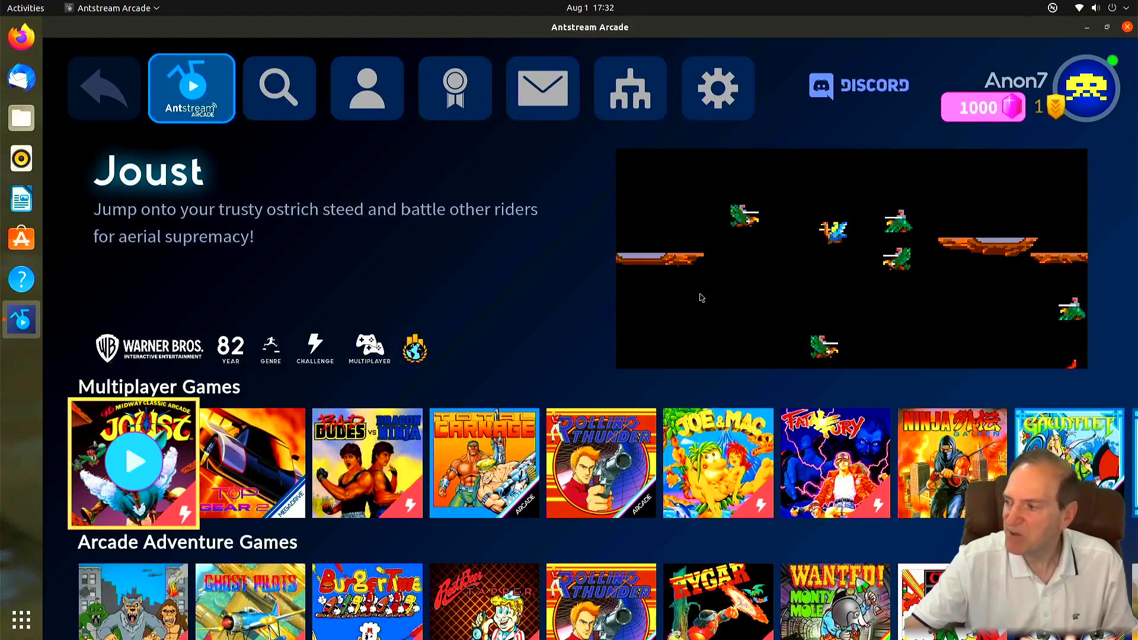
pyautogui.press('Escape')
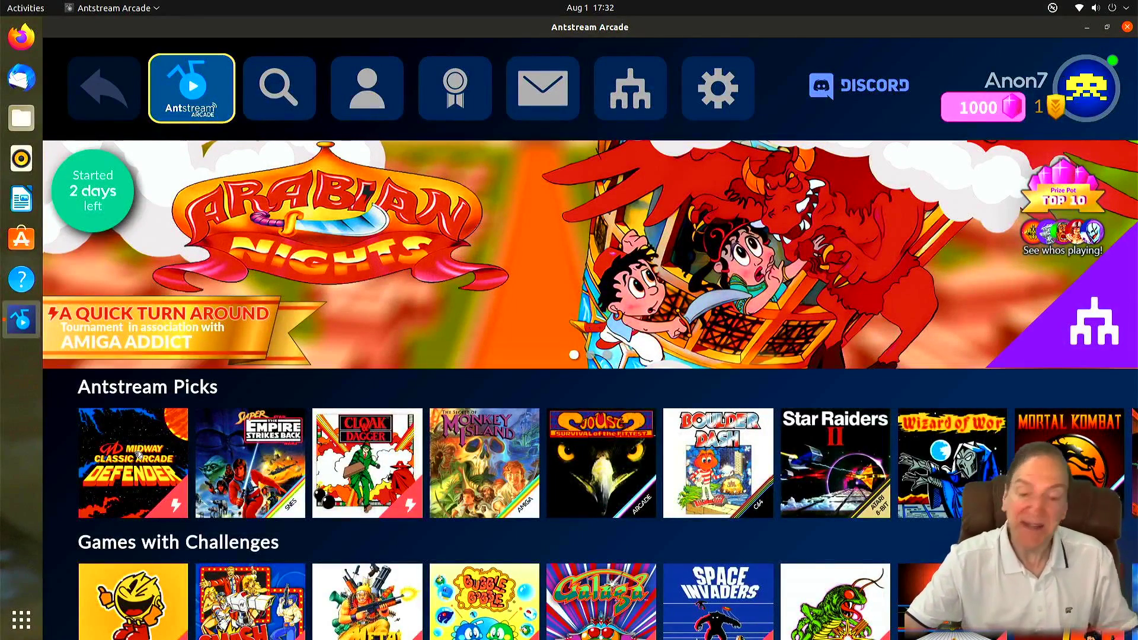
# - Review the Tournaments, Achievements and User profile pages in Antstream, dismissing the Achievements introduction
pyautogui.moveTo(137, 453)
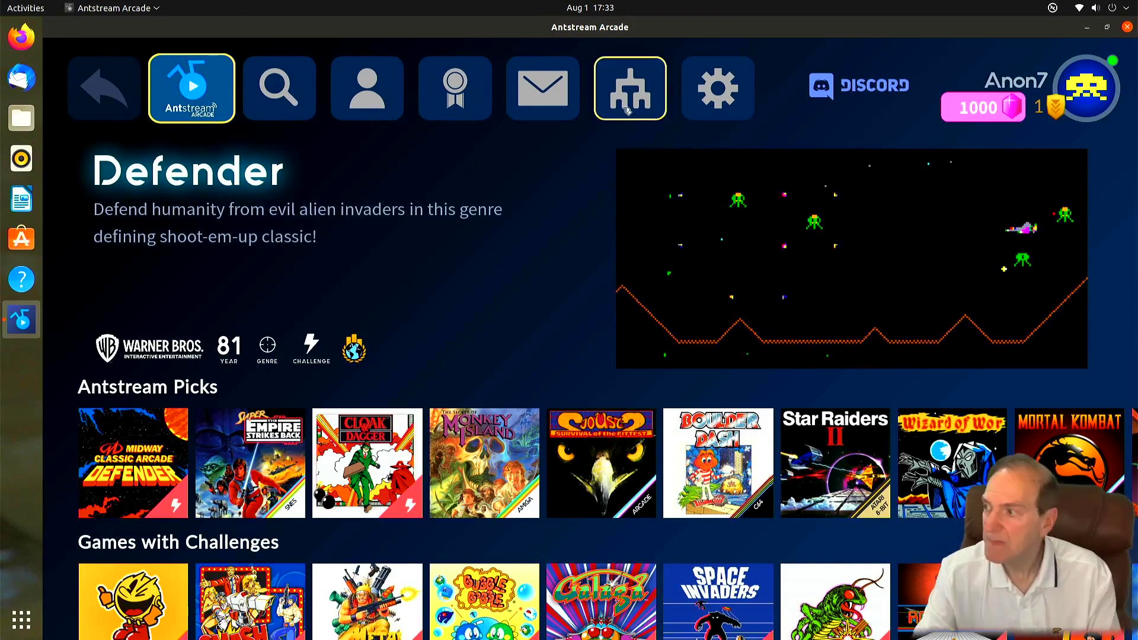
pyautogui.click(629, 93)
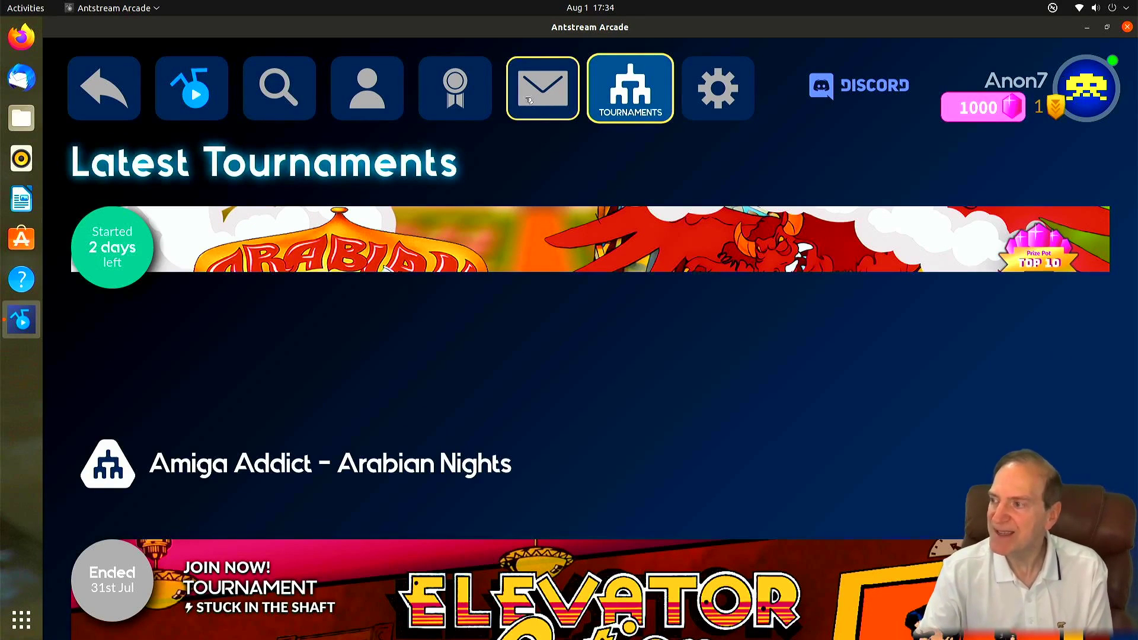
pyautogui.click(457, 90)
pyautogui.click(754, 411)
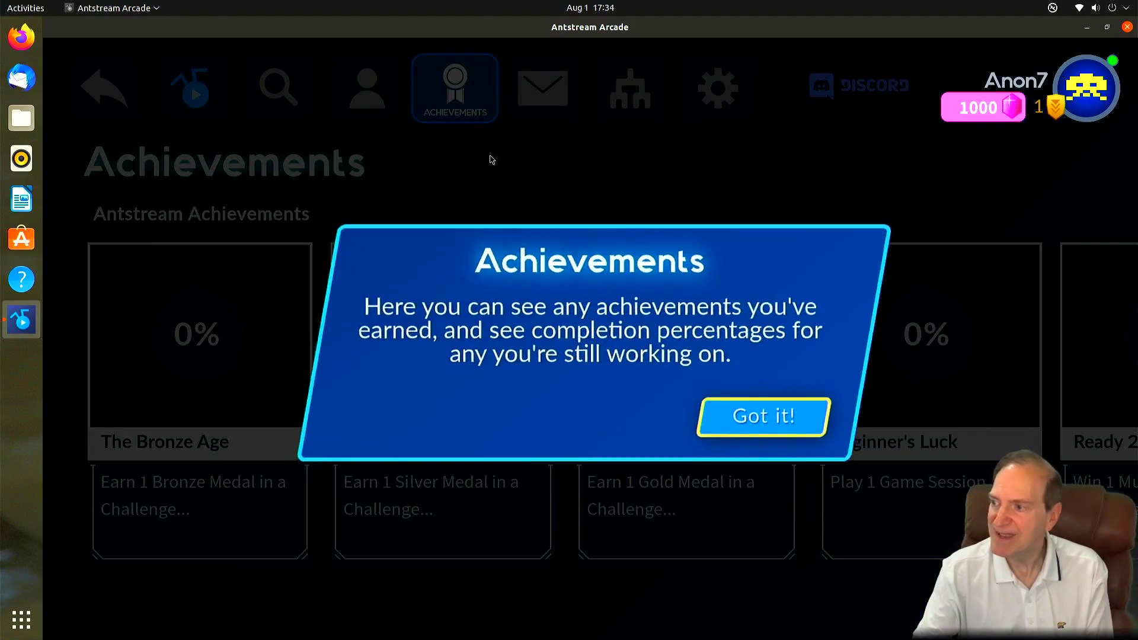
pyautogui.click(369, 98)
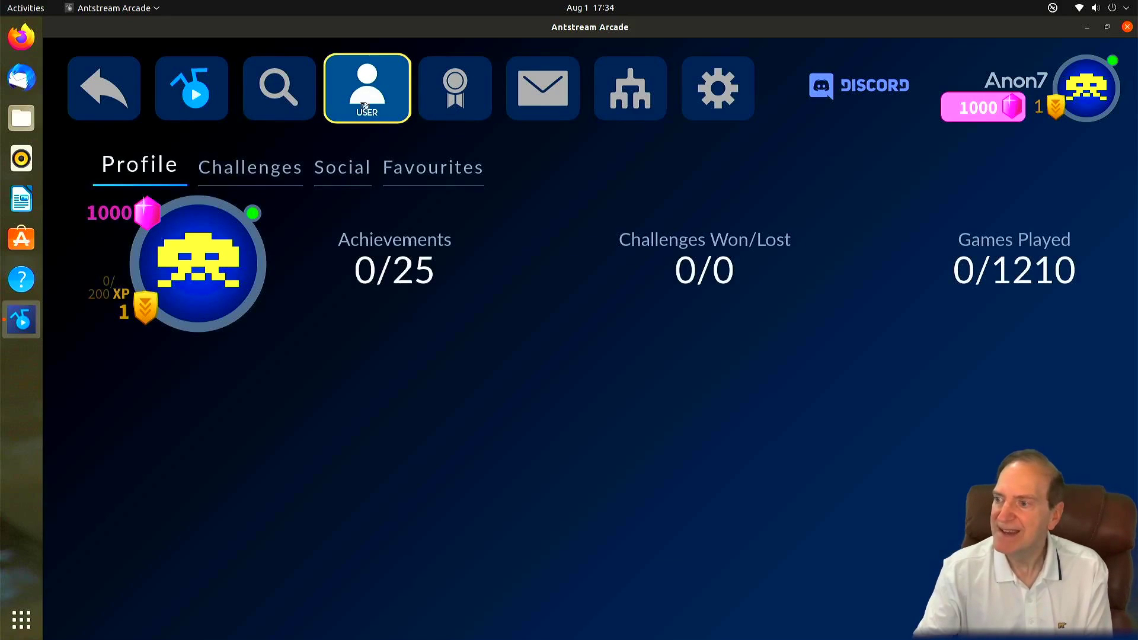
# - Search the game library for "defender" and open the Midway Classic Arcade Defender info page, dismissing its introduction
pyautogui.click(274, 93)
pyautogui.click(741, 402)
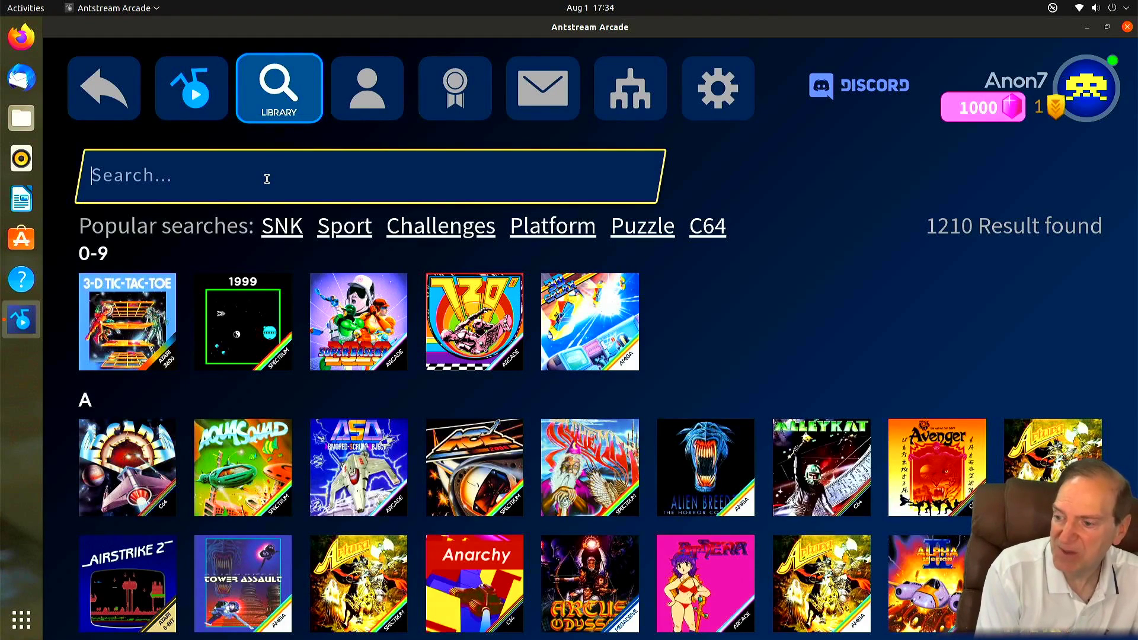
pyautogui.write('defender')
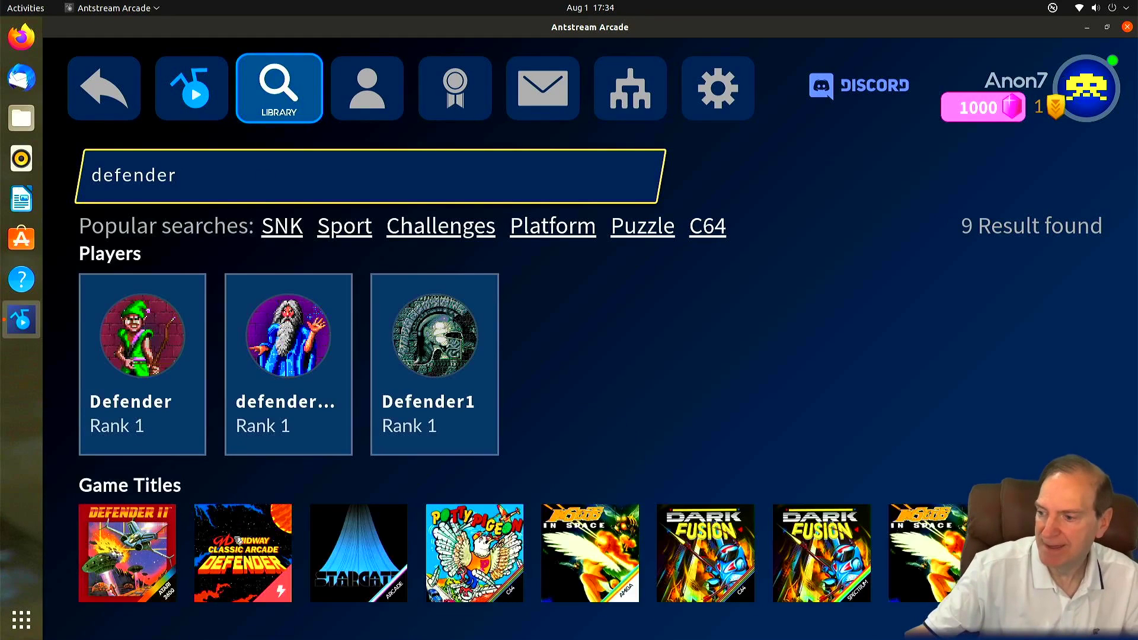
pyautogui.click(238, 540)
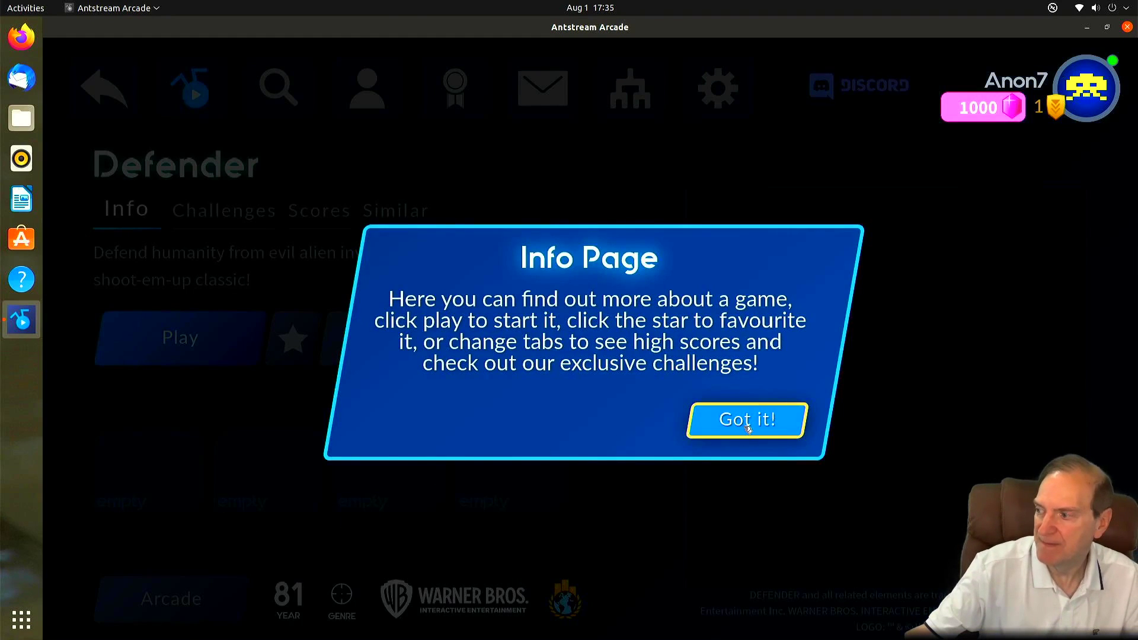
pyautogui.click(722, 422)
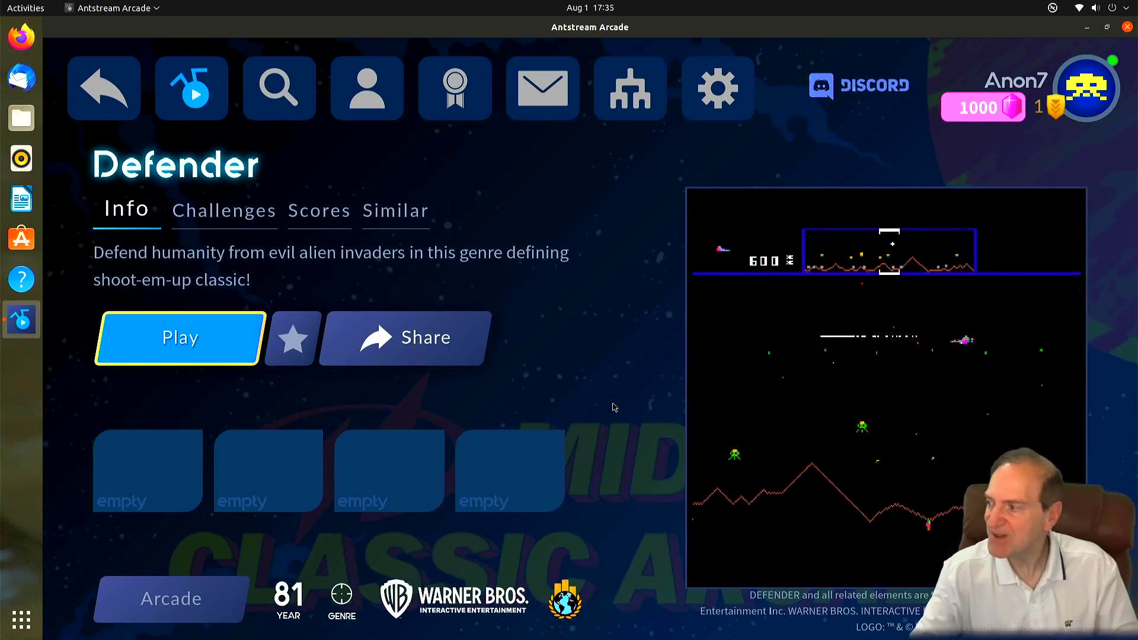
# - Launch Defender past its keyboard controls page and raise the system volume slightly
pyautogui.click(183, 339)
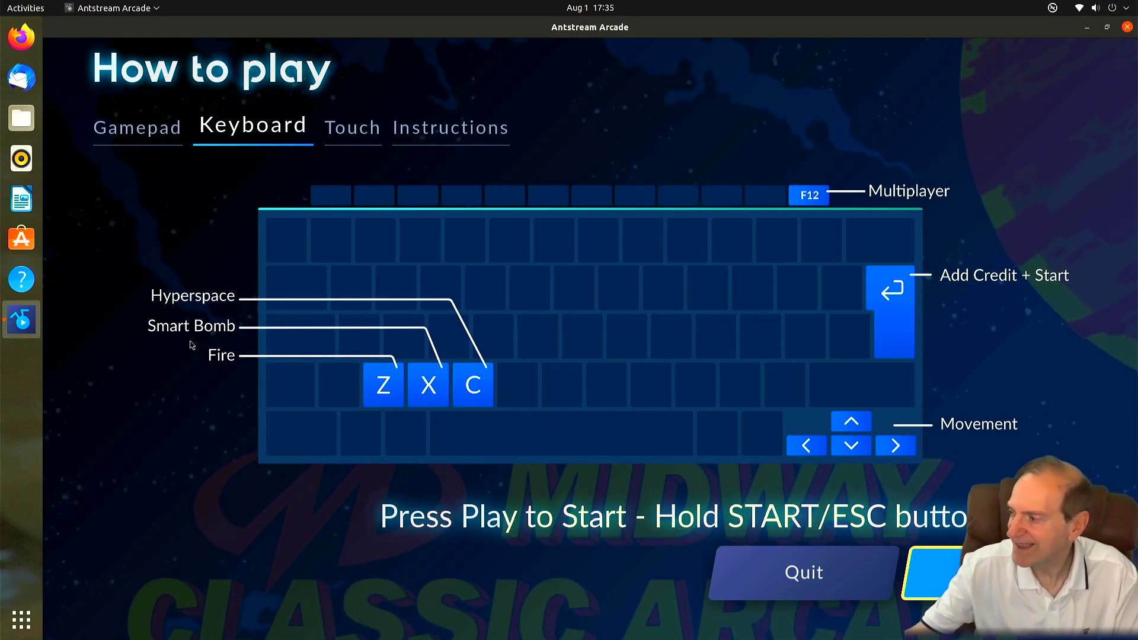
pyautogui.click(952, 575)
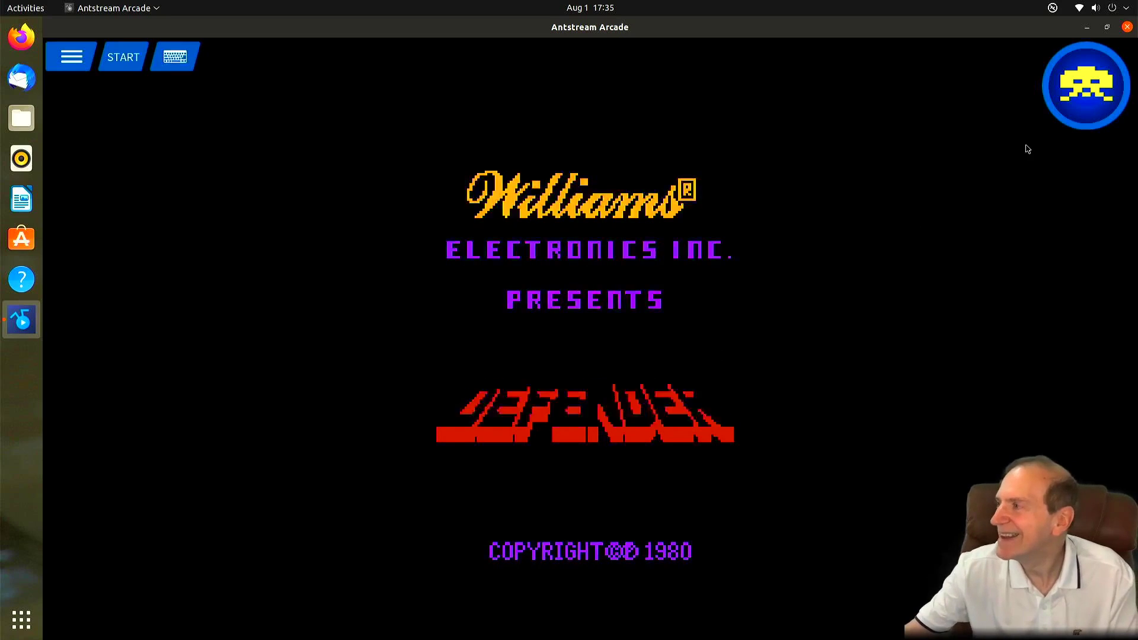
pyautogui.click(1097, 8)
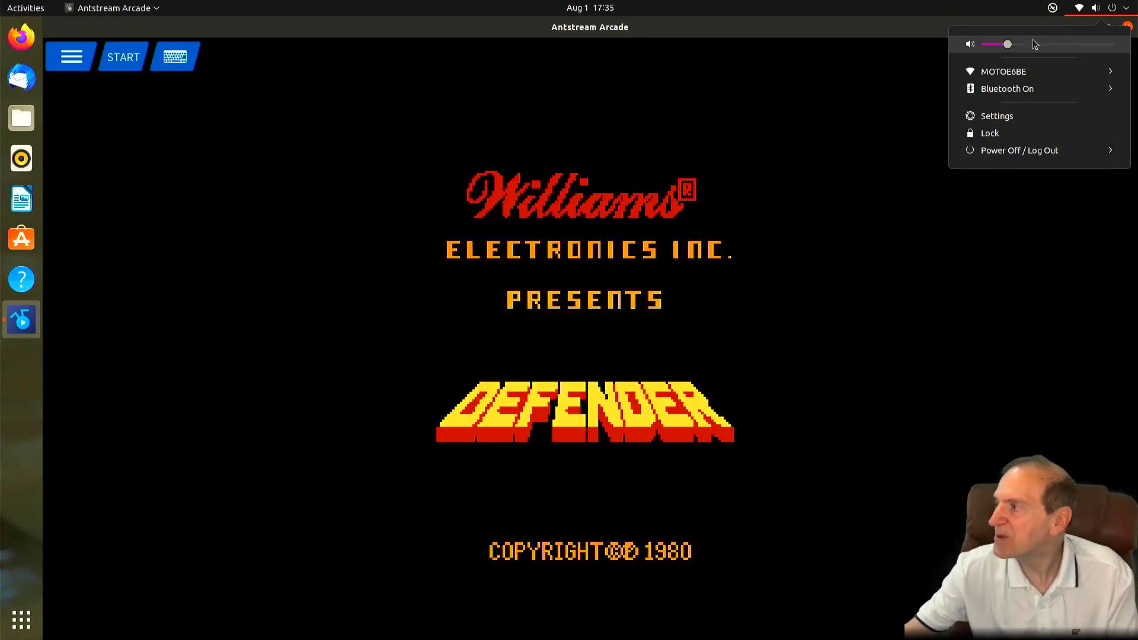
pyautogui.moveTo(1011, 44); pyautogui.dragTo(1032, 45)
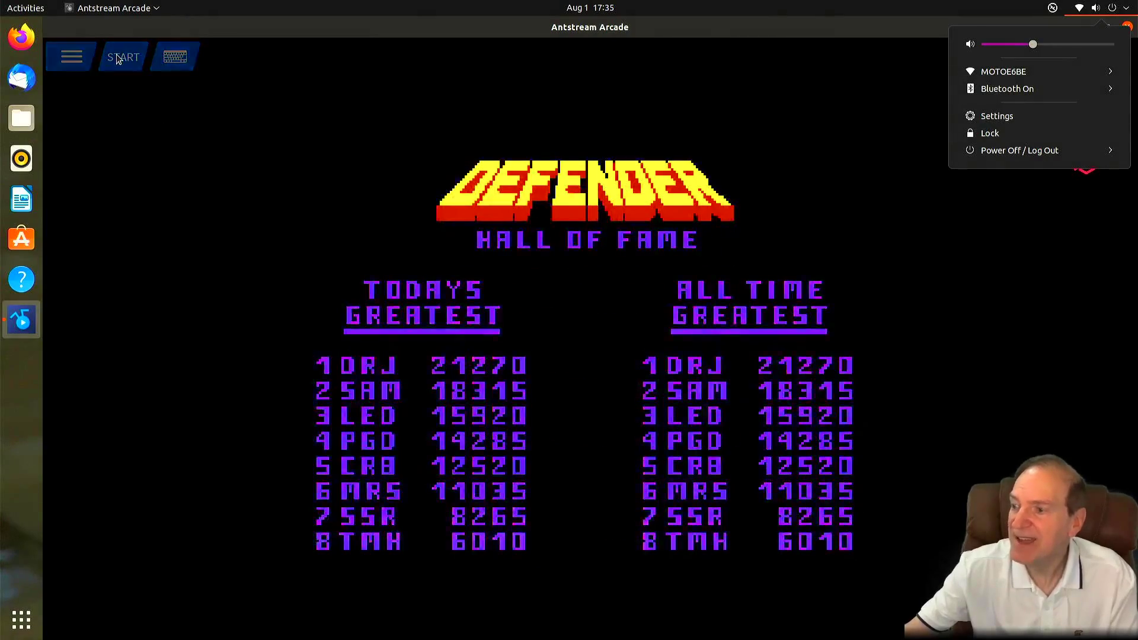
pyautogui.click(1029, 332)
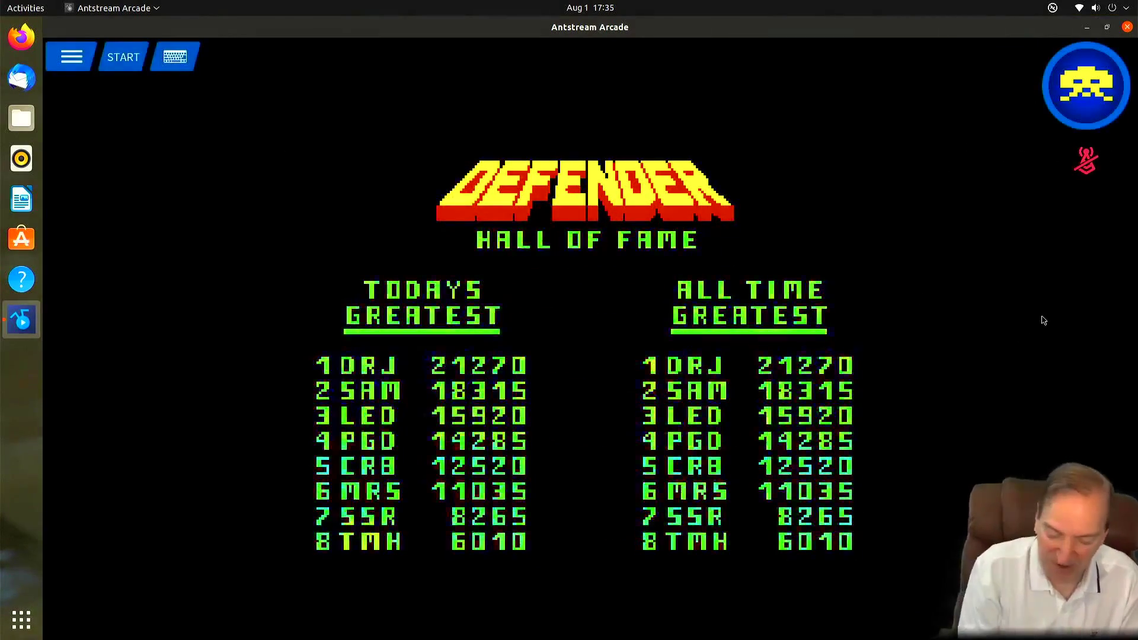
# - Start a Defender game and play it, steering the ship over the landscape and firing at the alien invaders
pyautogui.press('Return')
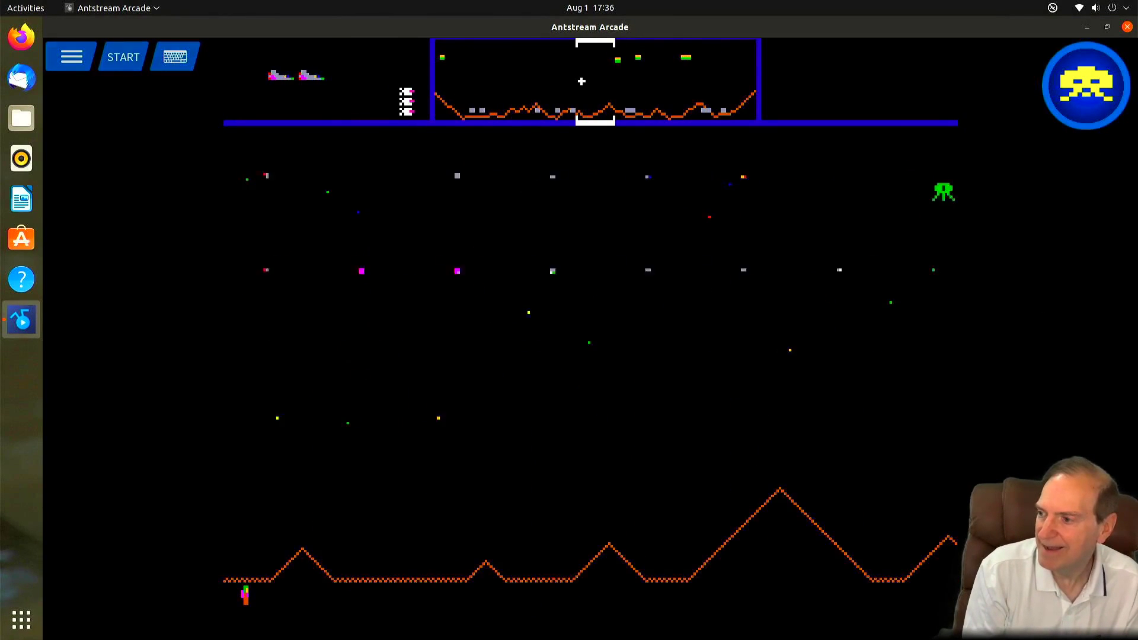
pyautogui.press('space')
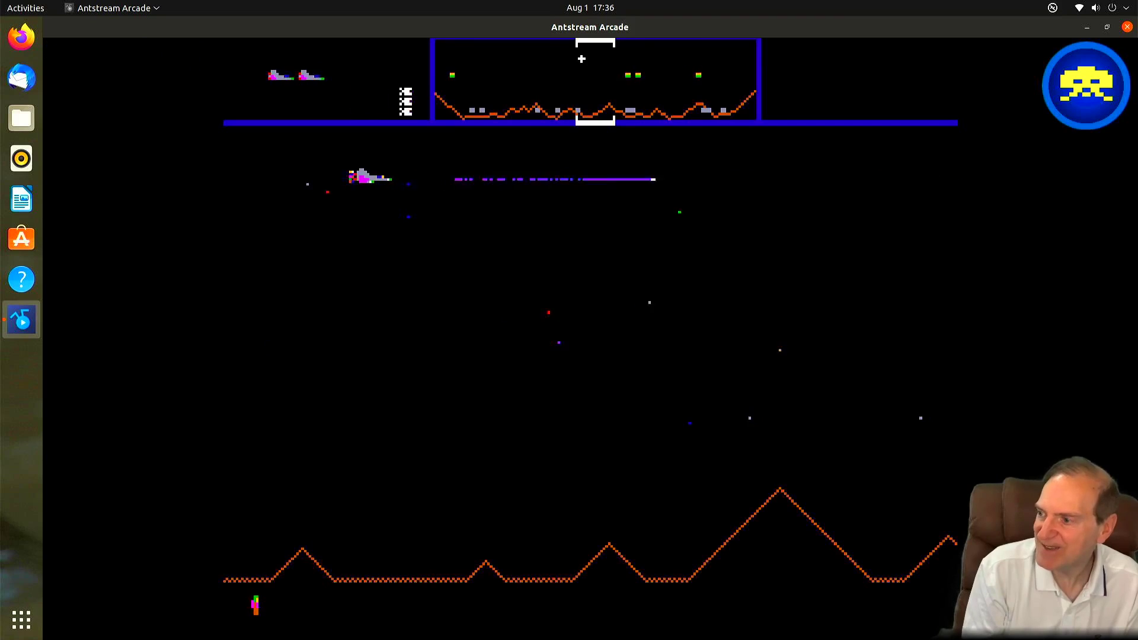
pyautogui.press('Down')
pyautogui.press('Right')
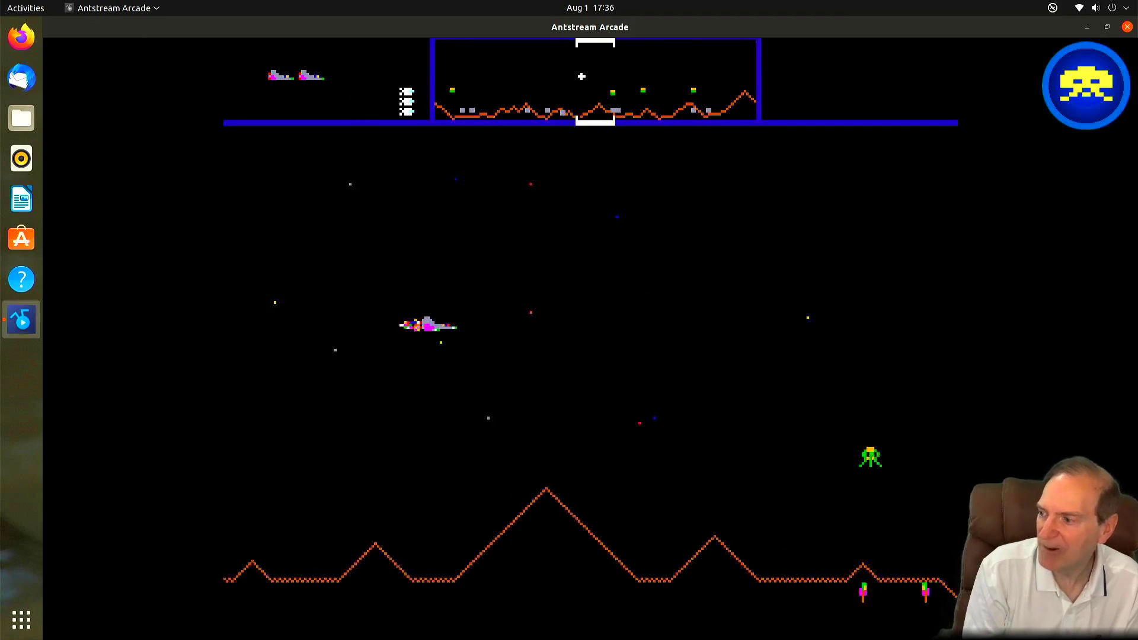
pyautogui.press('Down')
pyautogui.press('space')
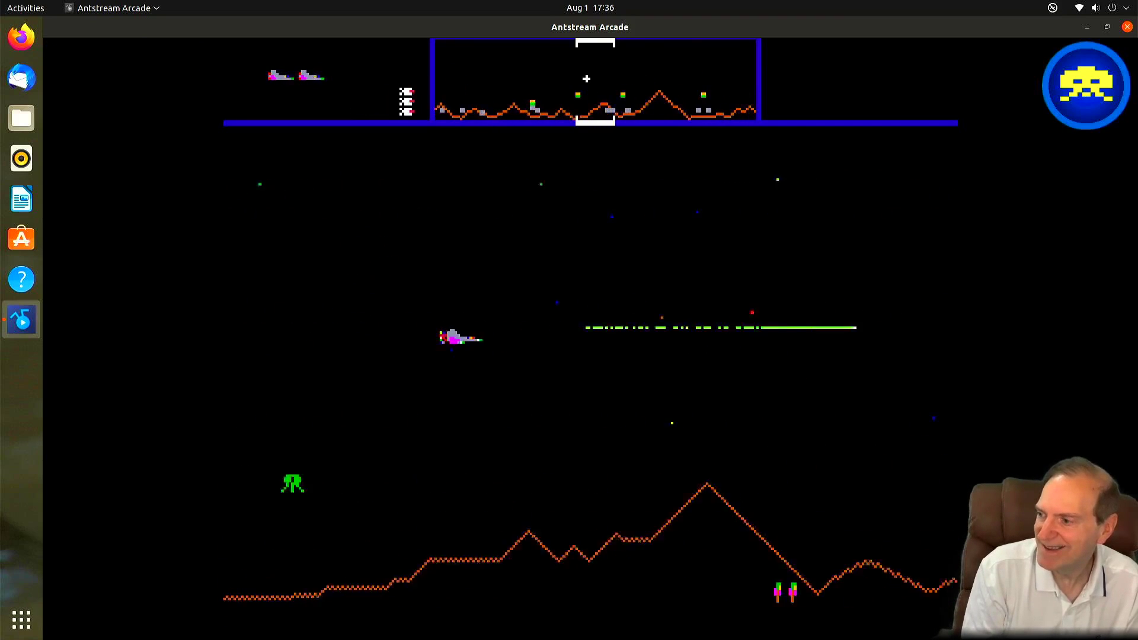
pyautogui.press('Down')
pyautogui.press('space')
pyautogui.press('Up')
pyautogui.press('space')
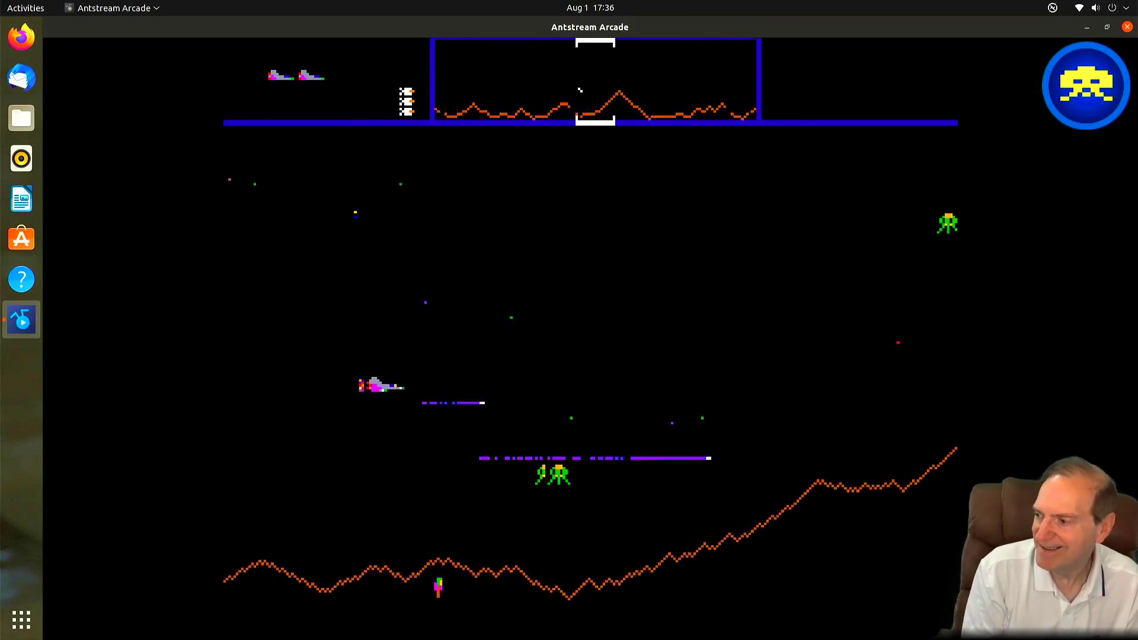
pyautogui.press('Down')
pyautogui.press('space')
pyautogui.press('space')
pyautogui.press('space')
pyautogui.press('Up')
pyautogui.press('space')
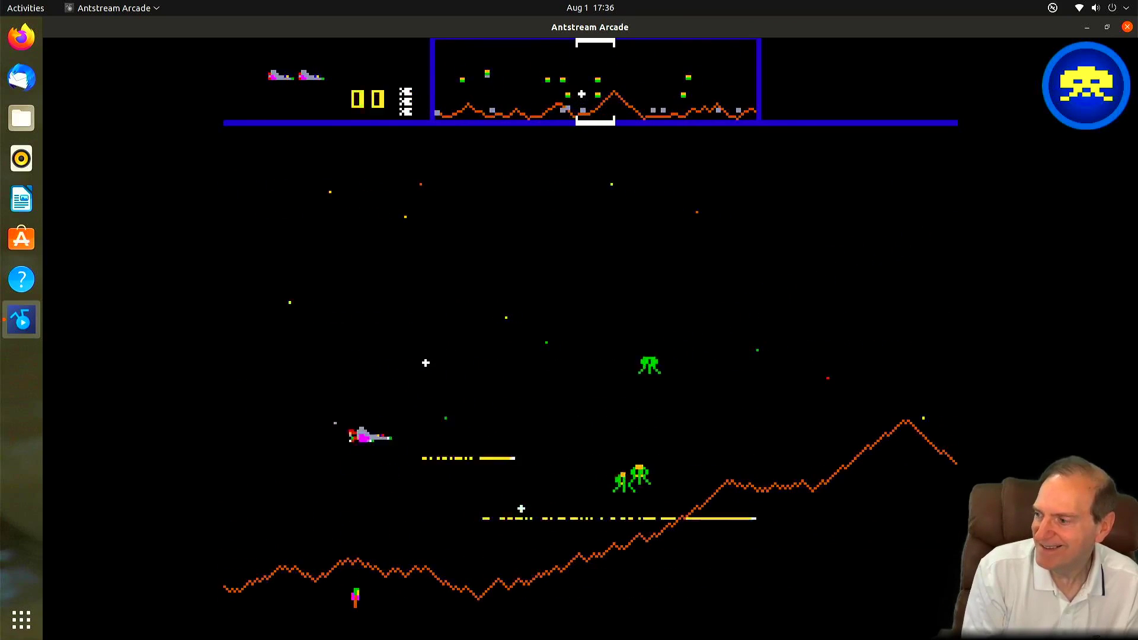
pyautogui.press('Up')
pyautogui.press('space')
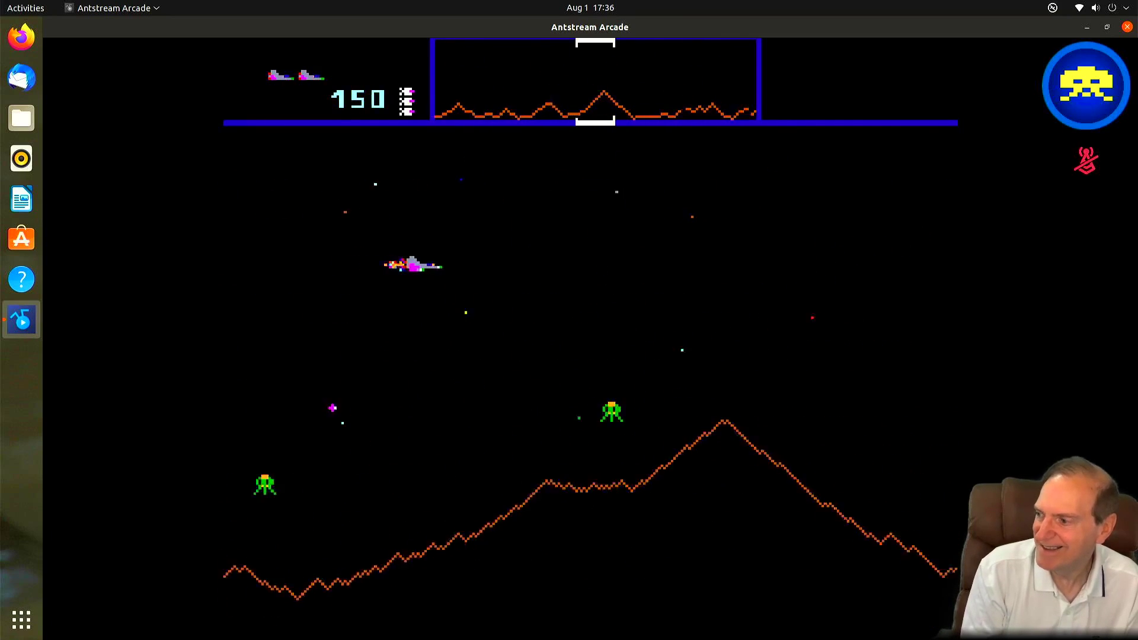
pyautogui.press('Down')
pyautogui.press('space')
pyautogui.press('space')
pyautogui.press('Up')
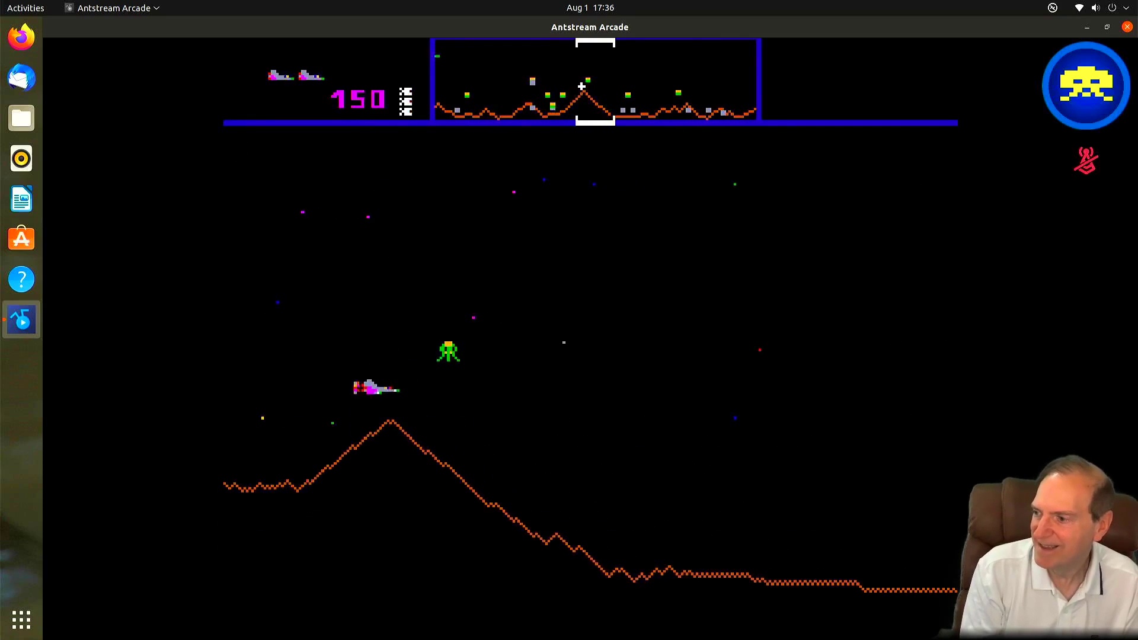
pyautogui.press('Left')
pyautogui.press('Up')
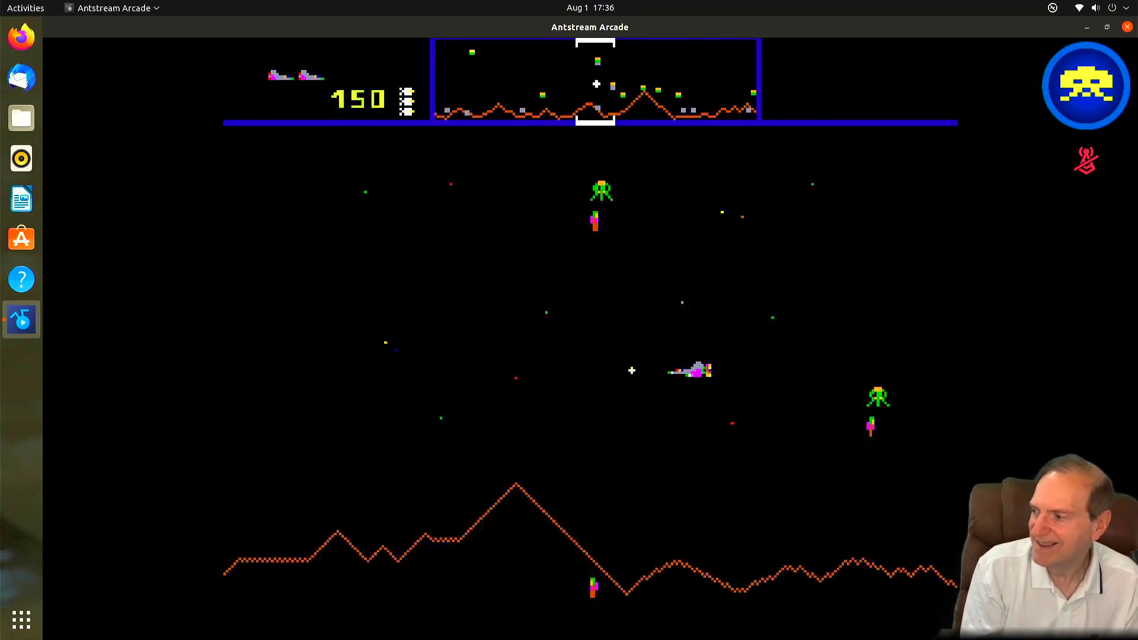
pyautogui.press('Right')
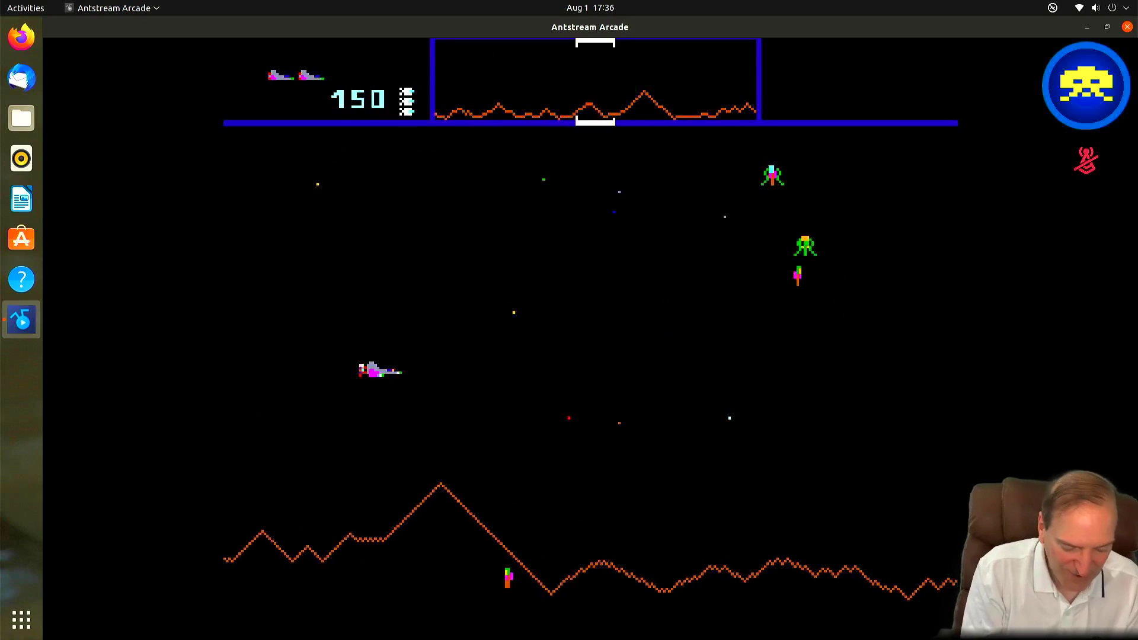
pyautogui.press('Right')
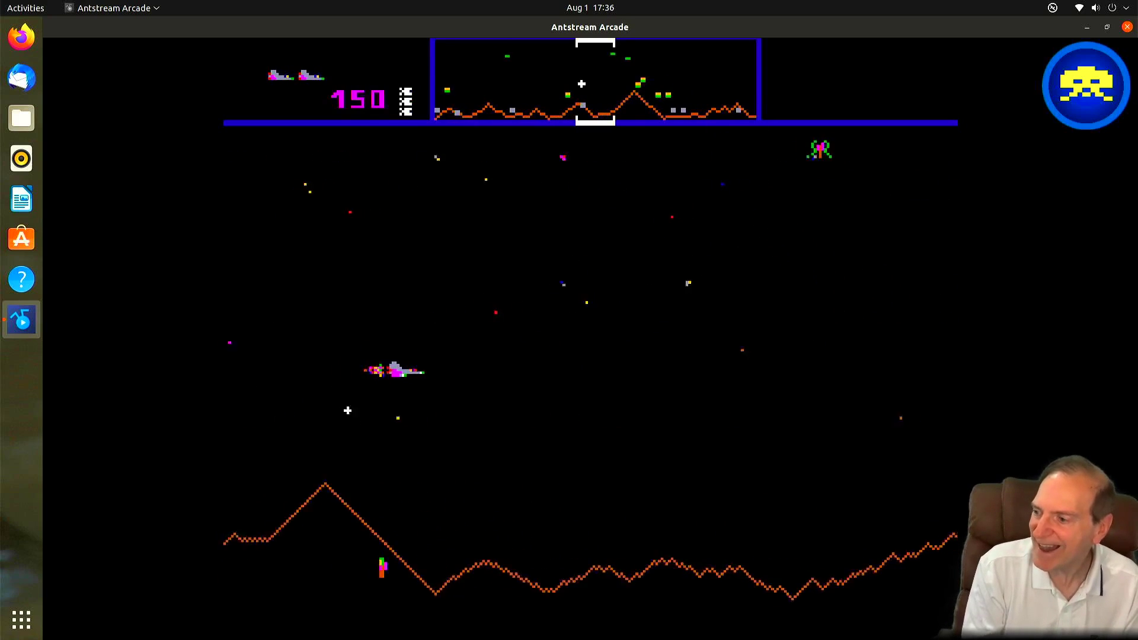
pyautogui.press('Right')
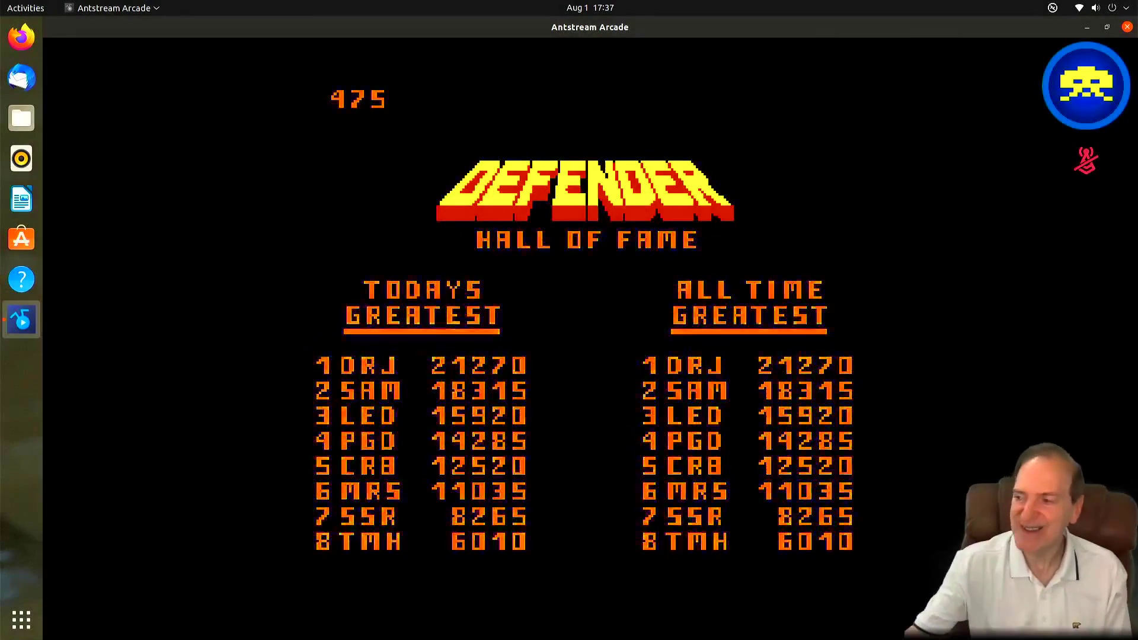
# - Quit the Defender game and confirm leaving the session
pyautogui.moveTo(851, 320)
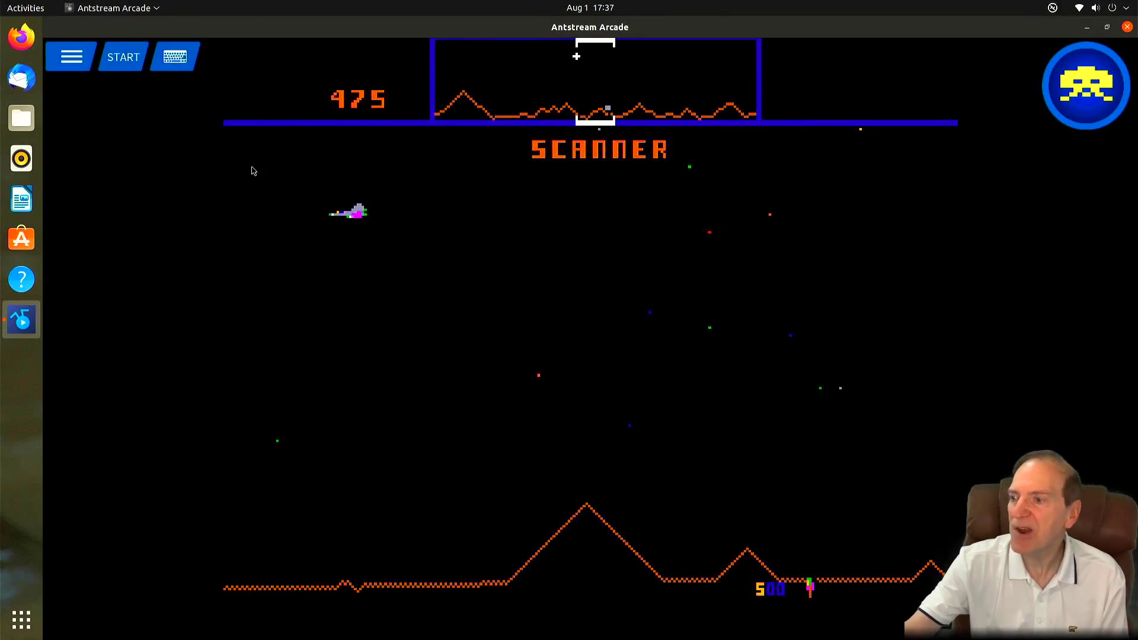
pyautogui.click(71, 58)
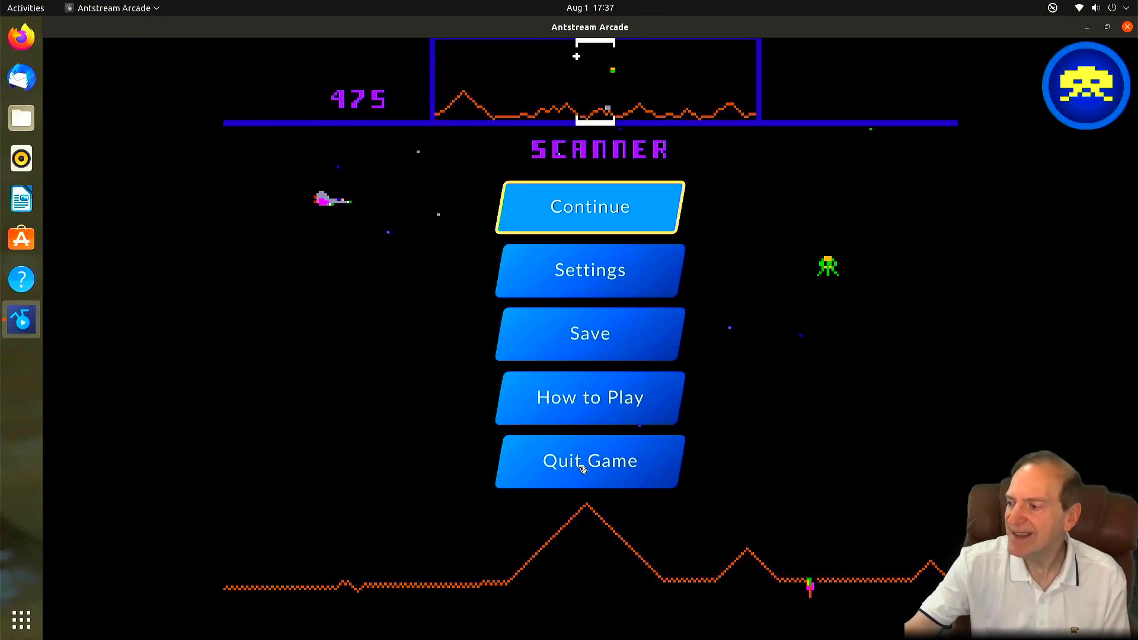
pyautogui.click(579, 462)
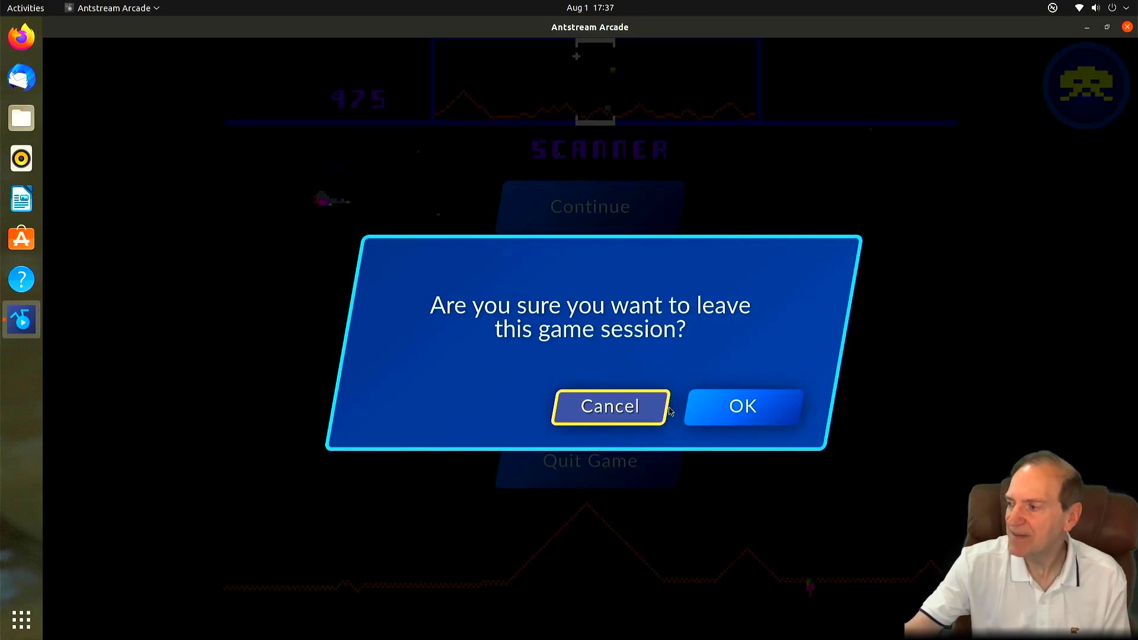
pyautogui.click(724, 410)
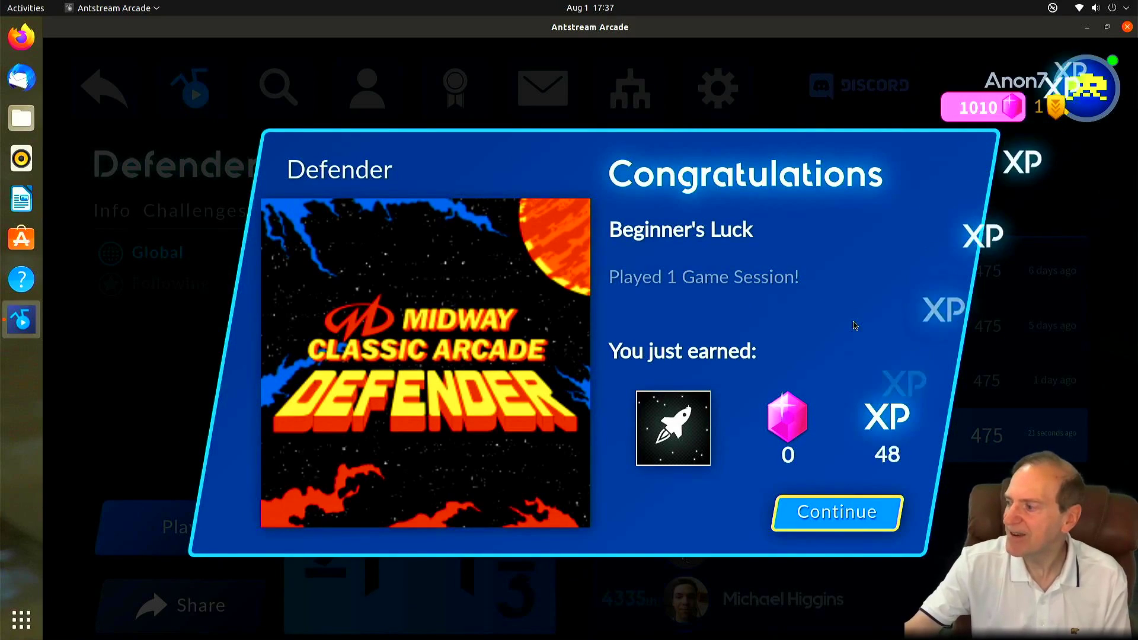
# - Lower the system volume slightly, and dismiss the Beginner's Luck award and the Scores introduction
pyautogui.click(1098, 10)
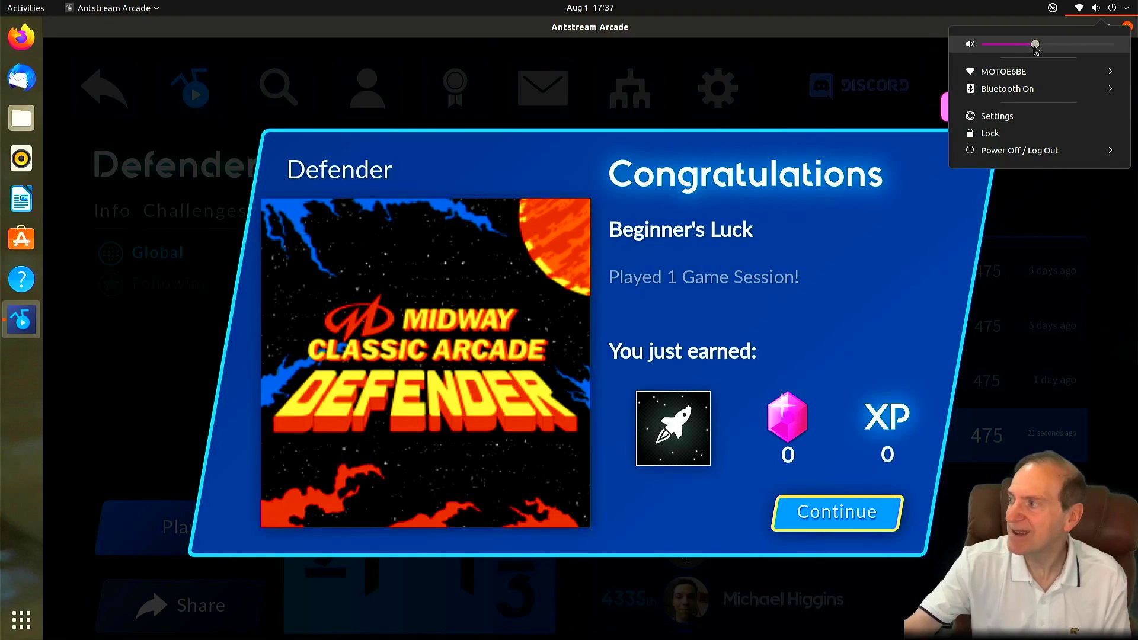
pyautogui.moveTo(1035, 46); pyautogui.dragTo(1020, 47)
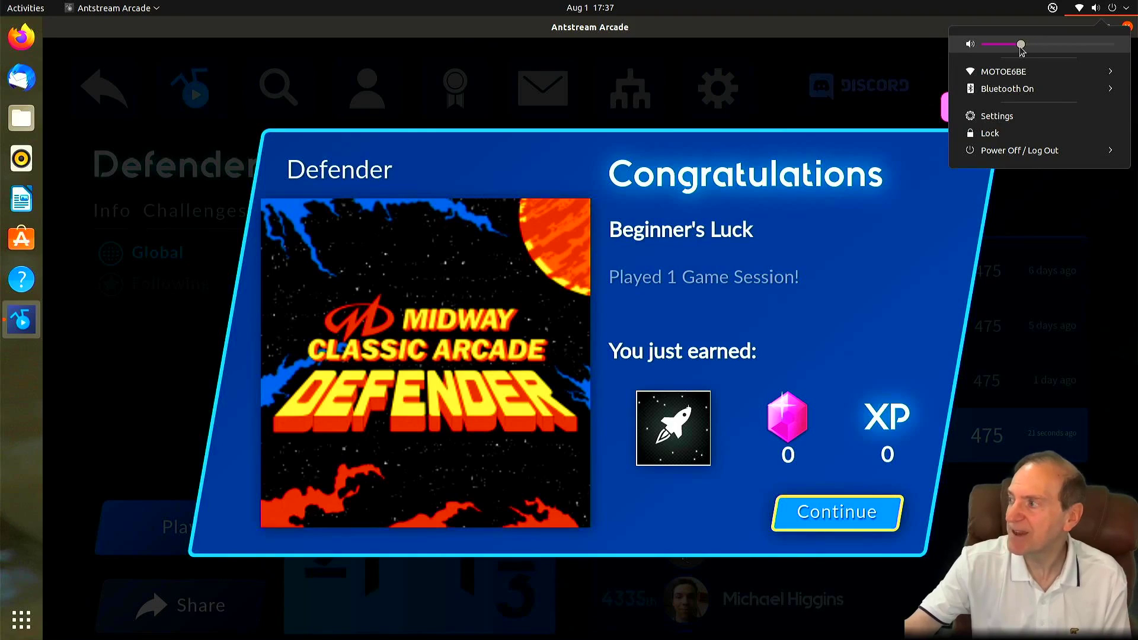
pyautogui.click(691, 163)
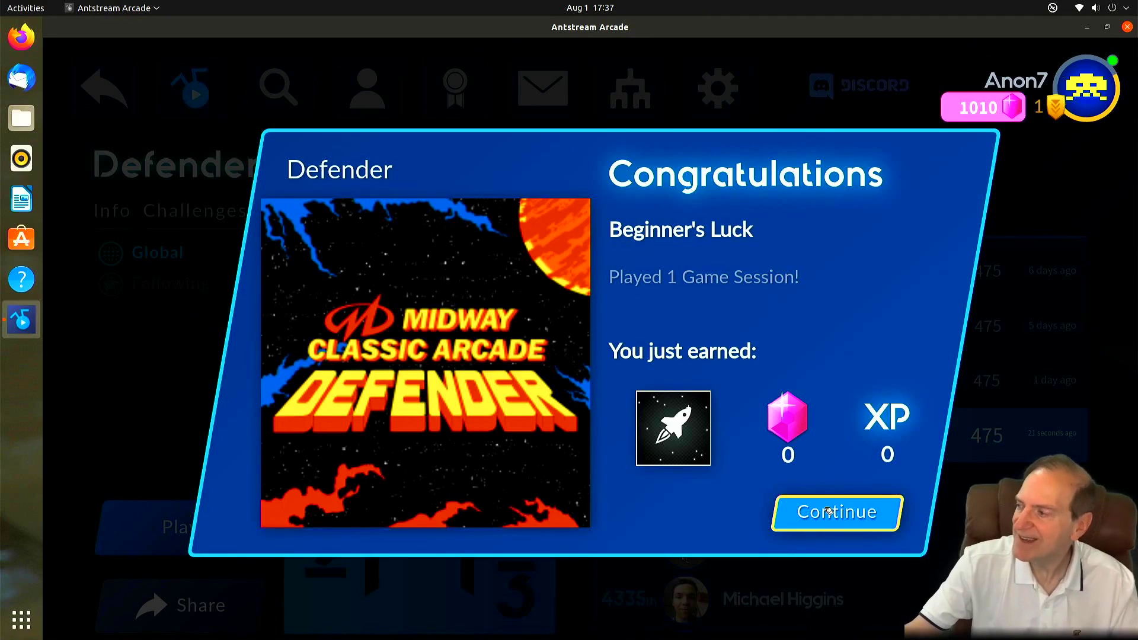
pyautogui.click(828, 513)
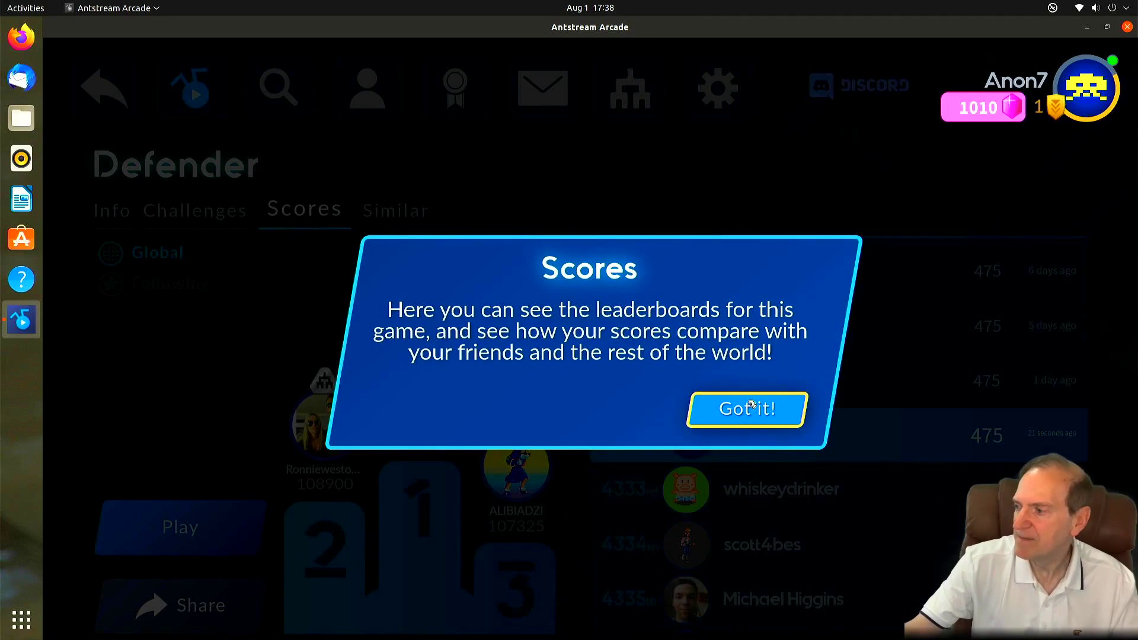
pyautogui.click(751, 406)
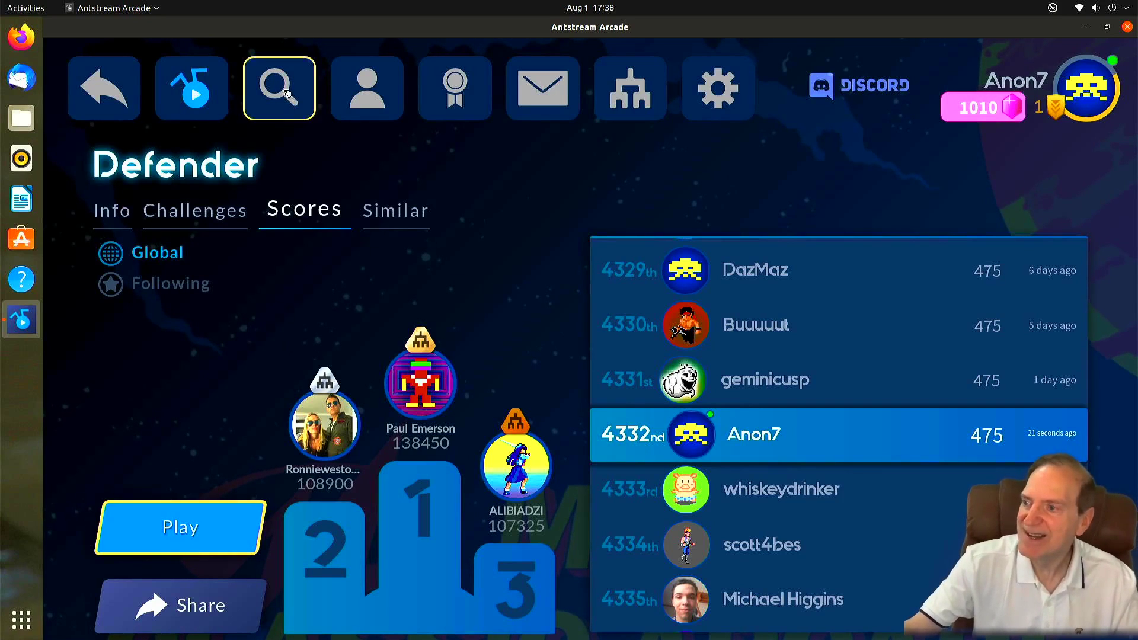
# - Revisit the library search for "defender", then leave it for the Antstream home page
pyautogui.click(274, 116)
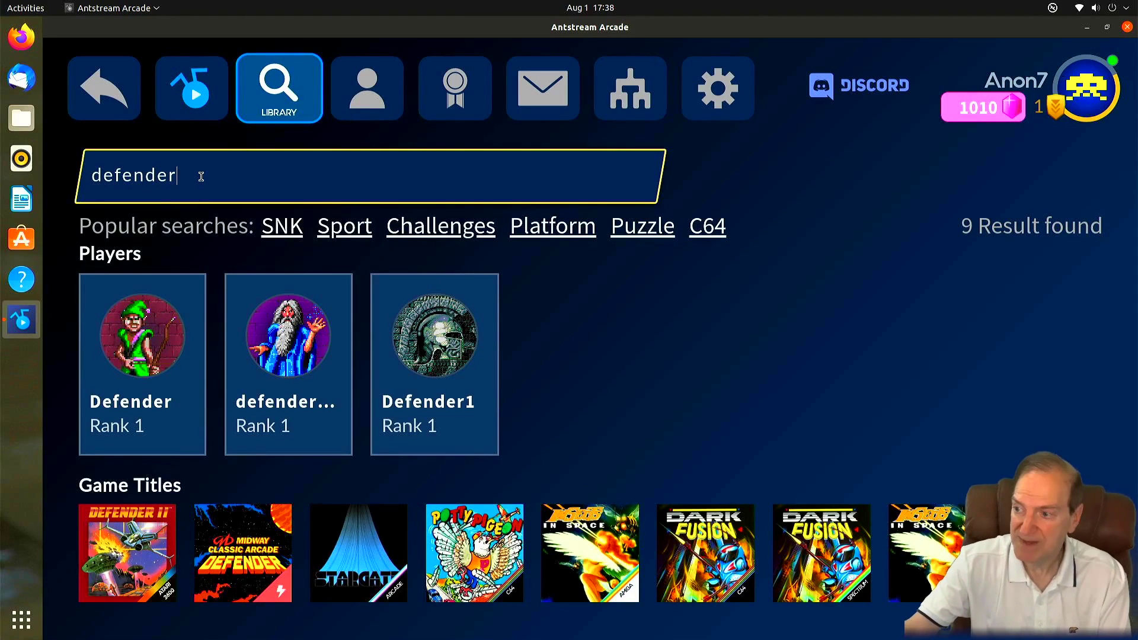
pyautogui.doubleClick(129, 169)
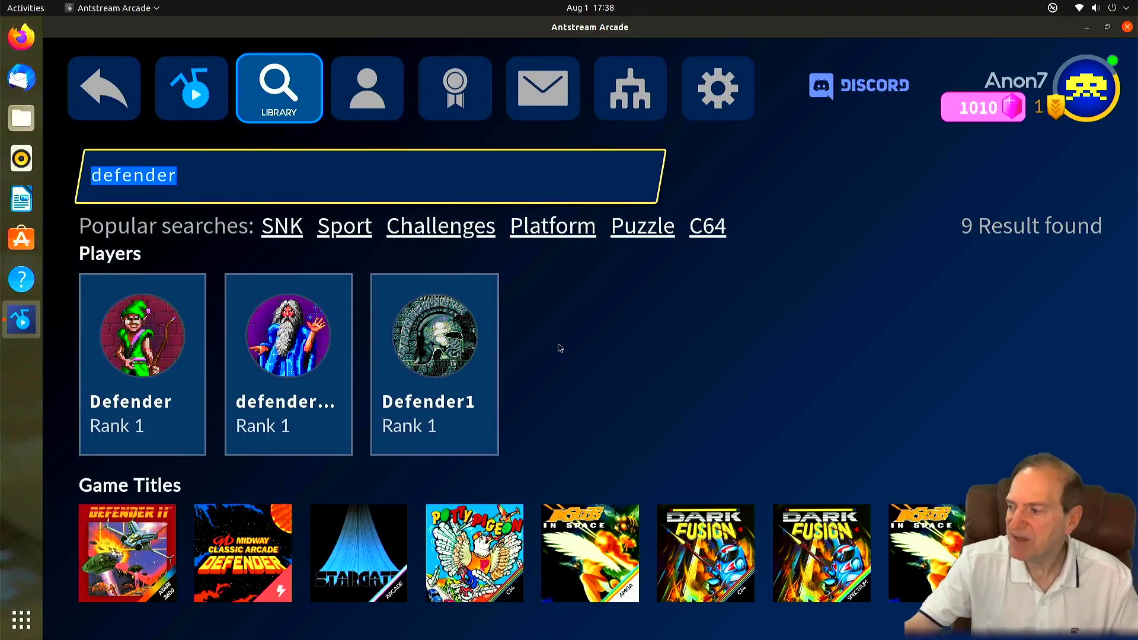
pyautogui.click(87, 90)
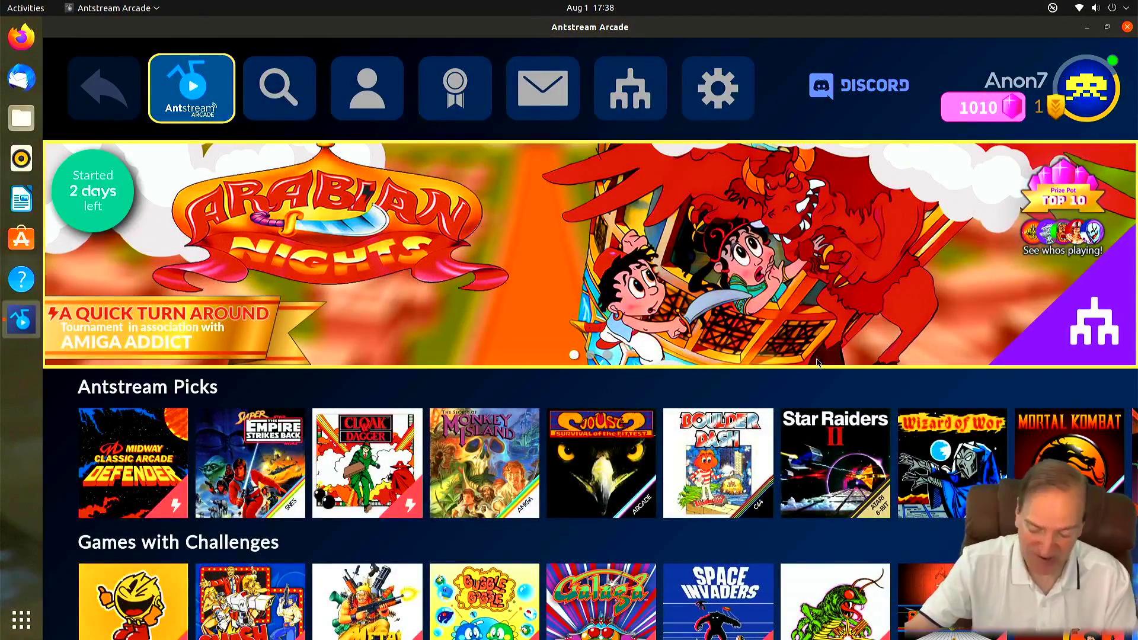
# - Browse the home page's game lists from Trending down through Multiplayer, Driving and Platform Games to Racing Games
pyautogui.scroll(-6, 816, 362)
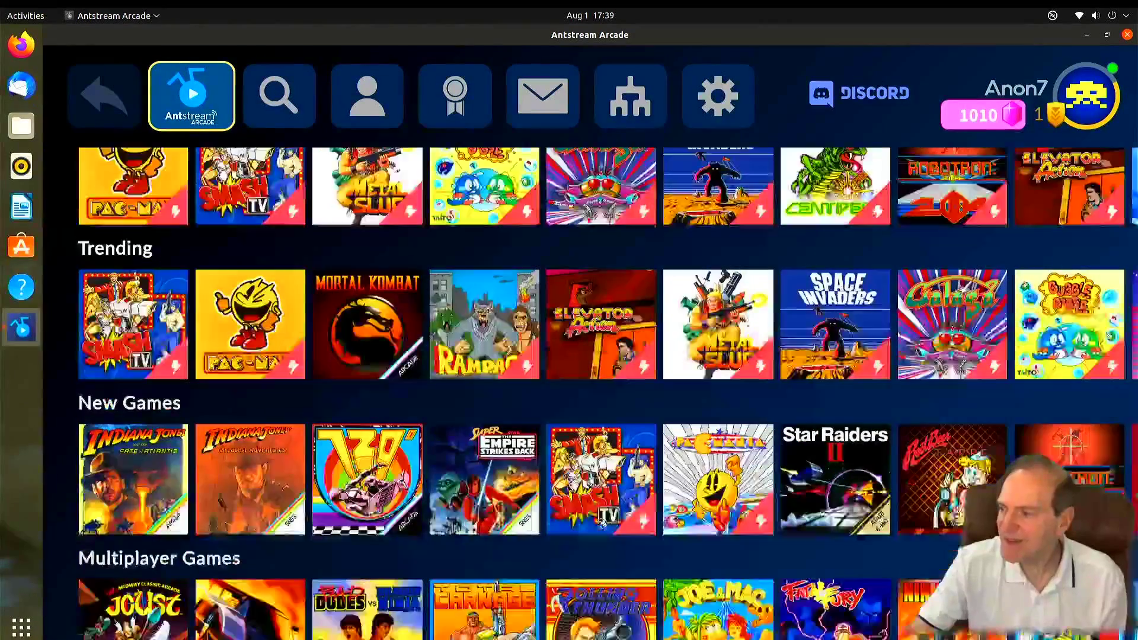
pyautogui.scroll(-2, 600, 520)
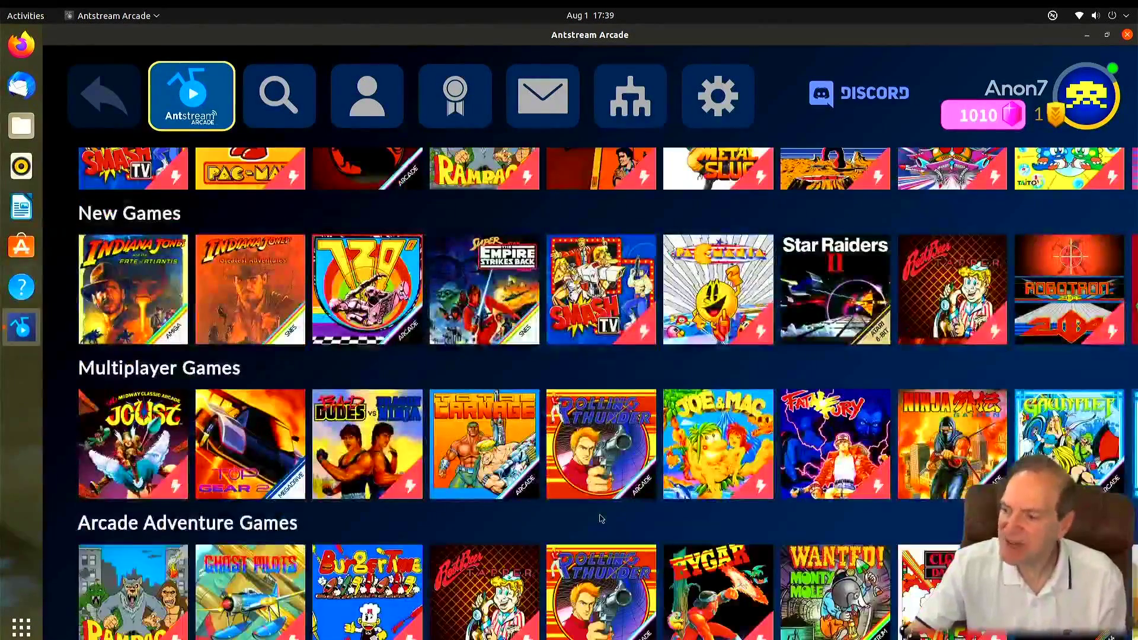
pyautogui.scroll(-1, 602, 518)
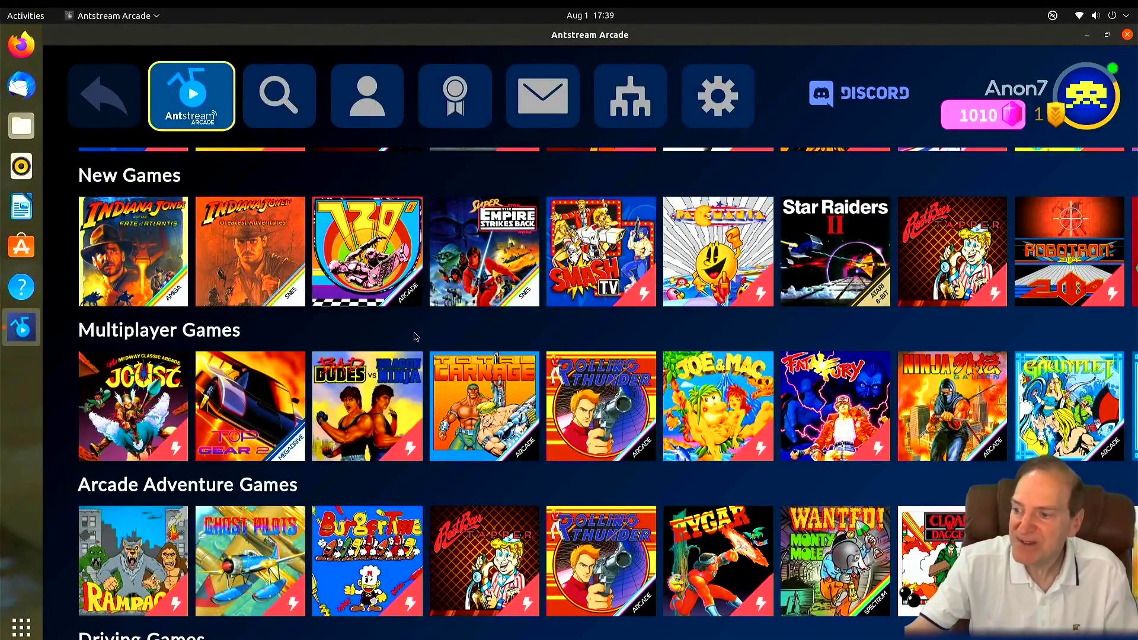
pyautogui.scroll(-4, 408, 354)
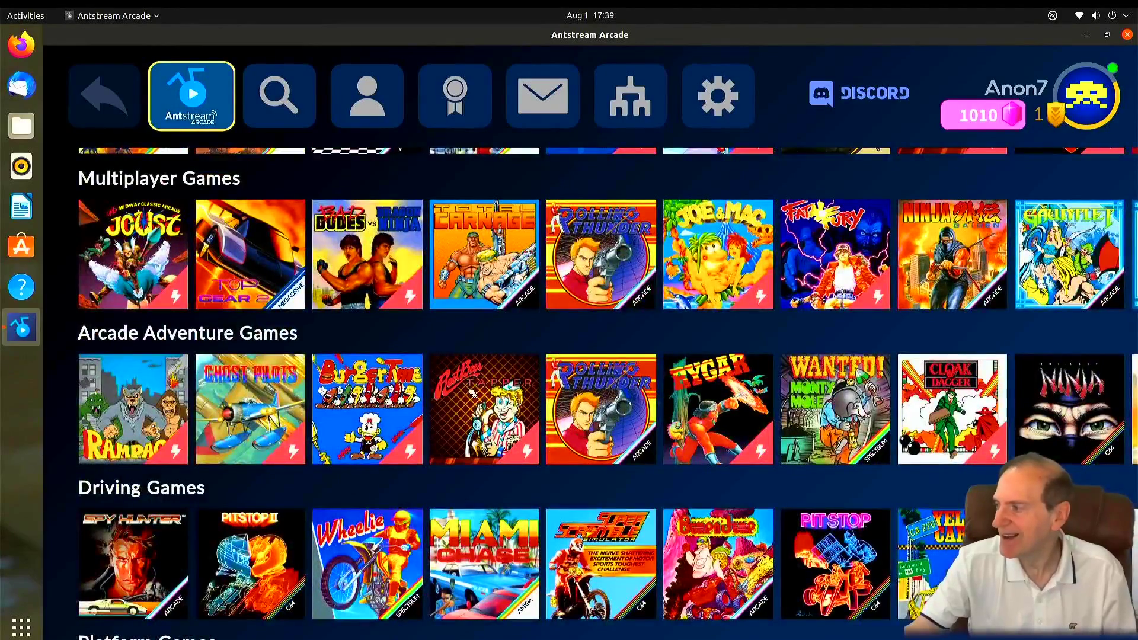
pyautogui.scroll(-5, 472, 393)
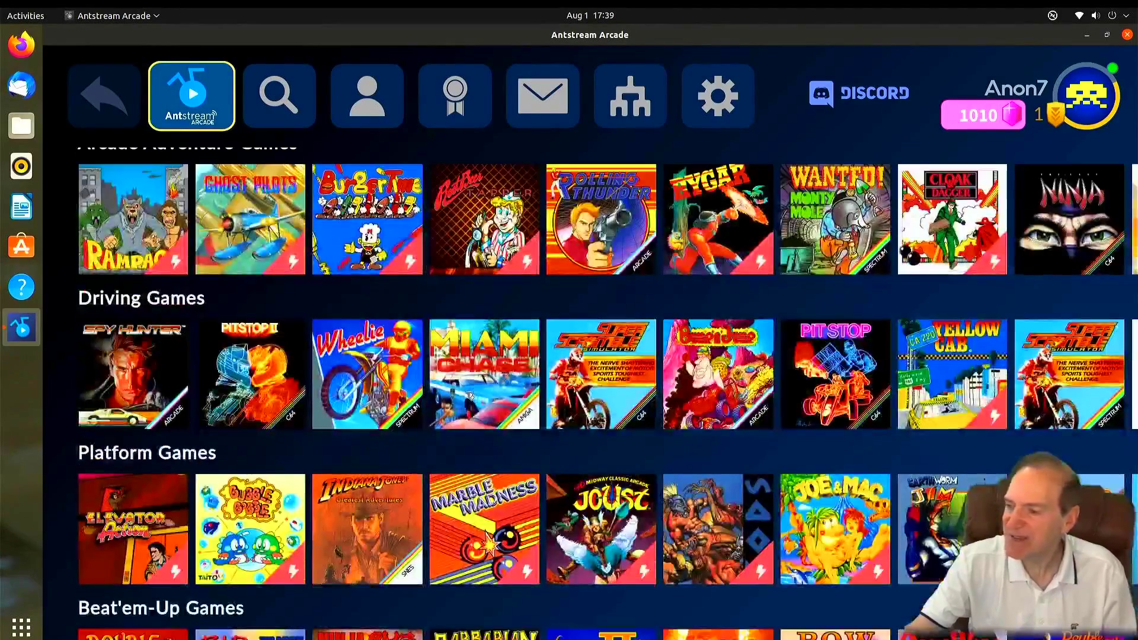
pyautogui.scroll(-2, 470, 396)
pyautogui.scroll(-6, 470, 396)
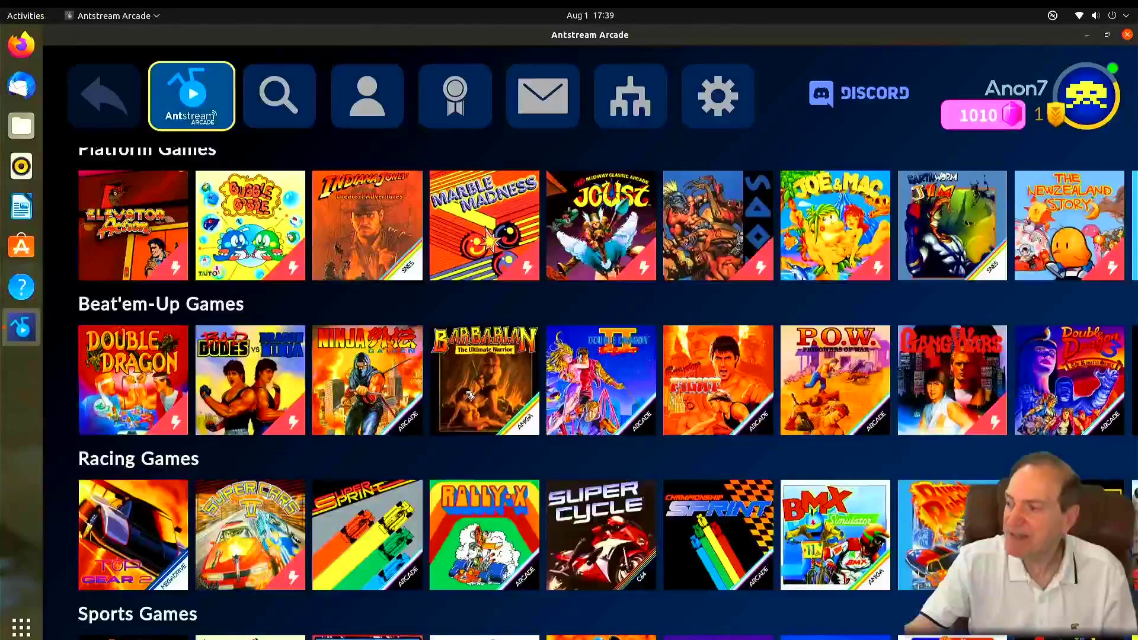
# - Browse the home page's game lists from Beat'em-Up Games down through Pinball, Casino, Adventure and Shooting to Puzzle Games
pyautogui.scroll(-3, 470, 395)
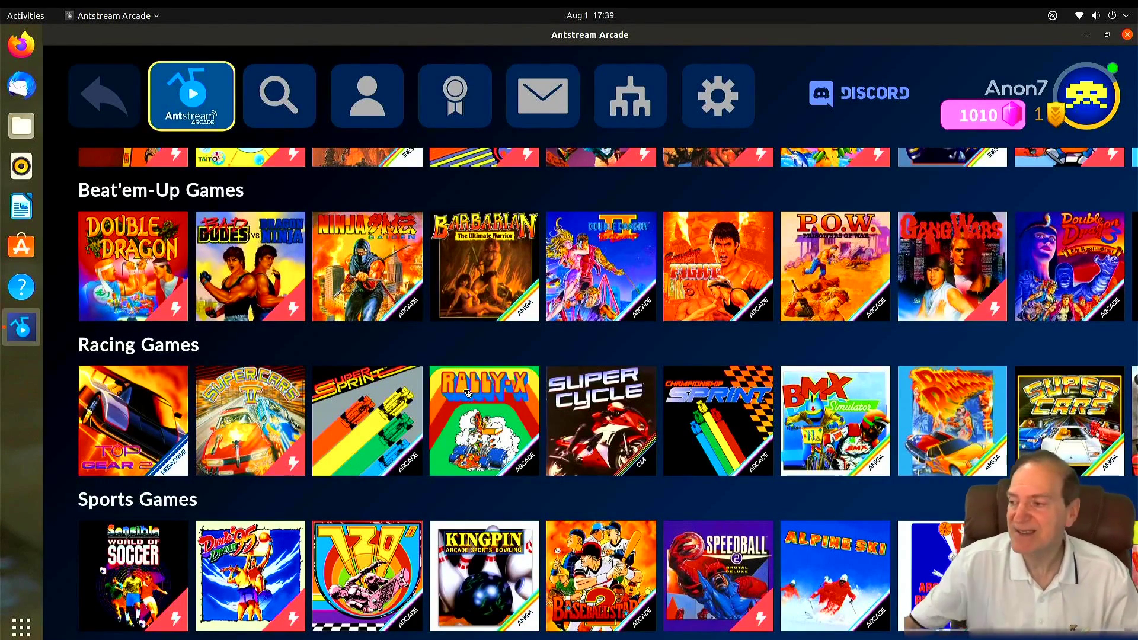
pyautogui.scroll(-5, 521, 422)
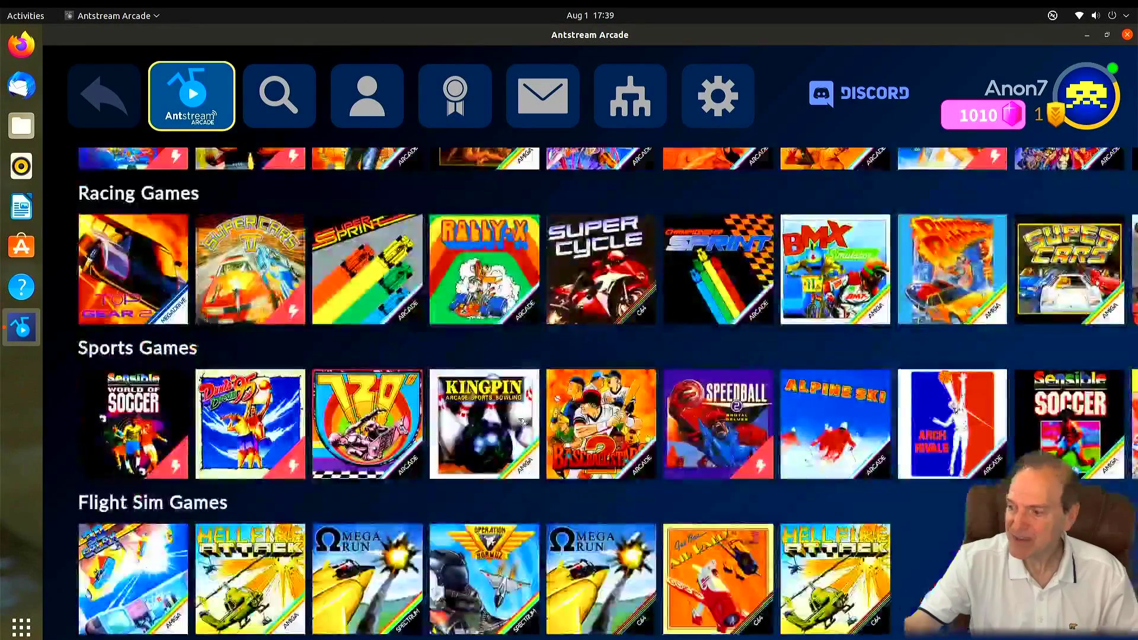
pyautogui.scroll(-4, 521, 422)
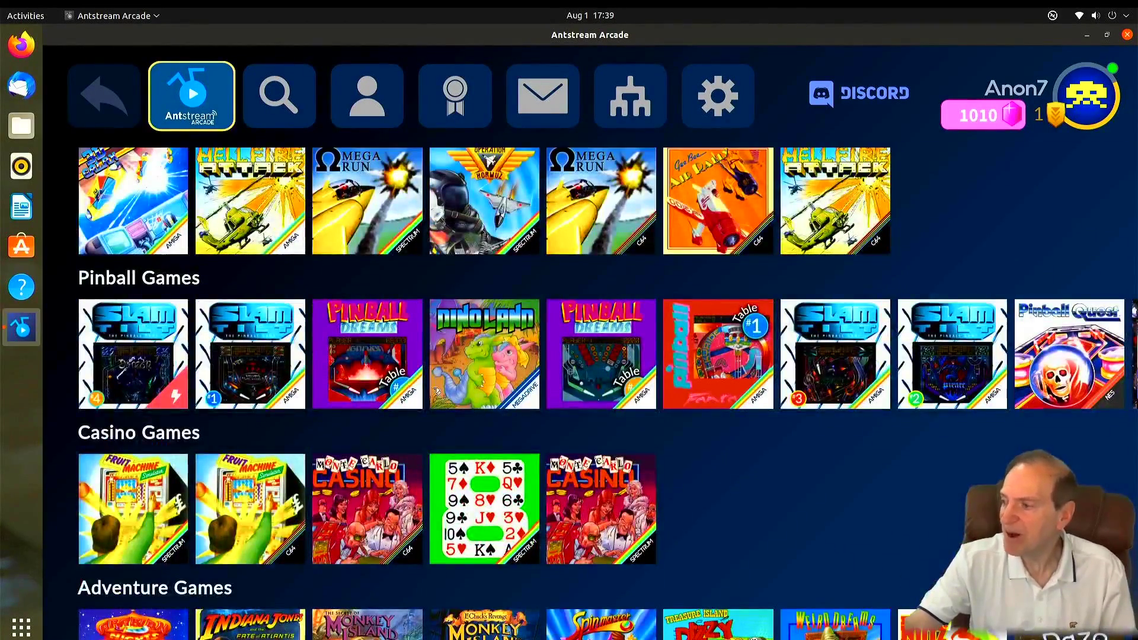
pyautogui.scroll(-1, 408, 384)
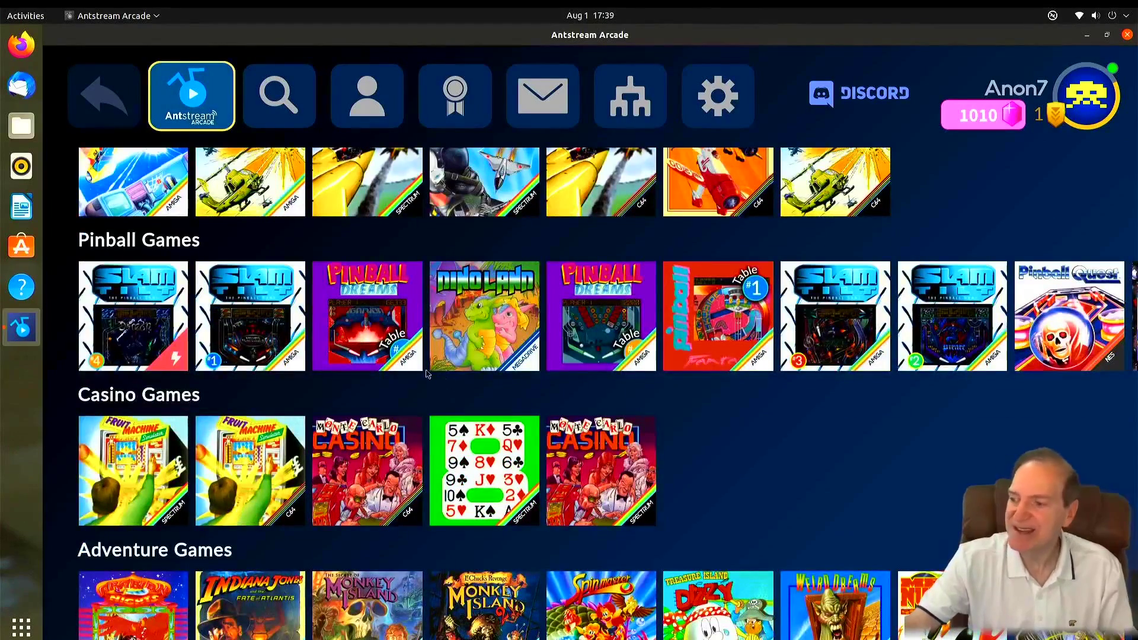
pyautogui.scroll(-2, 428, 373)
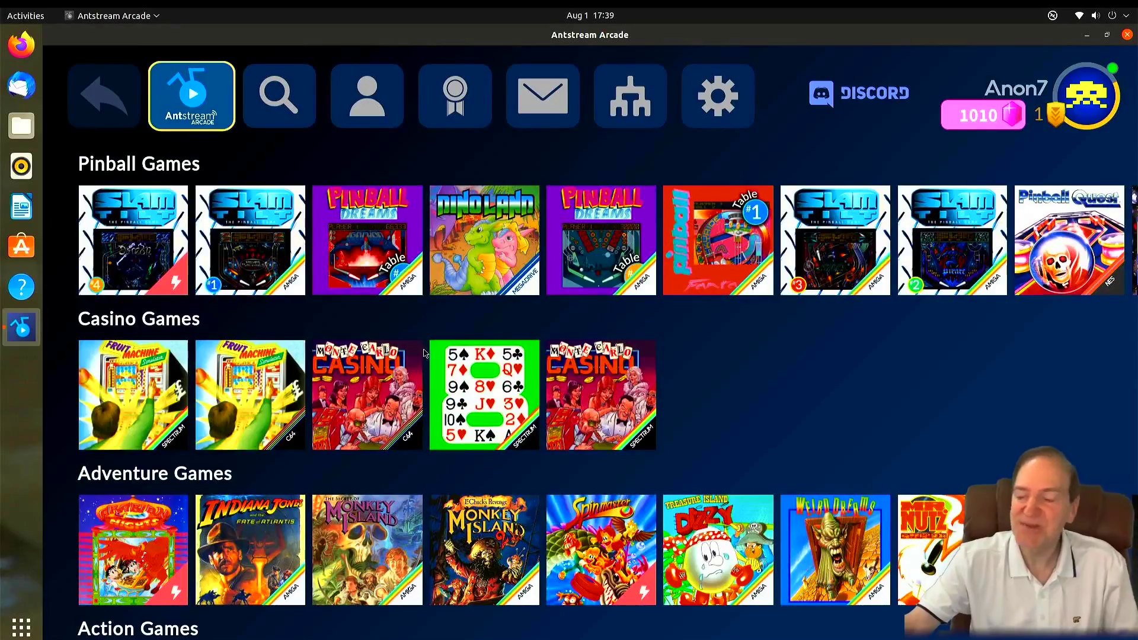
pyautogui.scroll(-11, 430, 356)
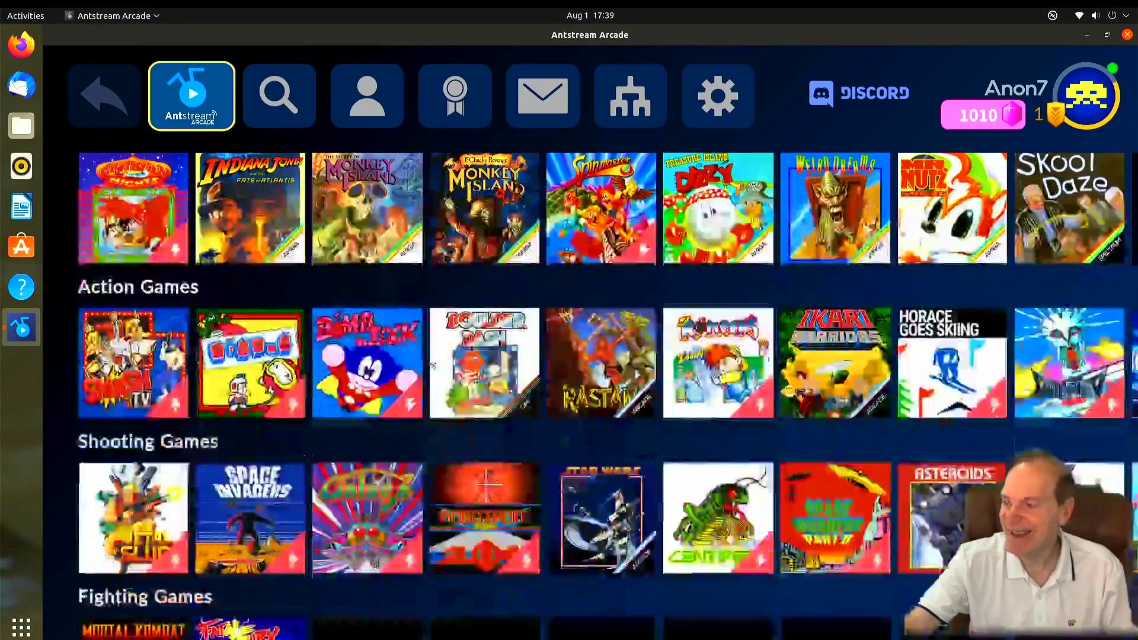
pyautogui.scroll(-11, 432, 366)
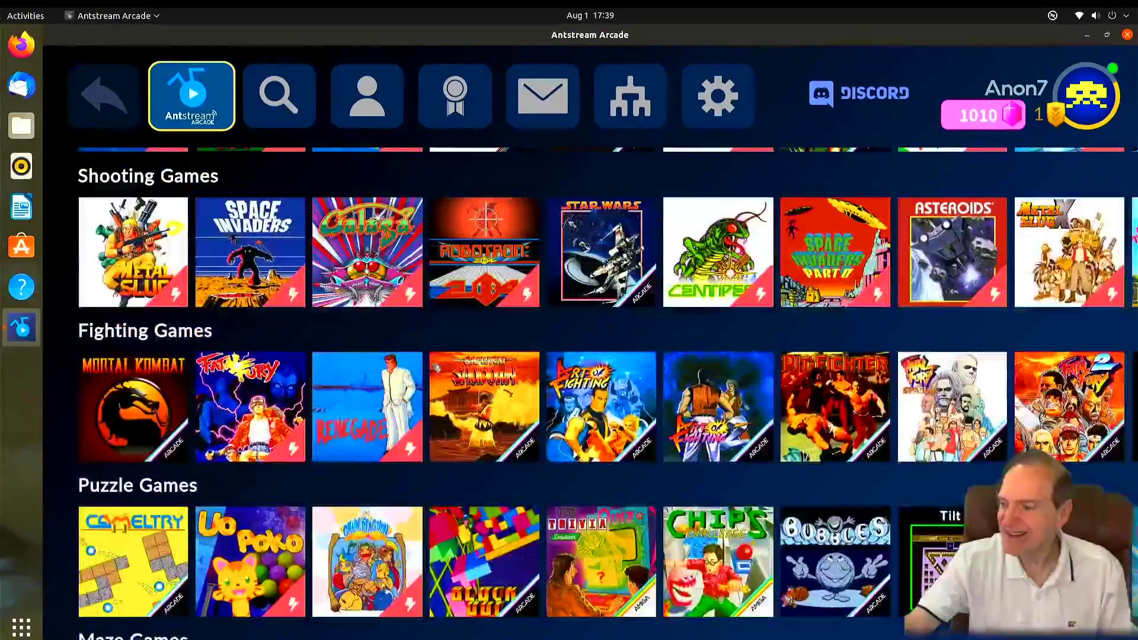
# - Return to the Pinball Games list, open Slam Tilt: Mean Machines and start the game past its How to play page
pyautogui.scroll(-8, 435, 366)
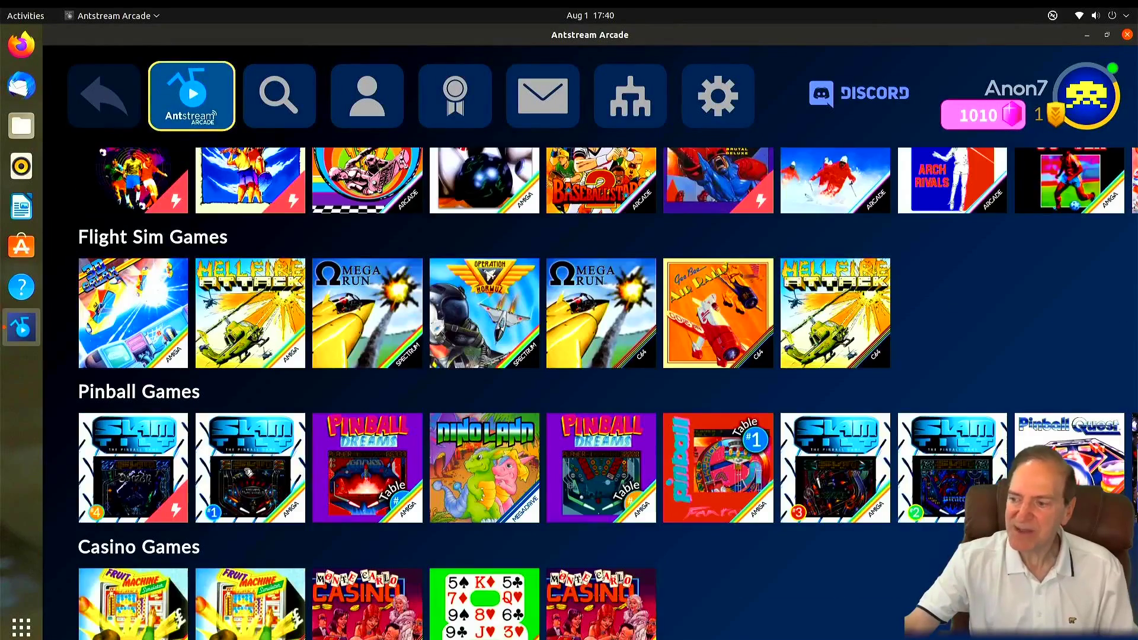
pyautogui.moveTo(248, 472)
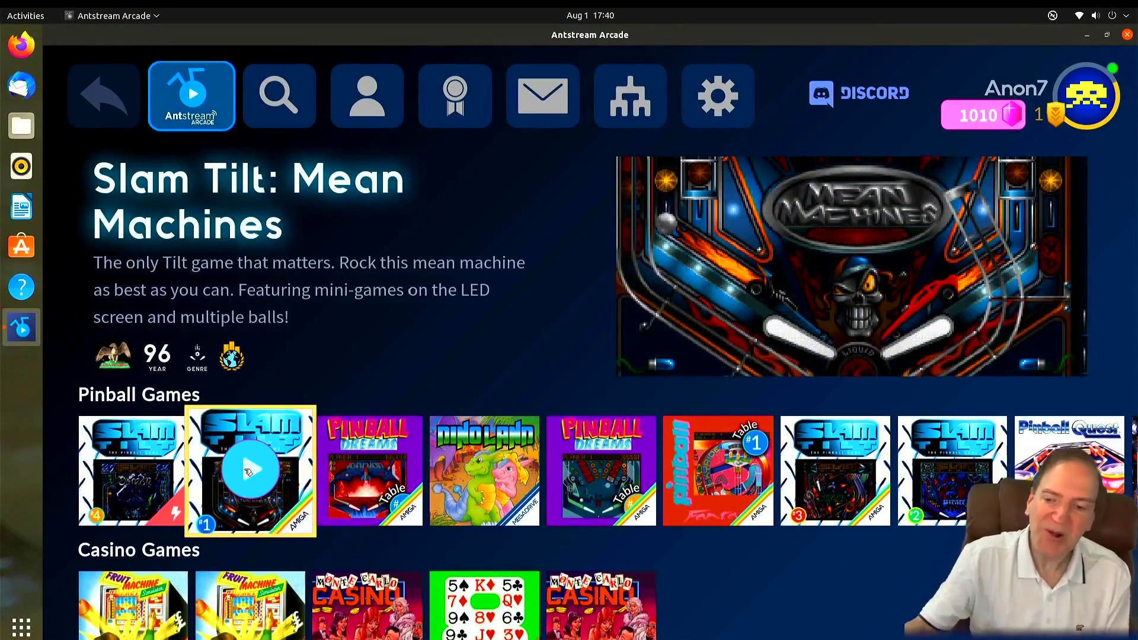
pyautogui.click(249, 472)
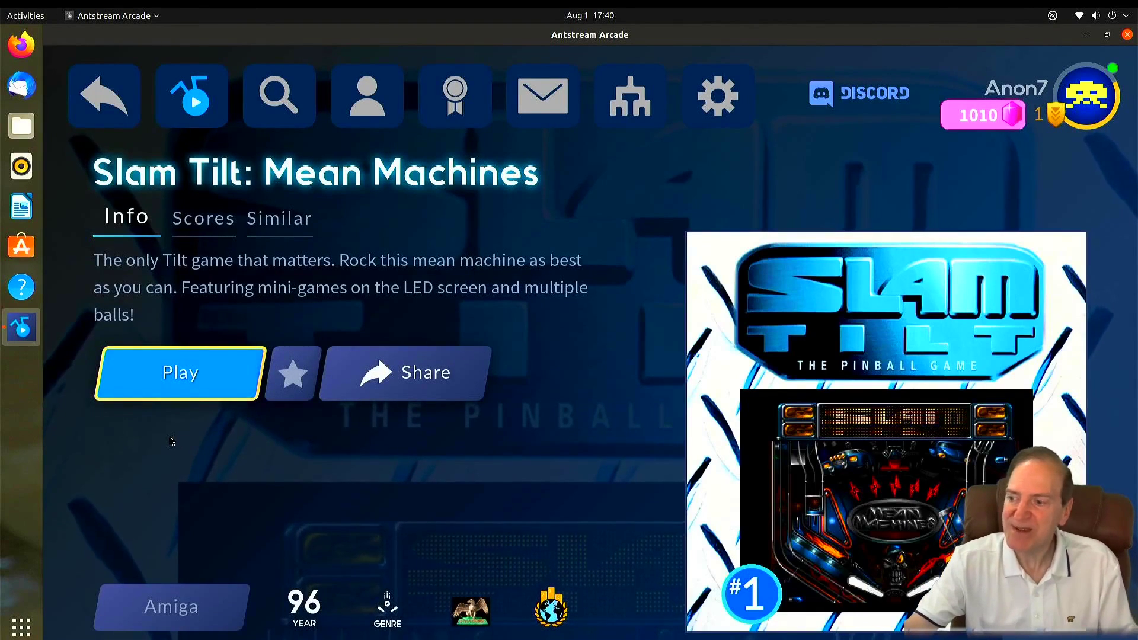
pyautogui.click(185, 377)
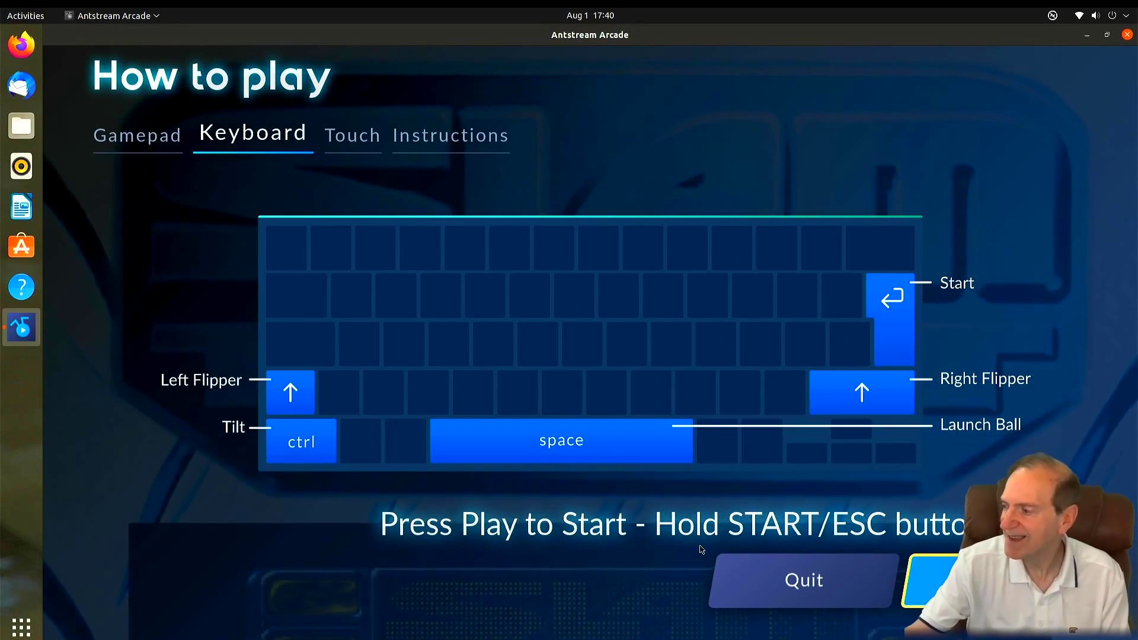
pyautogui.press('Return')
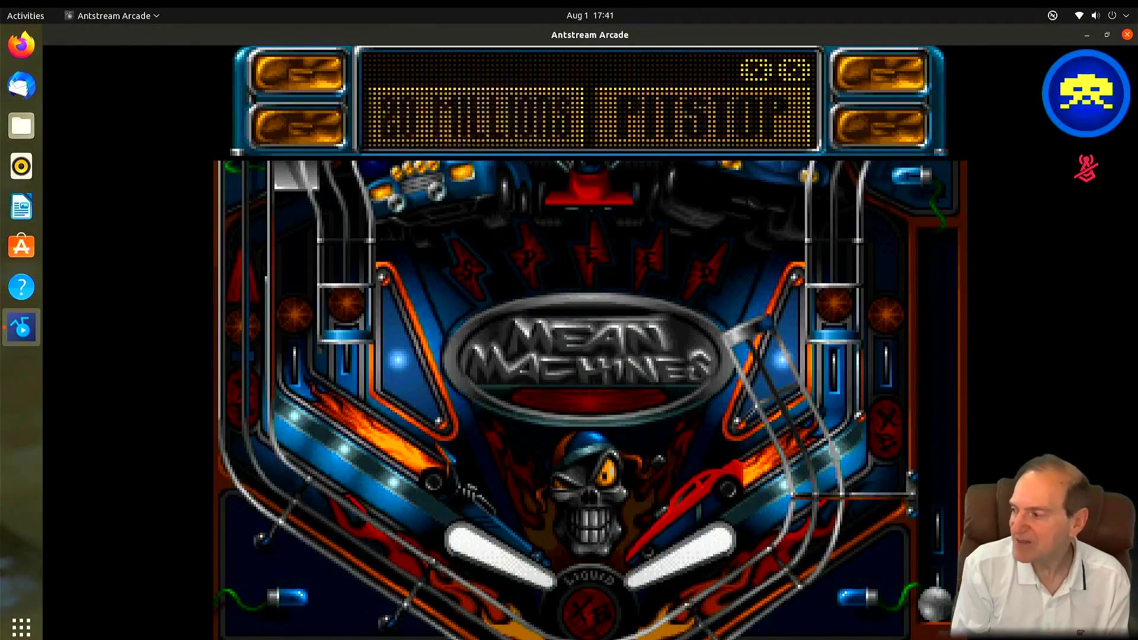
# - Launch the ball on the Mean Machines table and play it with the left and right flippers
pyautogui.press('space')
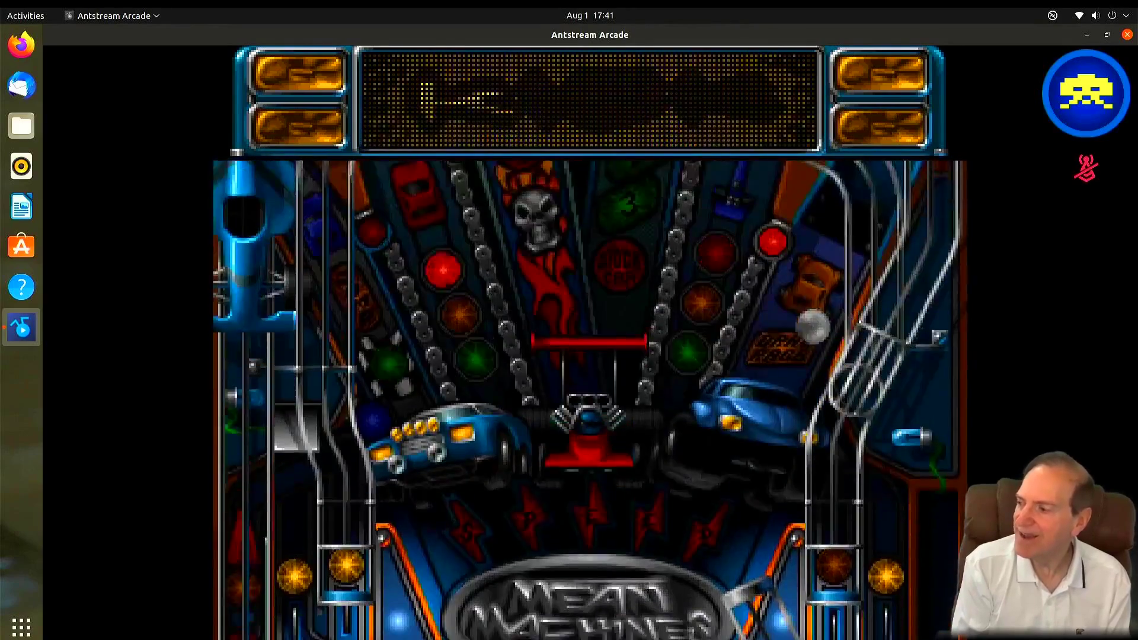
pyautogui.press('Right')
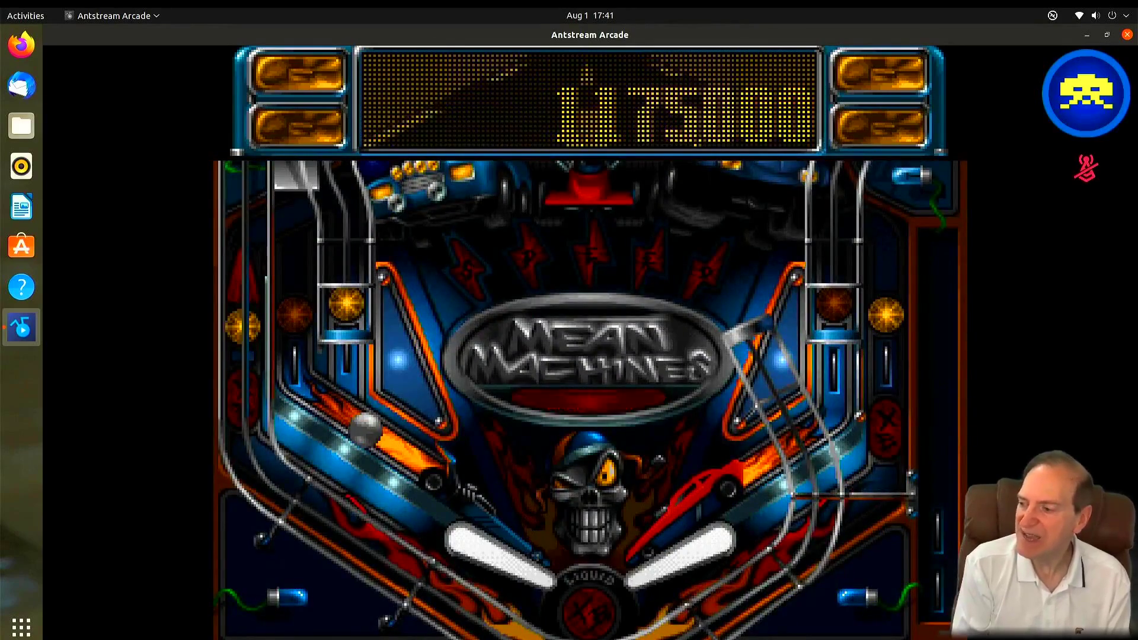
pyautogui.press('Left')
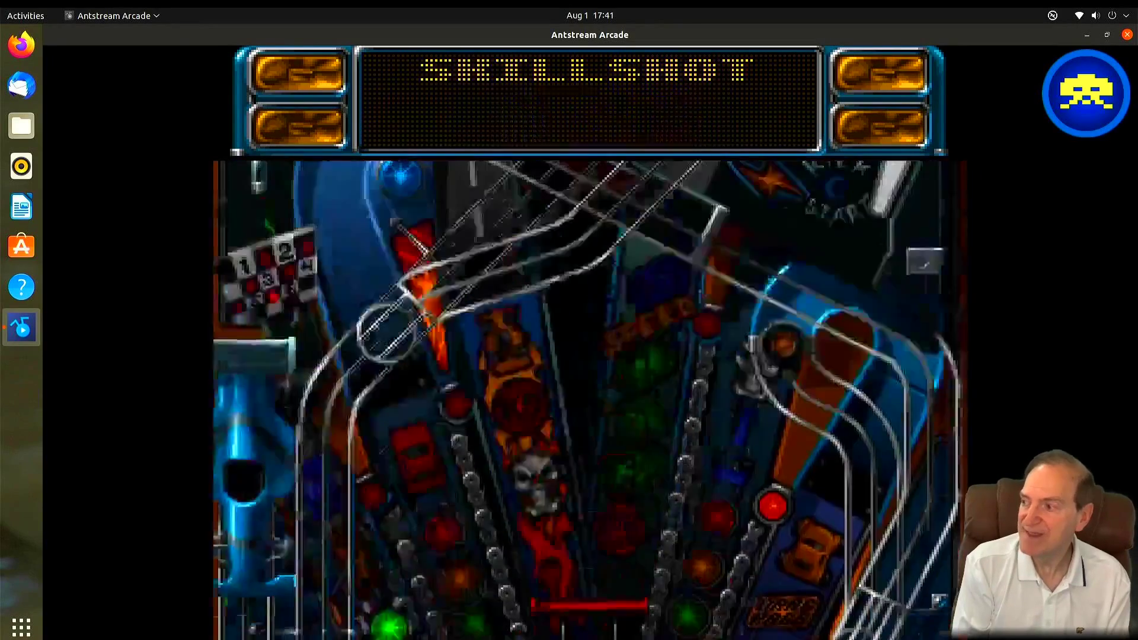
pyautogui.press('Left')
pyautogui.press('Right')
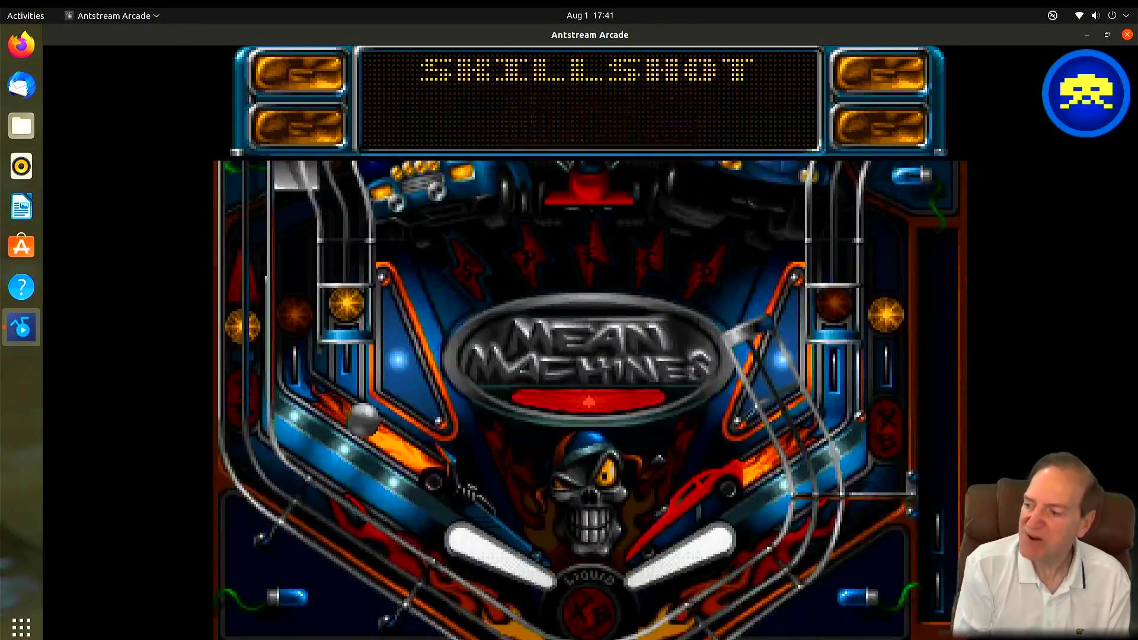
pyautogui.press('Left')
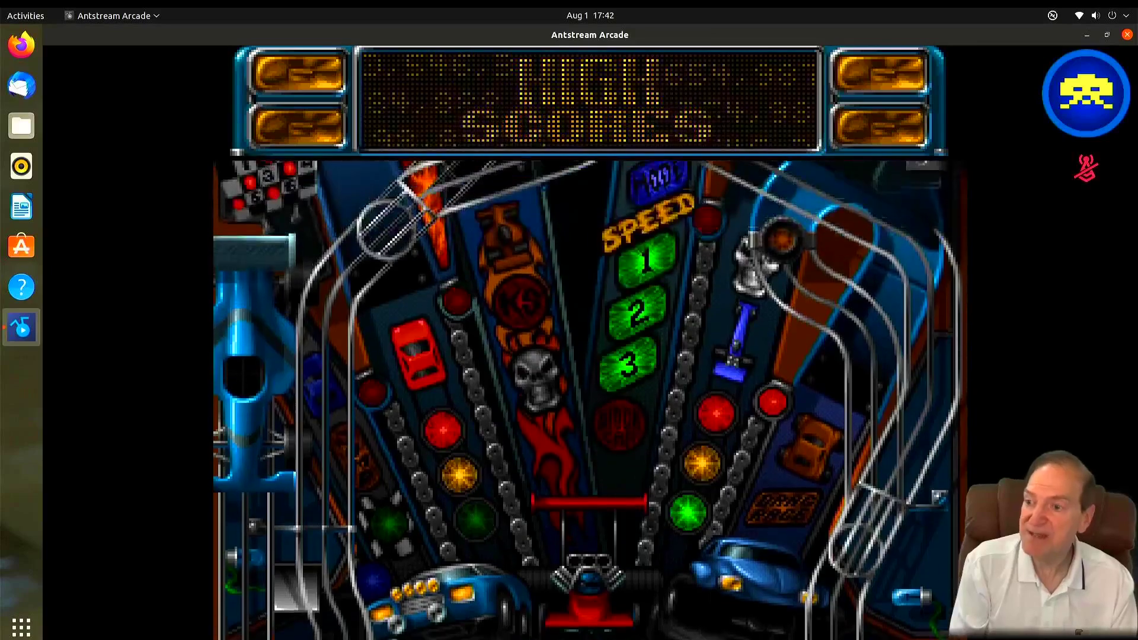
# - Quit the pinball game, confirm leaving the session, and close Antstream Arcade
pyautogui.press('Escape')
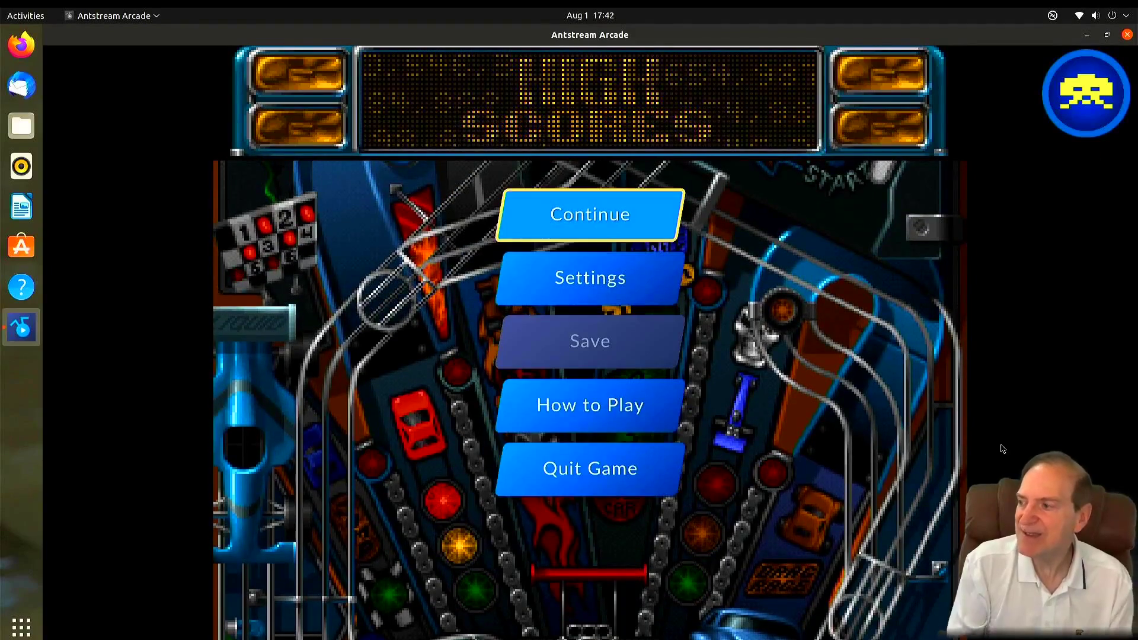
pyautogui.click(589, 470)
pyautogui.click(698, 424)
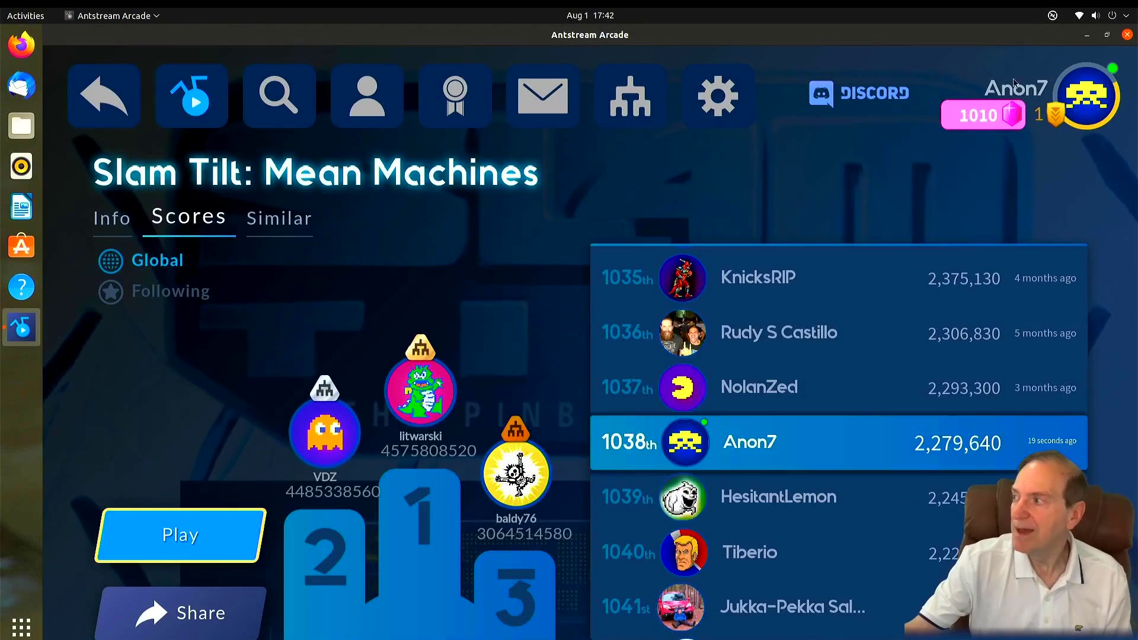
pyautogui.click(1126, 36)
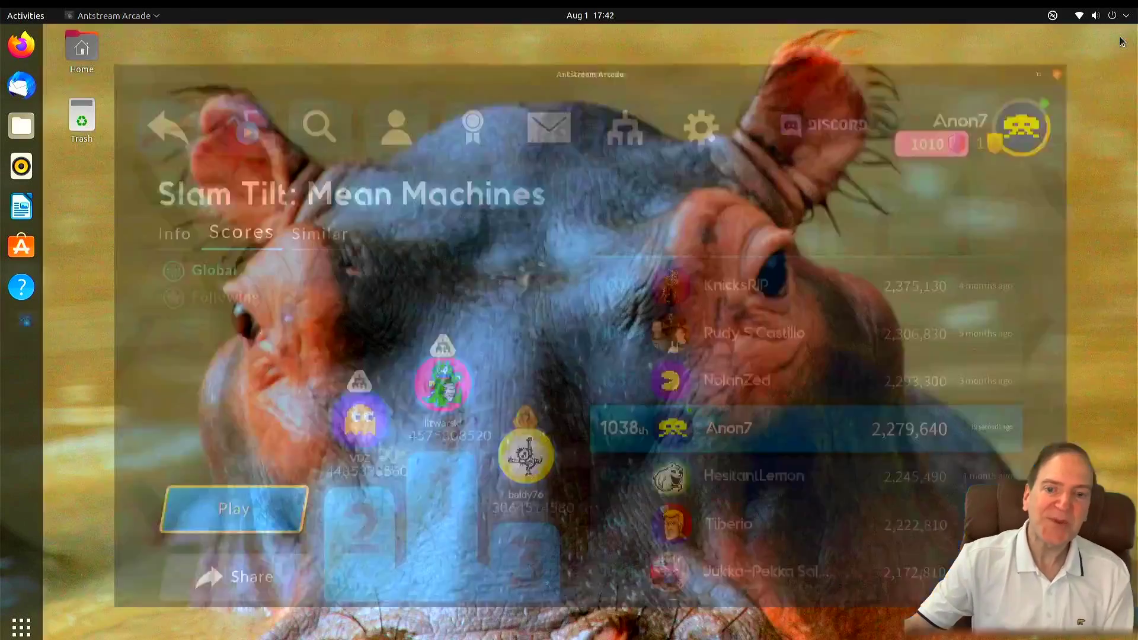